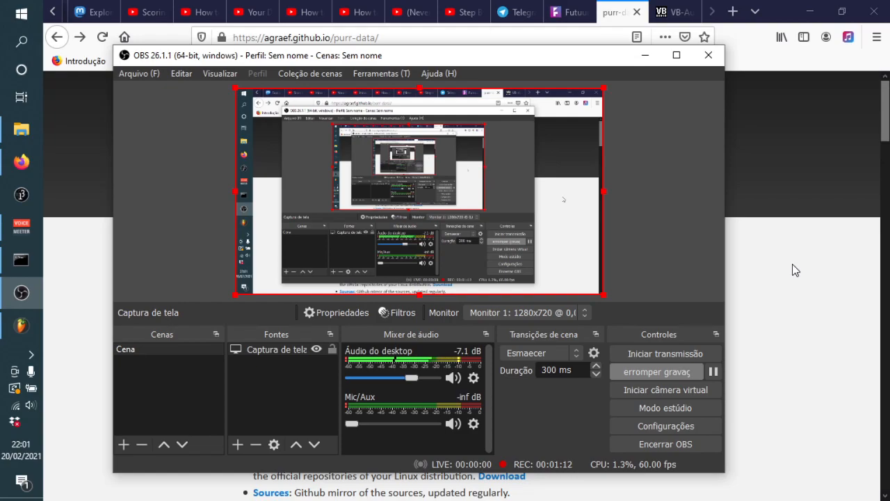
Launch Purr Data over the browser and reposition its console window.
{"action": "left_click", "coordinate": [857, 223]}
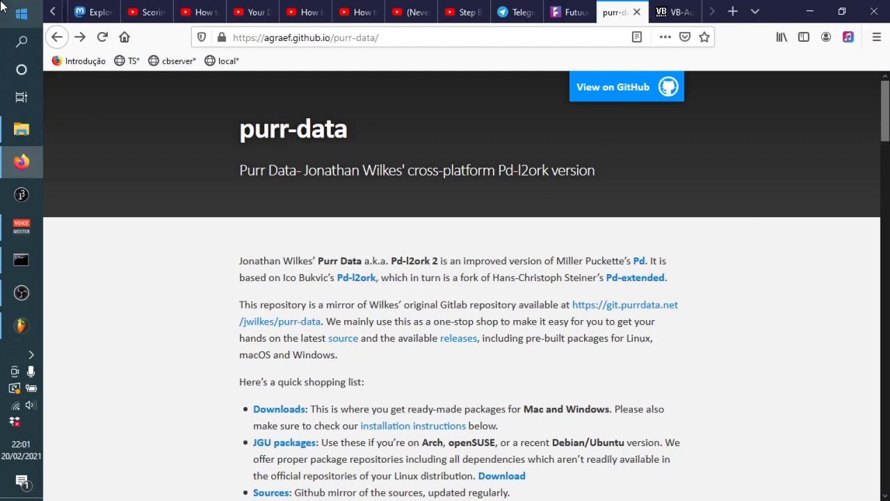
{"action": "left_click", "coordinate": [21, 13]}
{"action": "left_click", "coordinate": [454, 311]}
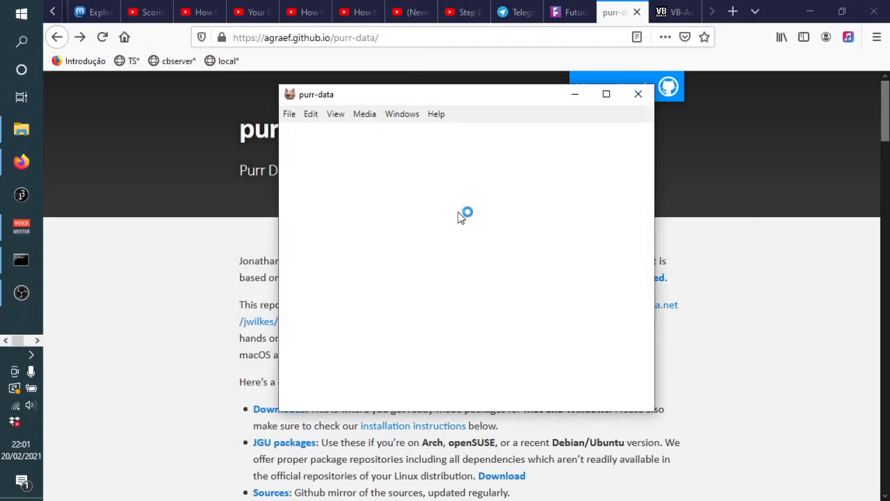
{"action": "left_click_drag", "start_coordinate": [428, 96], "coordinate": [319, 100]}
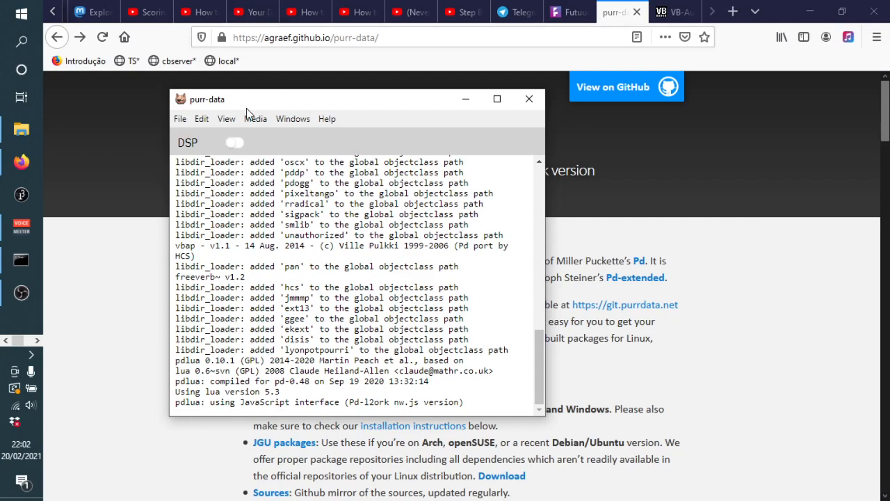
Create a new blank patch and enlarge its window.
{"action": "left_click", "coordinate": [181, 119]}
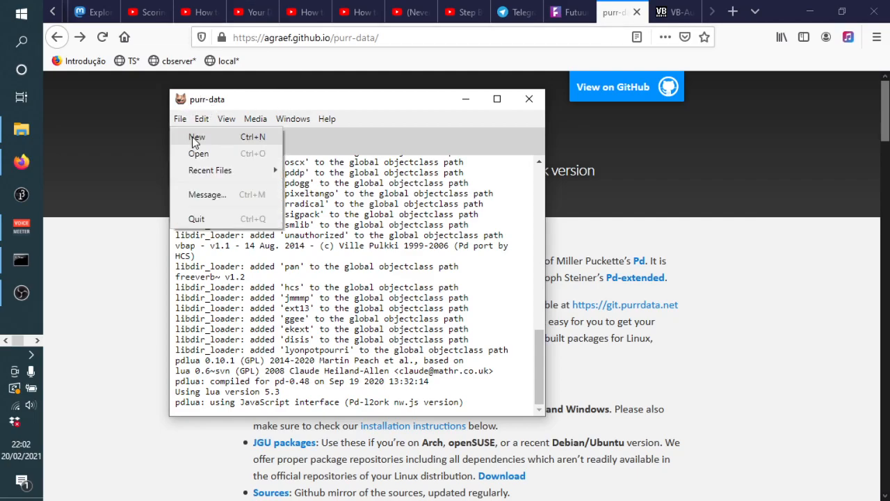
{"action": "left_click", "coordinate": [195, 138]}
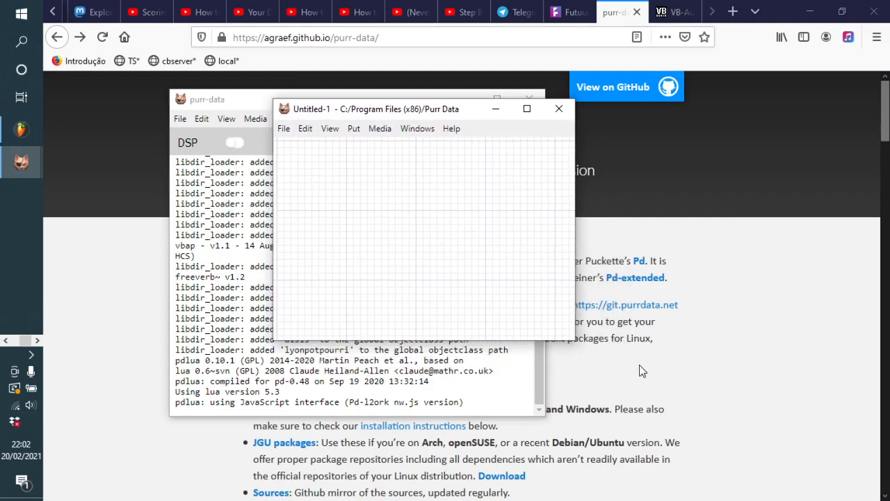
{"action": "left_click_drag", "start_coordinate": [574, 340], "coordinate": [689, 464]}
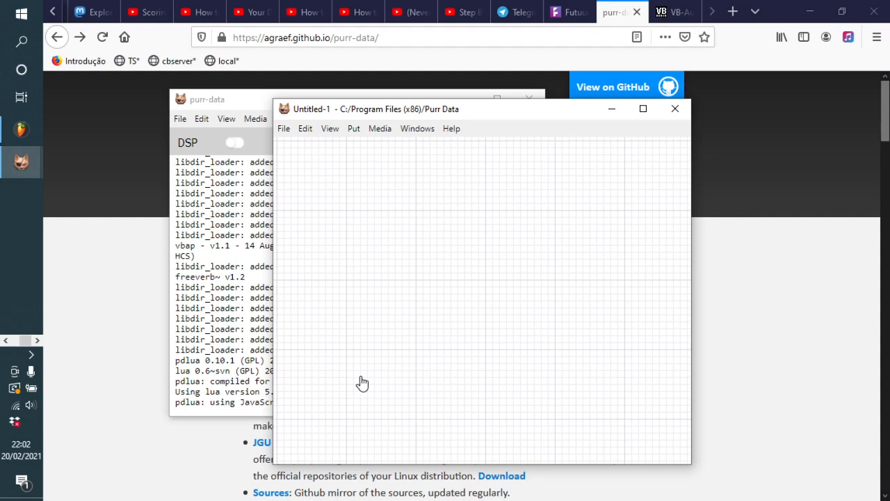
Add a dac~ object in the lower part of the patch canvas.
{"action": "left_click", "coordinate": [354, 132]}
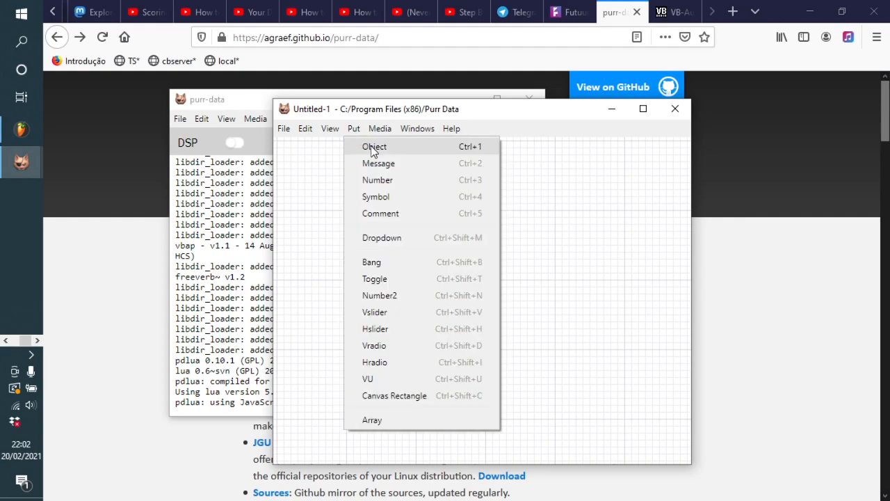
{"action": "left_click", "coordinate": [374, 147]}
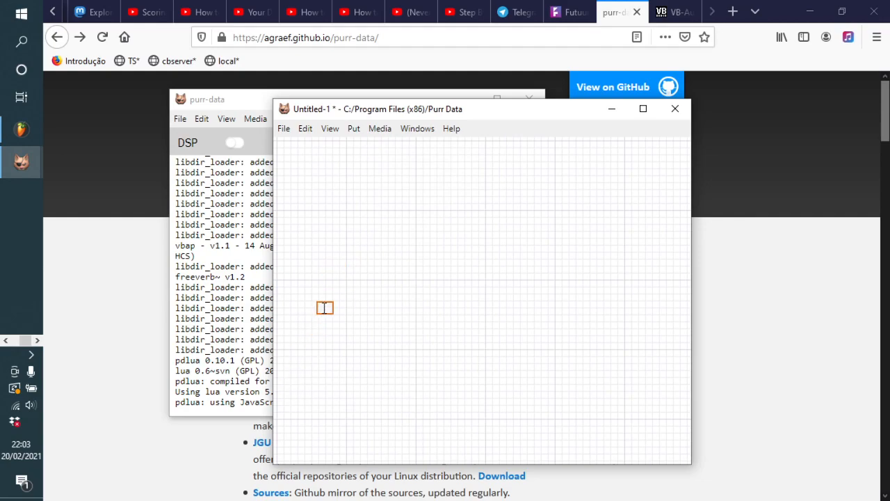
{"action": "type", "text": "dac~~"}
{"action": "key", "text": "BackSpace"}
{"action": "left_click", "coordinate": [362, 283]}
Add an osc~ object above dac~ and connect its outlet to both dac~ inlets.
{"action": "left_click", "coordinate": [354, 129]}
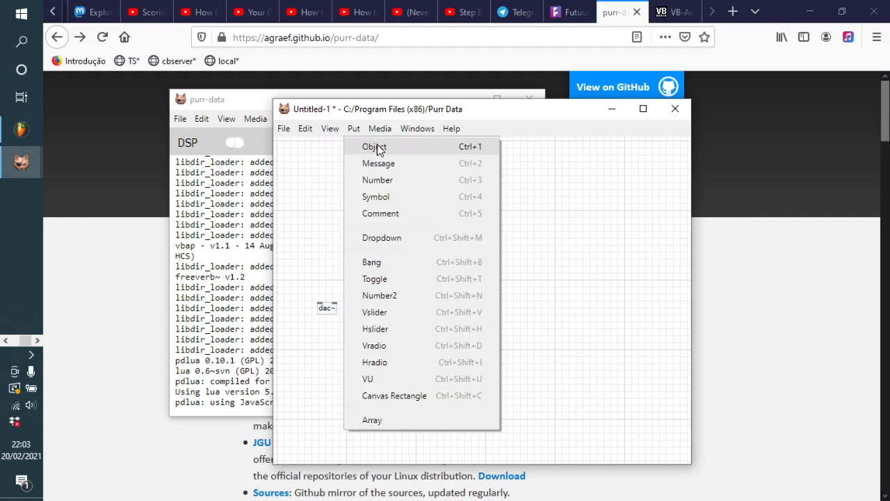
{"action": "left_click", "coordinate": [375, 147]}
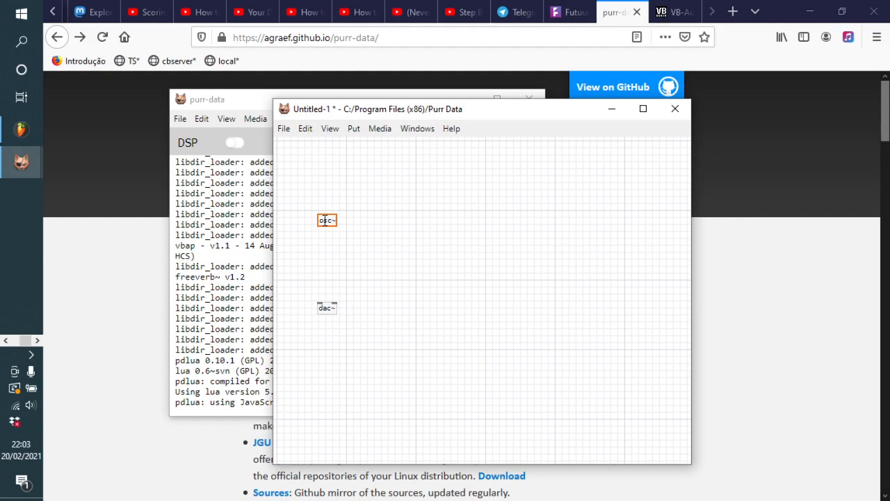
{"action": "left_click", "coordinate": [389, 223]}
{"action": "left_click_drag", "start_coordinate": [322, 224], "coordinate": [320, 303]}
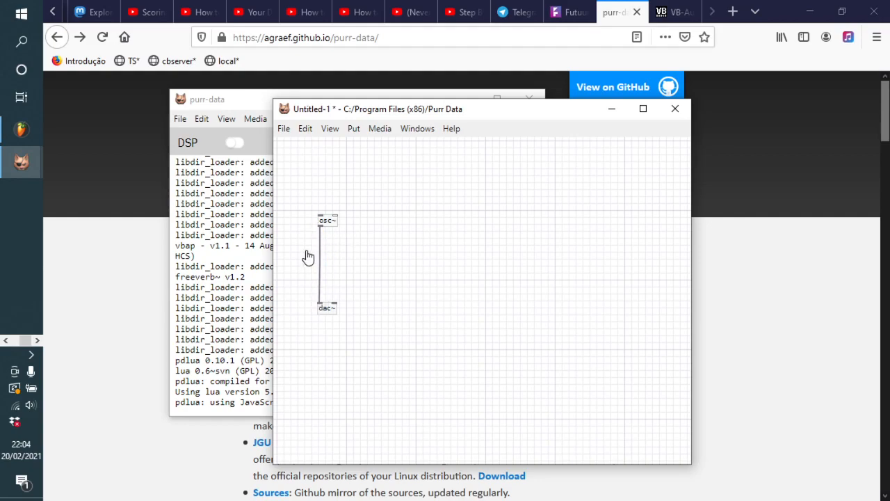
{"action": "left_click_drag", "start_coordinate": [321, 225], "coordinate": [335, 304]}
Place a number box above osc~ and connect it to the oscillator's first inlet.
{"action": "left_click", "coordinate": [354, 130]}
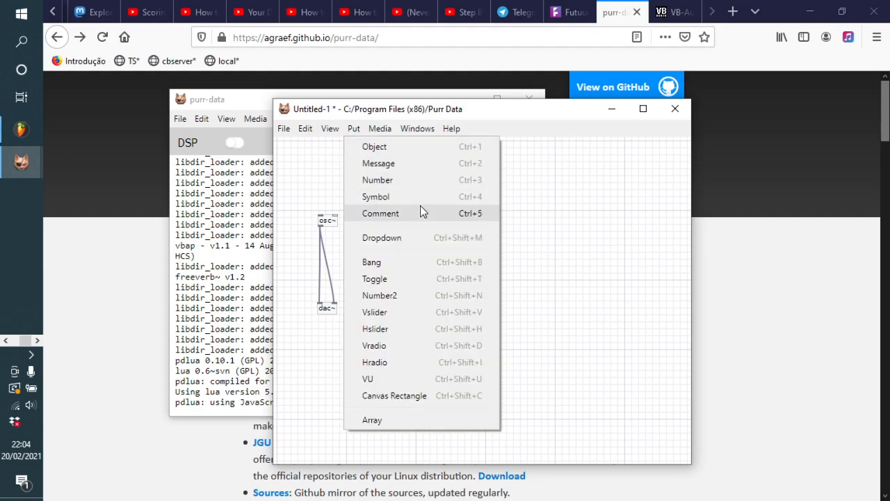
{"action": "left_click", "coordinate": [395, 181]}
{"action": "left_click", "coordinate": [326, 180]}
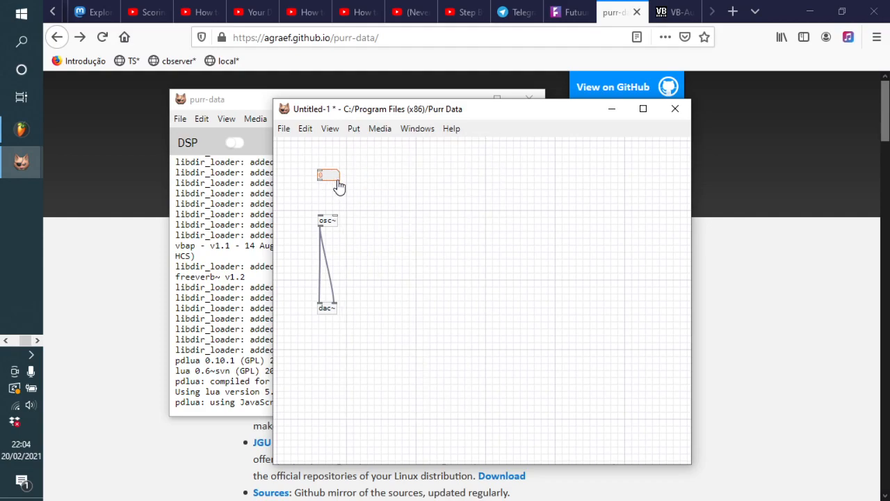
{"action": "left_click_drag", "start_coordinate": [319, 179], "coordinate": [320, 218]}
{"action": "left_click", "coordinate": [357, 176]}
Leave edit mode and set the number box above osc~ to 440.
{"action": "key", "text": "ctrl+e"}
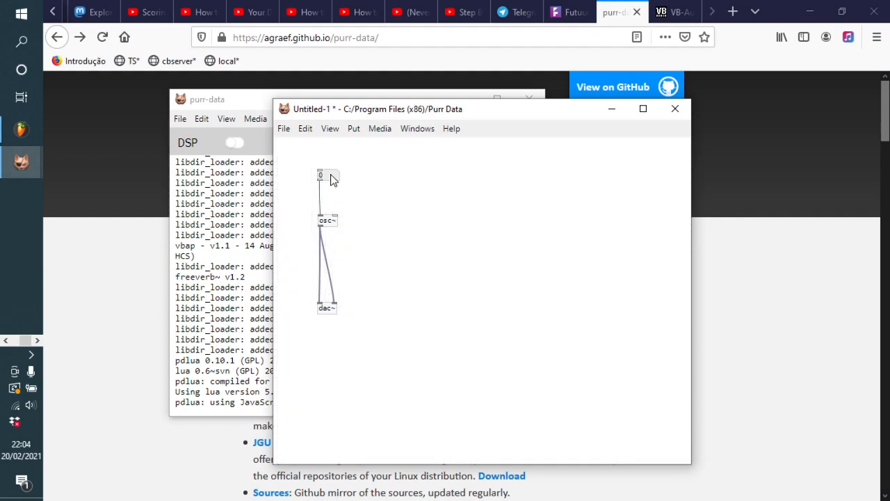
{"action": "left_click_drag", "start_coordinate": [330, 157], "coordinate": [328, 129]}
{"action": "left_click_drag", "start_coordinate": [324, 174], "coordinate": [329, 119]}
{"action": "left_click_drag", "start_coordinate": [324, 180], "coordinate": [334, 150]}
{"action": "left_click_drag", "start_coordinate": [334, 164], "coordinate": [334, 147]}
{"action": "left_click", "coordinate": [328, 174]}
{"action": "type", "text": "440"}
{"action": "key", "text": "Return"}
Review the audio input and output devices in the preferences.
{"action": "left_click", "coordinate": [306, 132]}
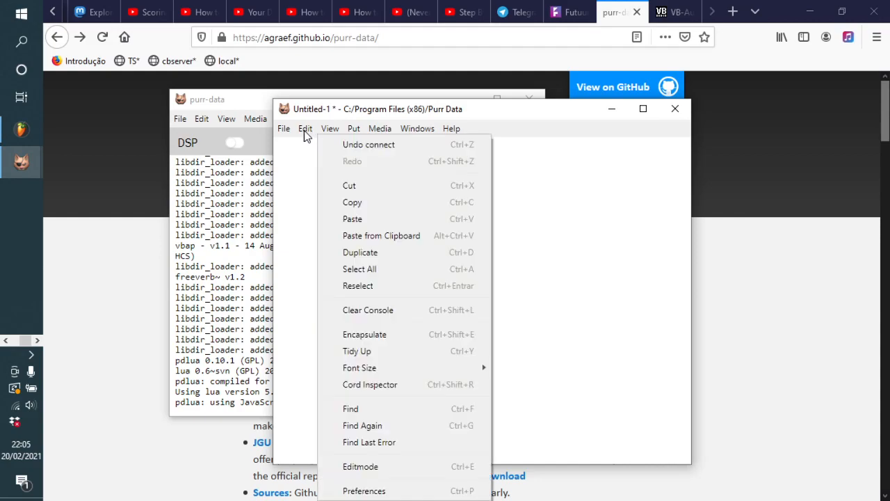
{"action": "left_click", "coordinate": [364, 491]}
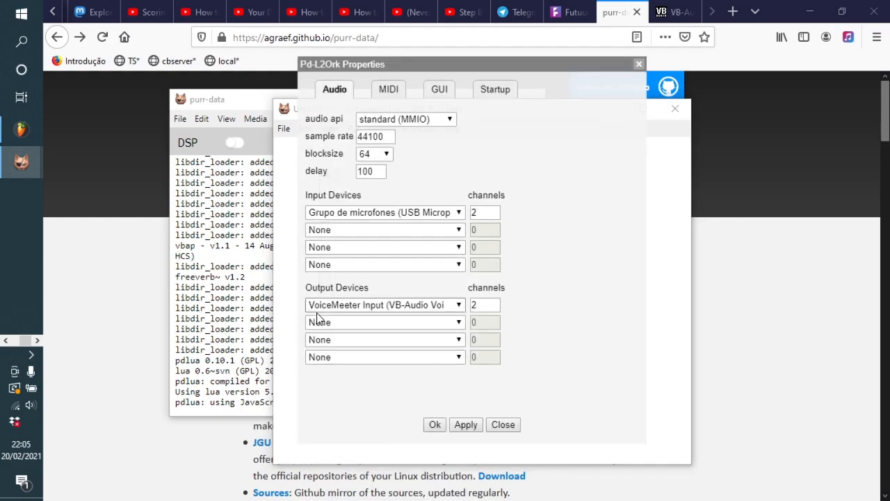
{"action": "left_click", "coordinate": [503, 425]}
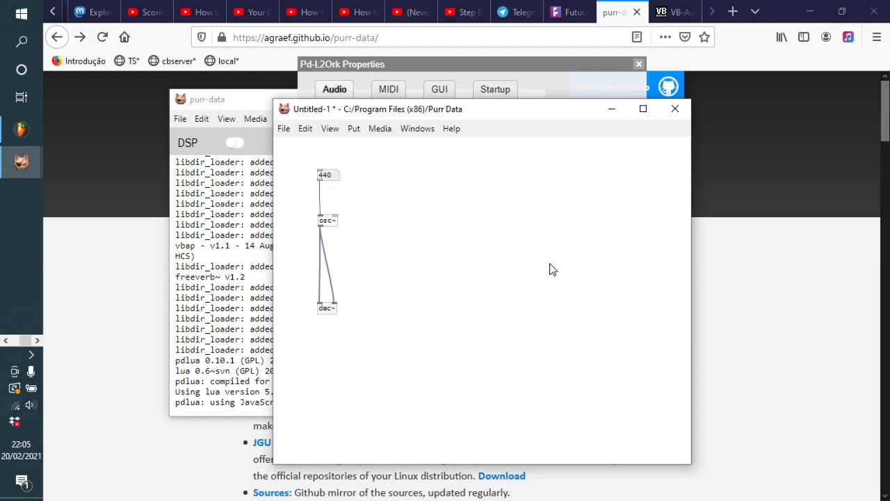
Switch to Voicemeeter to examine its mixer channels, and view the Voicemeeter web page in Firefox.
{"action": "left_click", "coordinate": [6, 341]}
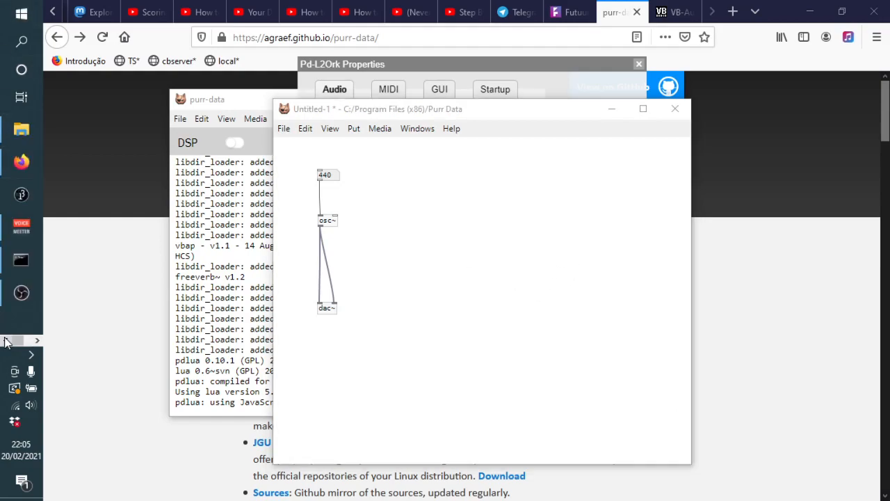
{"action": "left_click", "coordinate": [19, 234]}
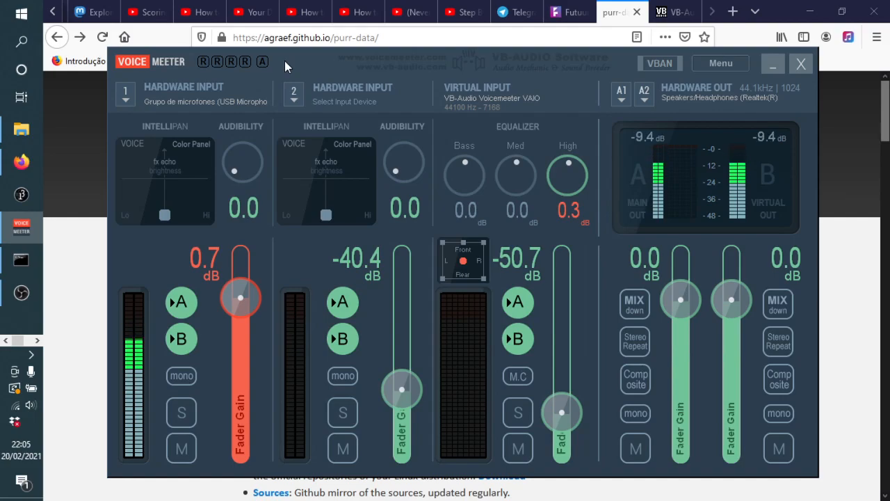
{"action": "left_click", "coordinate": [25, 166]}
{"action": "left_click", "coordinate": [671, 12]}
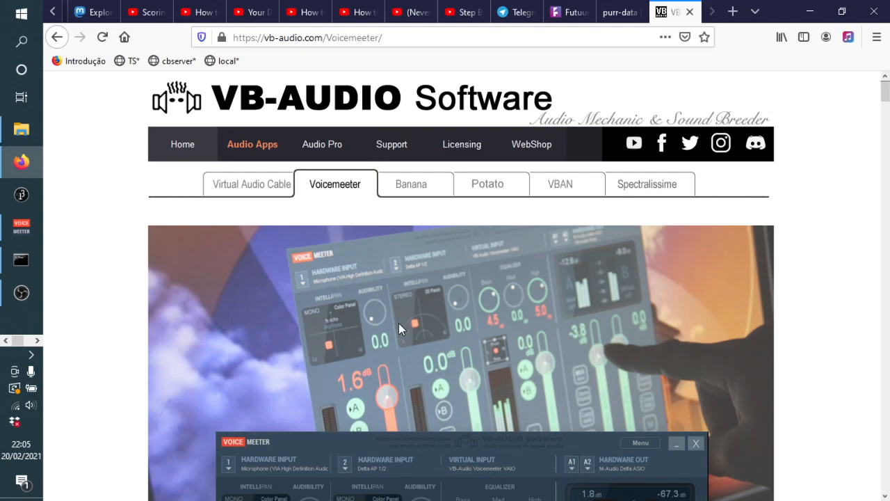
{"action": "left_click", "coordinate": [25, 231]}
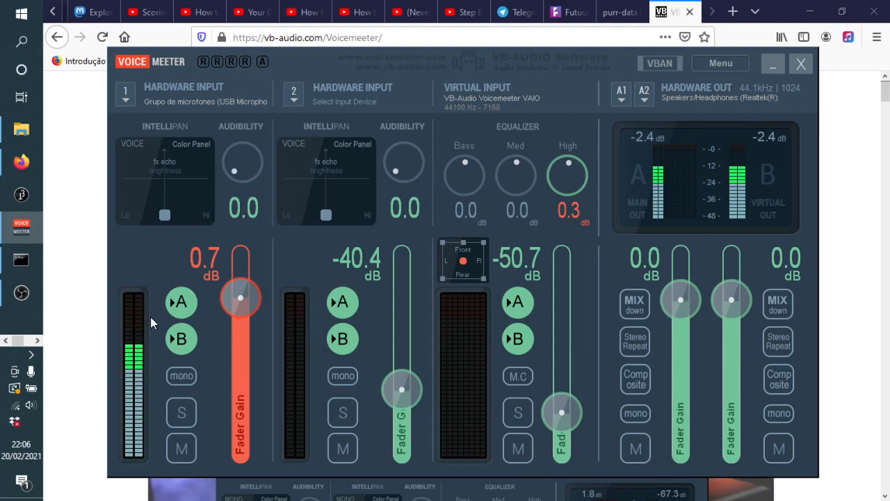
{"action": "left_click", "coordinate": [82, 284]}
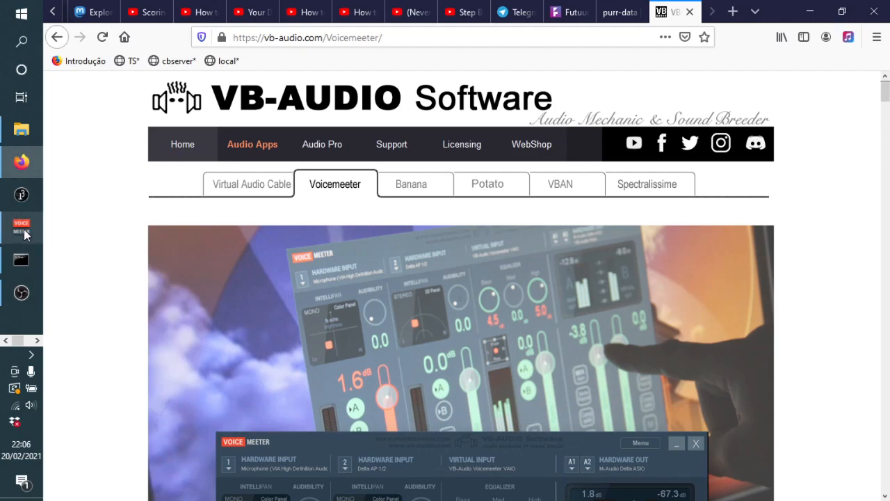
Bring back Purr Data's properties window, check the output device selection, and close it.
{"action": "left_click", "coordinate": [30, 341]}
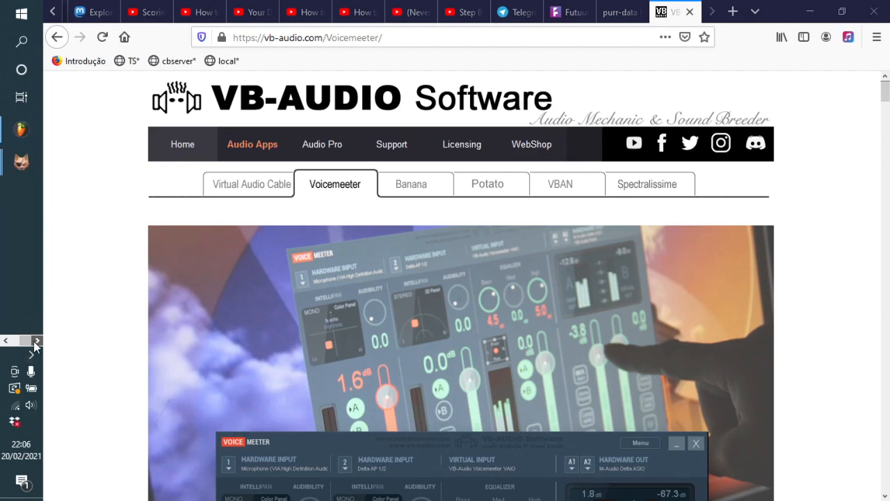
{"action": "mouse_move", "coordinate": [21, 162]}
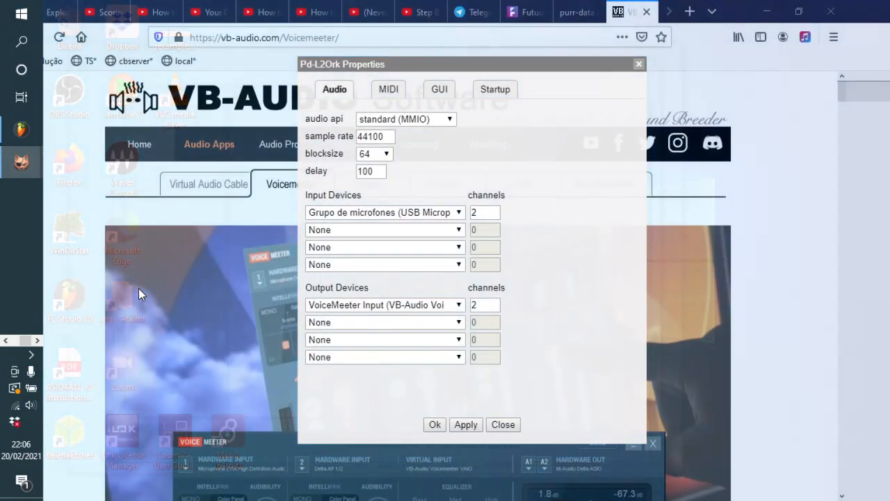
{"action": "left_click", "coordinate": [139, 288]}
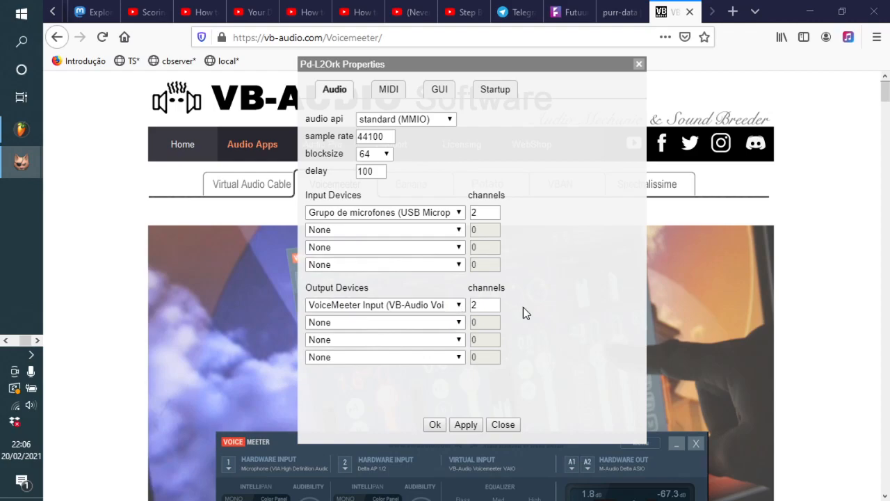
{"action": "left_click", "coordinate": [498, 427]}
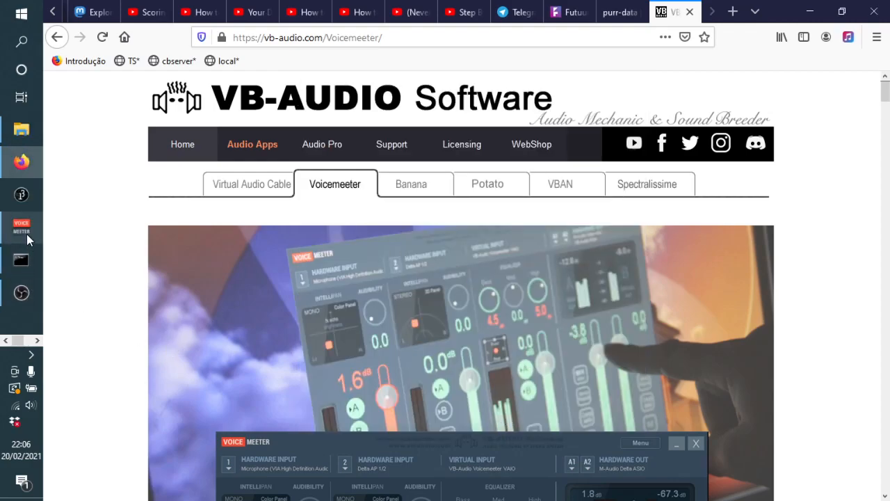
Return to the untitled Purr Data patch and turn audio on.
{"action": "left_click", "coordinate": [33, 341]}
{"action": "mouse_move", "coordinate": [20, 175]}
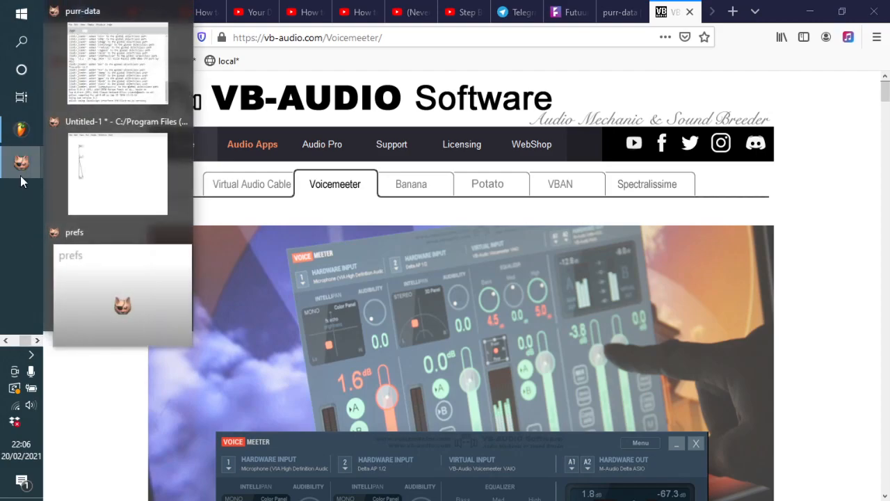
{"action": "left_click", "coordinate": [72, 202]}
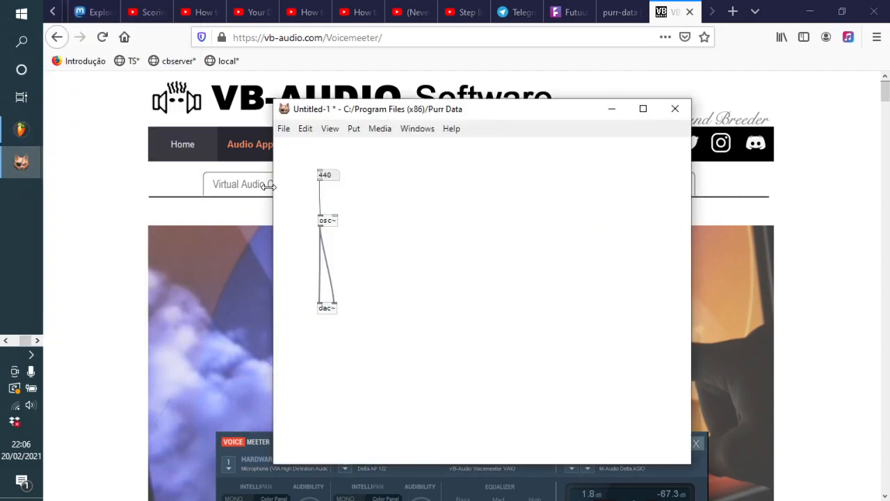
{"action": "left_click", "coordinate": [376, 130]}
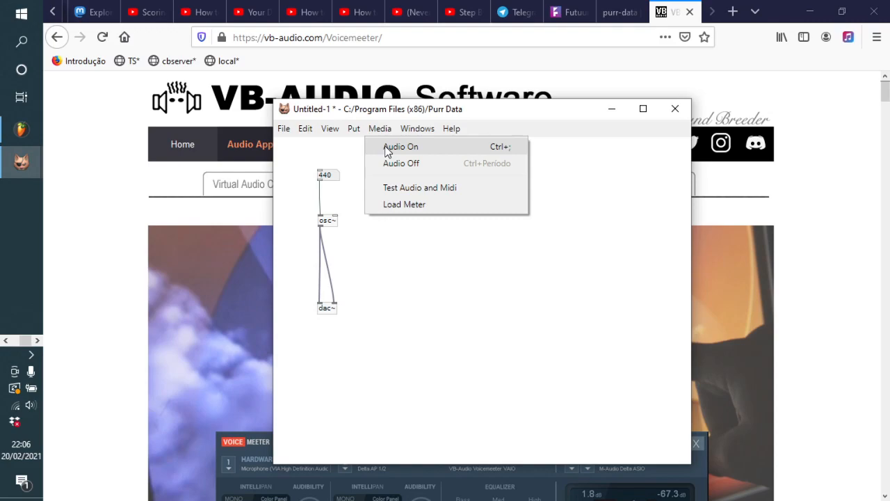
{"action": "left_click", "coordinate": [388, 151]}
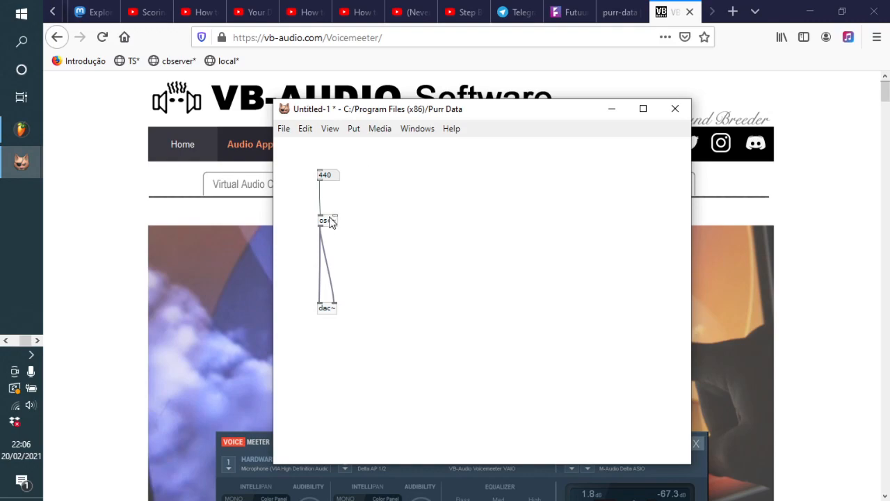
Try to vary the oscillator frequency with the number box above osc~.
{"action": "left_click", "coordinate": [324, 175]}
{"action": "left_click_drag", "start_coordinate": [325, 176], "coordinate": [330, 161]}
{"action": "left_click_drag", "start_coordinate": [330, 156], "coordinate": [331, 176]}
{"action": "left_click_drag", "start_coordinate": [328, 177], "coordinate": [337, 179]}
Switch to Voicemeeter and raise the fader gain of the virtual input, then return to the browser.
{"action": "left_click", "coordinate": [36, 342]}
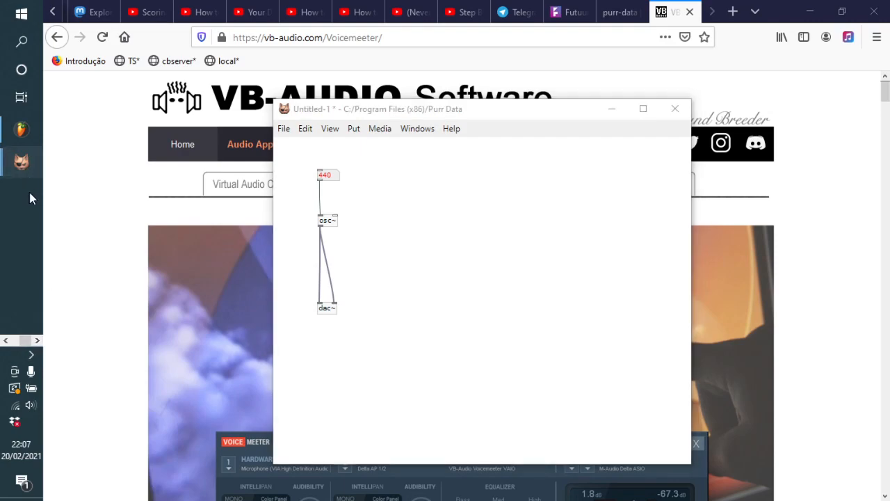
{"action": "left_click", "coordinate": [5, 340]}
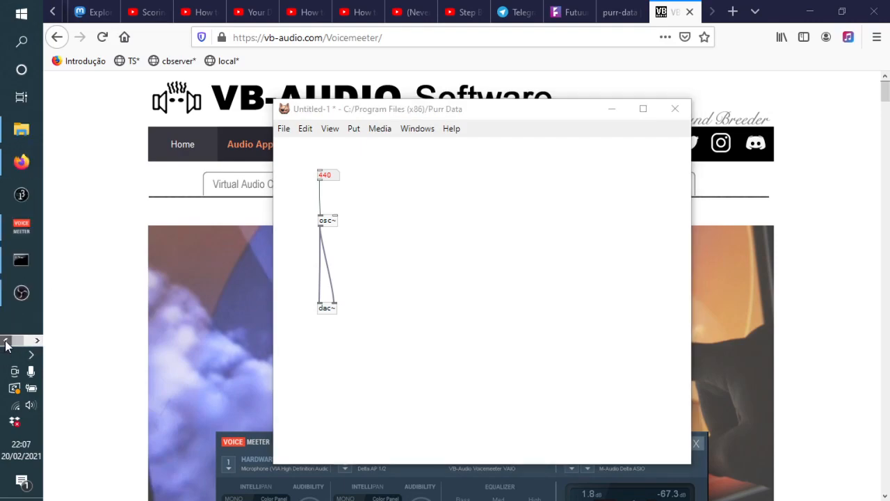
{"action": "left_click", "coordinate": [28, 226]}
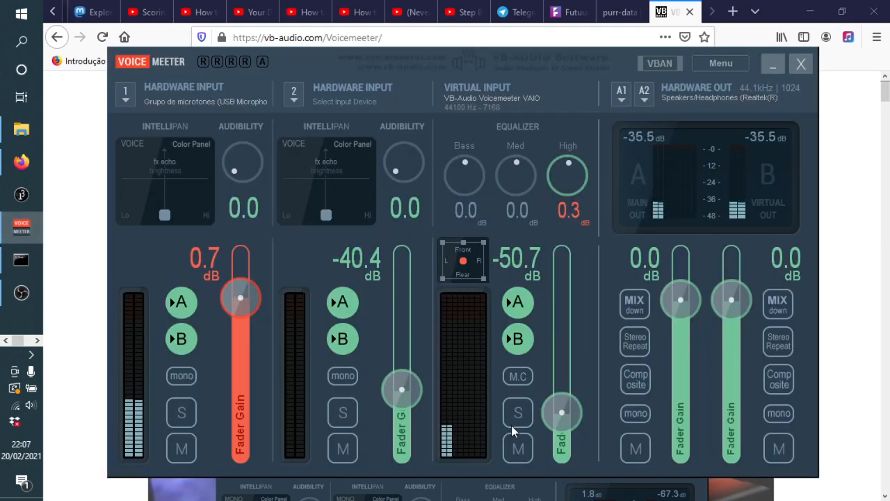
{"action": "left_click_drag", "start_coordinate": [561, 411], "coordinate": [562, 335]}
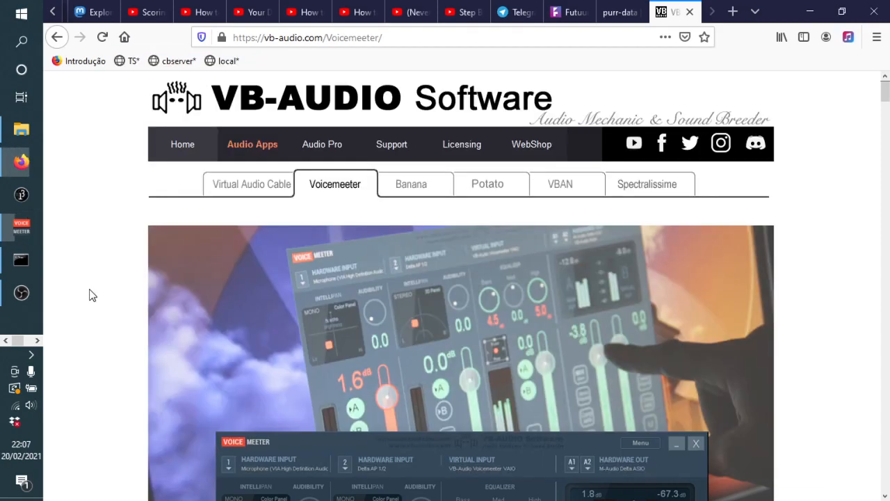
{"action": "left_click", "coordinate": [90, 295]}
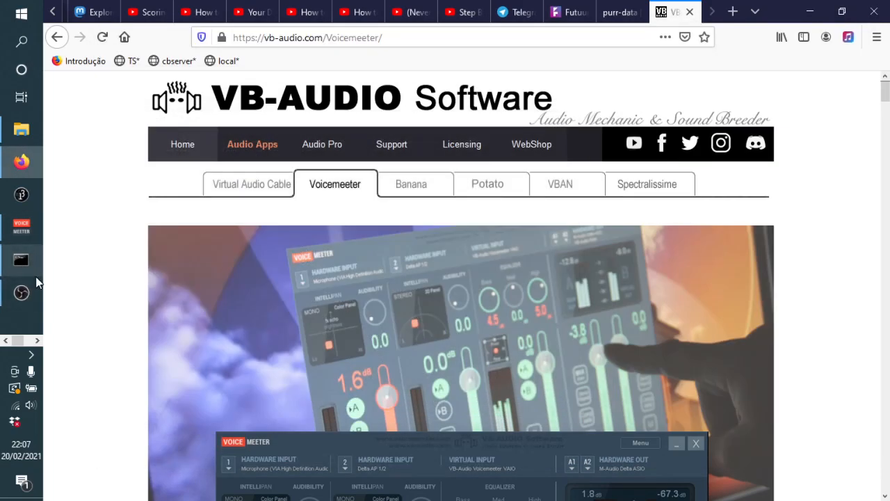
Switch to the untitled Purr Data patch and move osc~ and its number box down, closer to dac~.
{"action": "left_click", "coordinate": [37, 338]}
{"action": "mouse_move", "coordinate": [26, 166]}
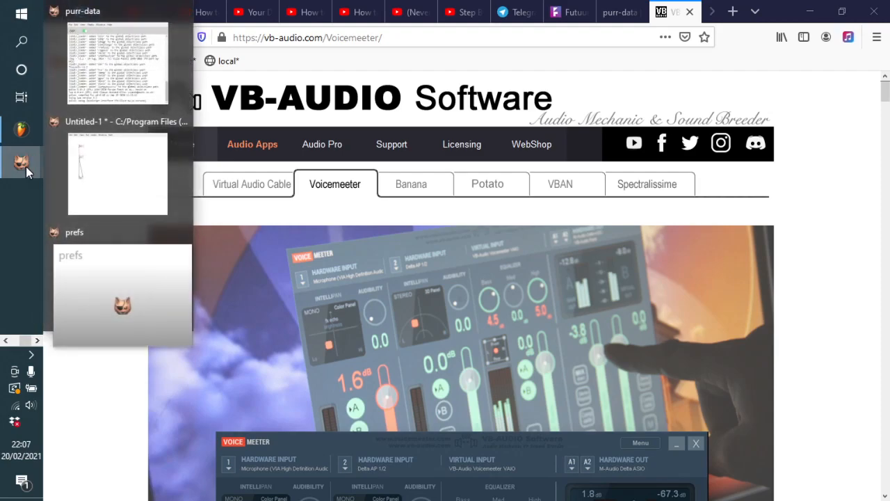
{"action": "left_click", "coordinate": [90, 200]}
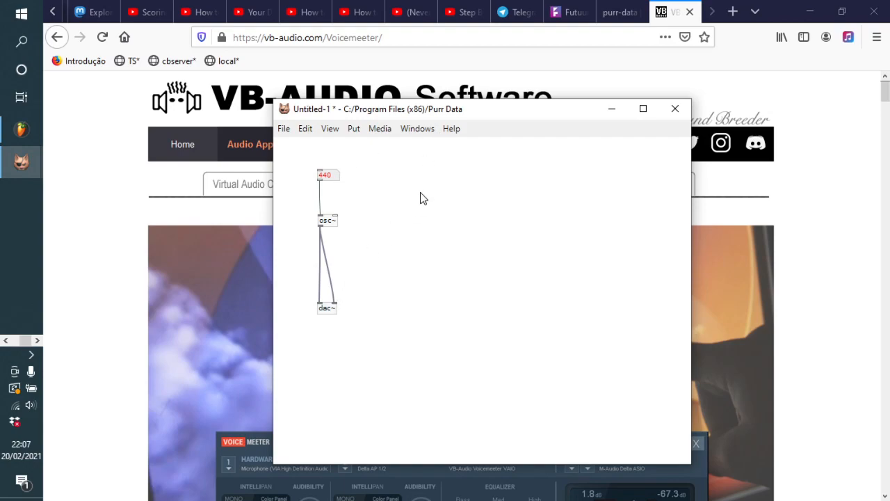
{"action": "key", "text": "ctrl+e"}
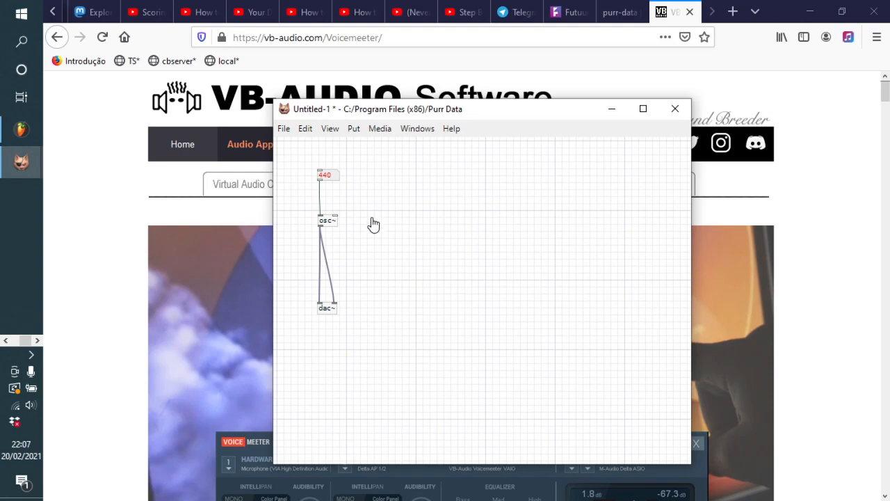
{"action": "left_click_drag", "start_coordinate": [328, 221], "coordinate": [330, 242]}
{"action": "left_click_drag", "start_coordinate": [328, 176], "coordinate": [334, 211]}
Add a horizontal slider above the number box and connect its outlet to the number box.
{"action": "left_click", "coordinate": [354, 128]}
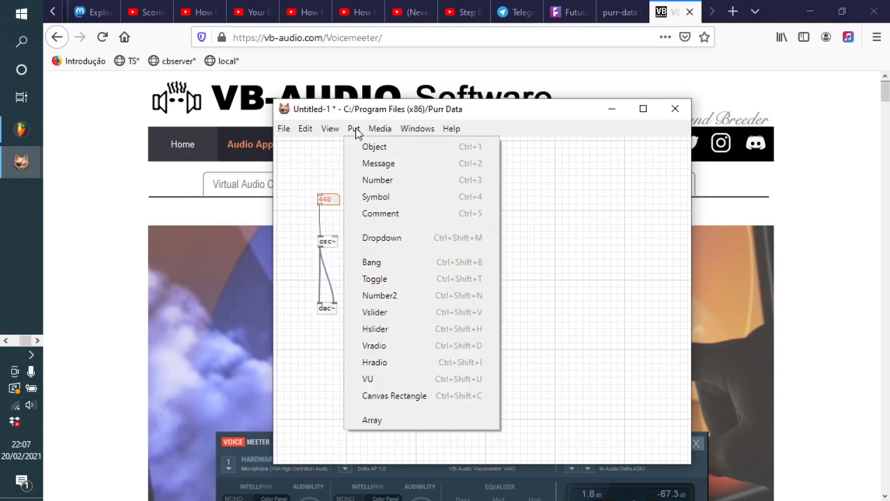
{"action": "key", "text": "ctrl+1"}
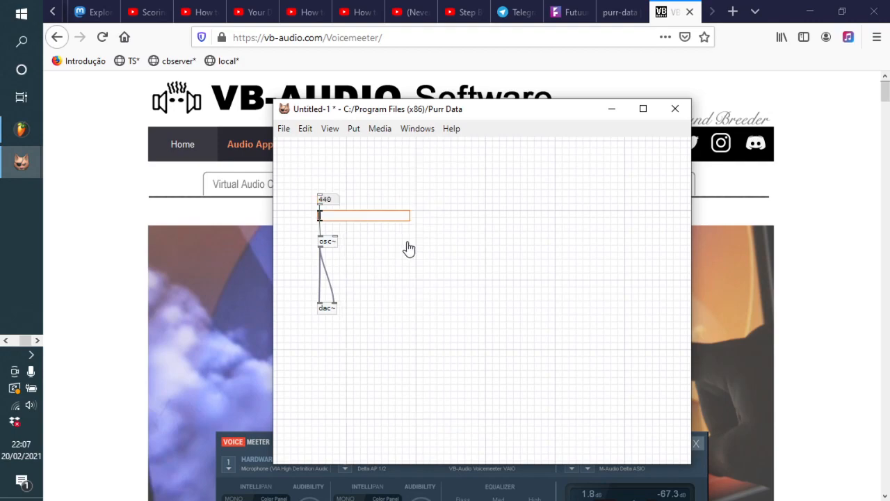
{"action": "left_click_drag", "start_coordinate": [336, 224], "coordinate": [356, 167]}
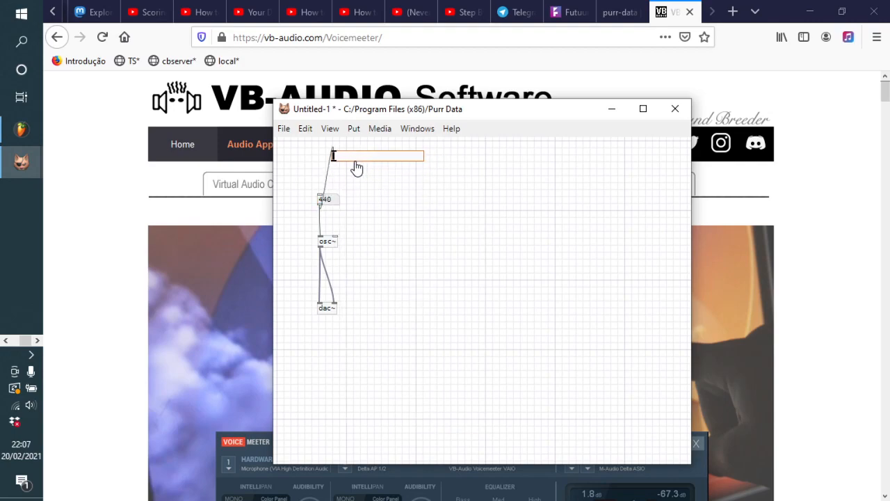
{"action": "left_click", "coordinate": [329, 172]}
{"action": "left_click_drag", "start_coordinate": [333, 159], "coordinate": [322, 197]}
Leave edit mode and try varying the oscillator frequency with the new slider.
{"action": "key", "text": "ctrl+e"}
{"action": "left_click", "coordinate": [334, 158]}
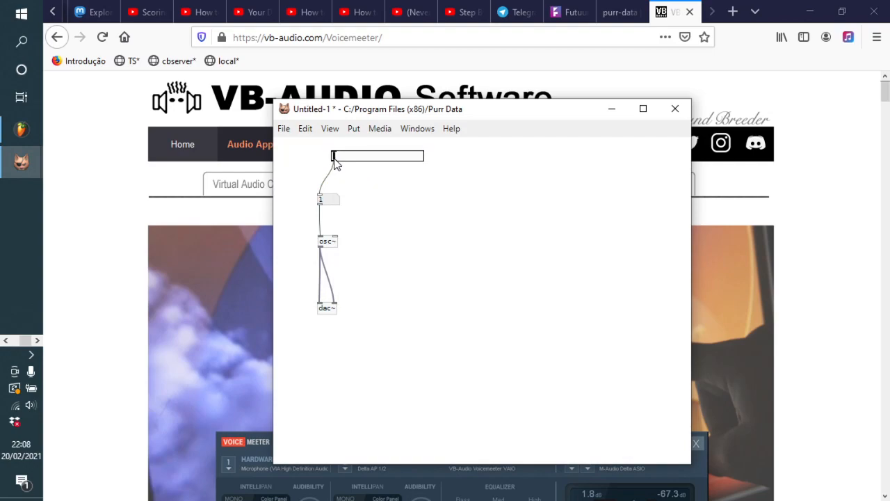
{"action": "mouse_move", "coordinate": [339, 161]}
{"action": "left_mouse_down"}
{"action": "mouse_move", "coordinate": [422, 161]}
{"action": "mouse_move", "coordinate": [397, 163]}
{"action": "mouse_move", "coordinate": [356, 144]}
{"action": "left_mouse_up"}
Set the horizontal slider's maximum to 10000 in its properties.
{"action": "key", "text": "ctrl+e"}
{"action": "left_click", "coordinate": [379, 156]}
{"action": "right_click", "coordinate": [379, 157]}
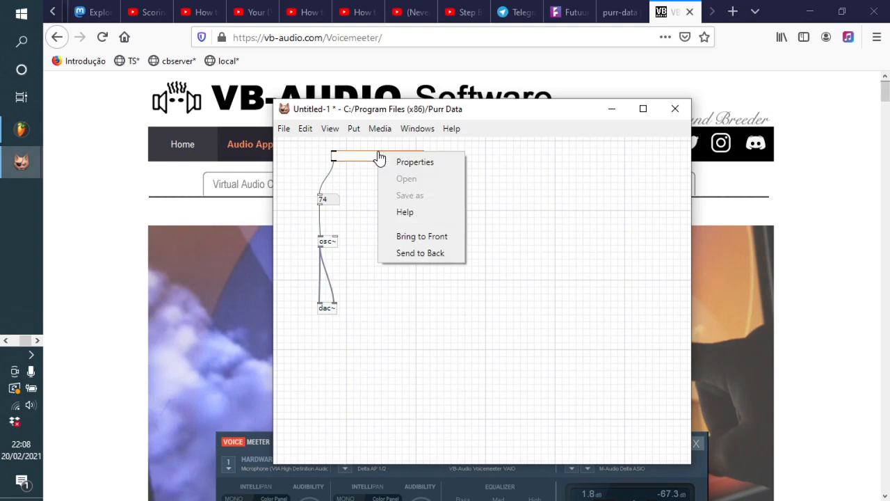
{"action": "left_click", "coordinate": [401, 166]}
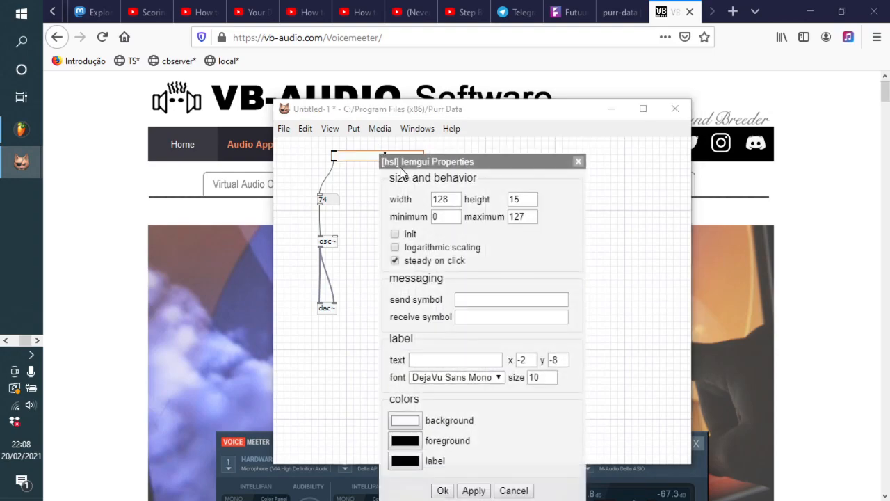
{"action": "left_click_drag", "start_coordinate": [469, 161], "coordinate": [479, 123]}
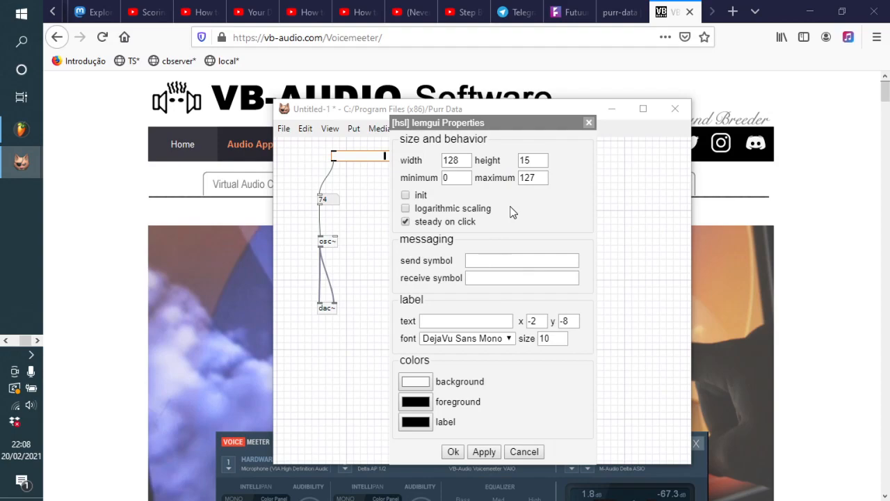
{"action": "double_click", "coordinate": [544, 179]}
{"action": "type", "text": "10000"}
{"action": "left_click", "coordinate": [483, 453]}
{"action": "left_click", "coordinate": [452, 452]}
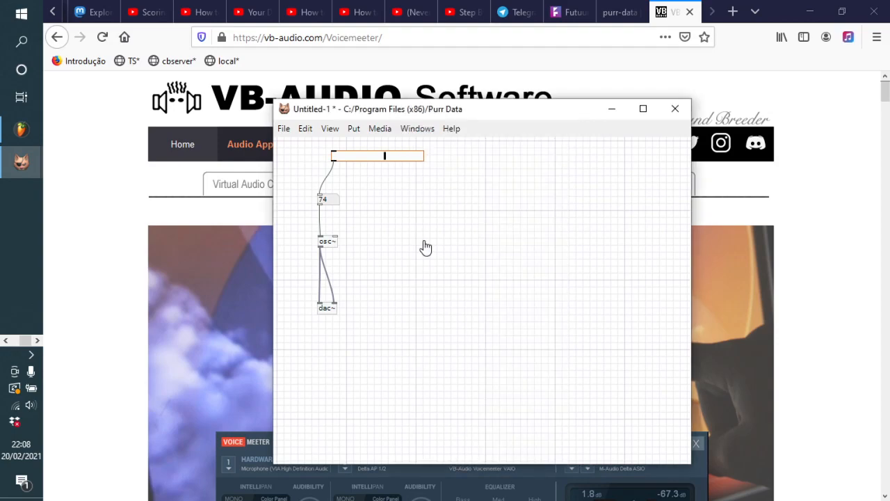
Shift the slider slightly left on the canvas and try its low end outside edit mode.
{"action": "left_click_drag", "start_coordinate": [383, 162], "coordinate": [333, 161]}
{"action": "key", "text": "ctrl+e"}
{"action": "right_click", "coordinate": [330, 164]}
{"action": "left_click", "coordinate": [332, 161]}
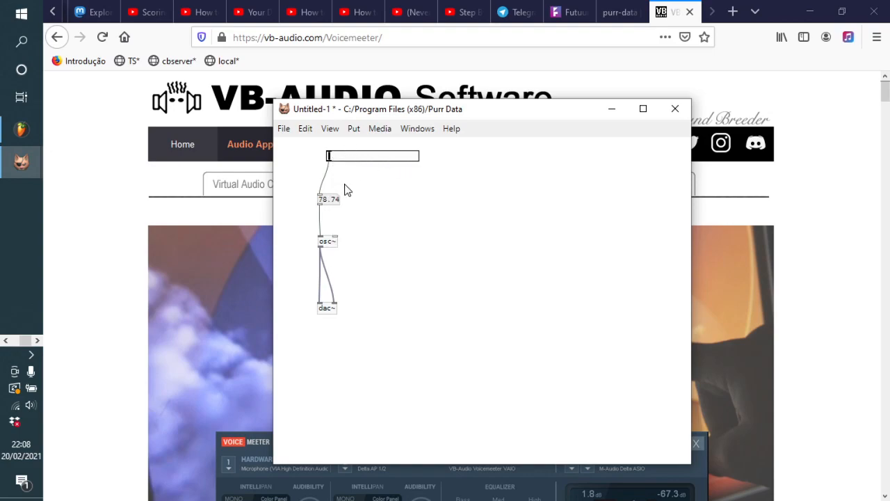
Set the horizontal slider's maximum to 2000 in its properties.
{"action": "key", "text": "ctrl+e"}
{"action": "right_click", "coordinate": [362, 157]}
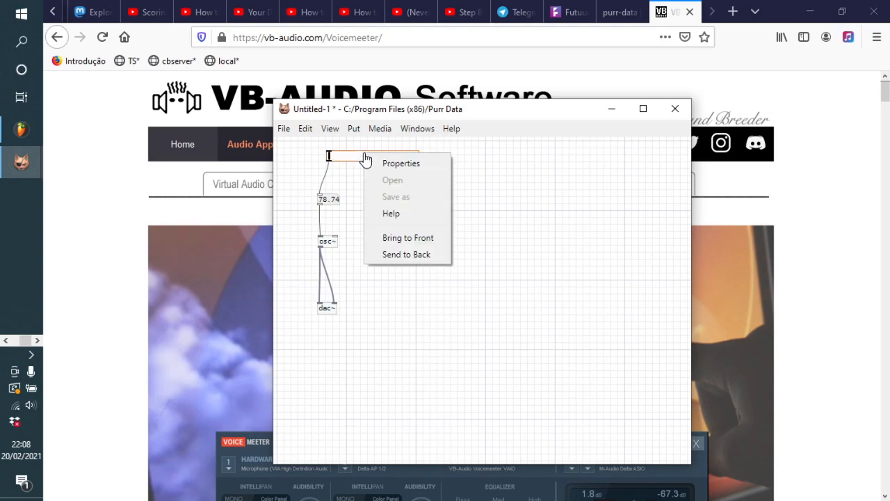
{"action": "left_click", "coordinate": [383, 162]}
{"action": "left_click_drag", "start_coordinate": [508, 218], "coordinate": [498, 218]}
{"action": "type", "text": "2000"}
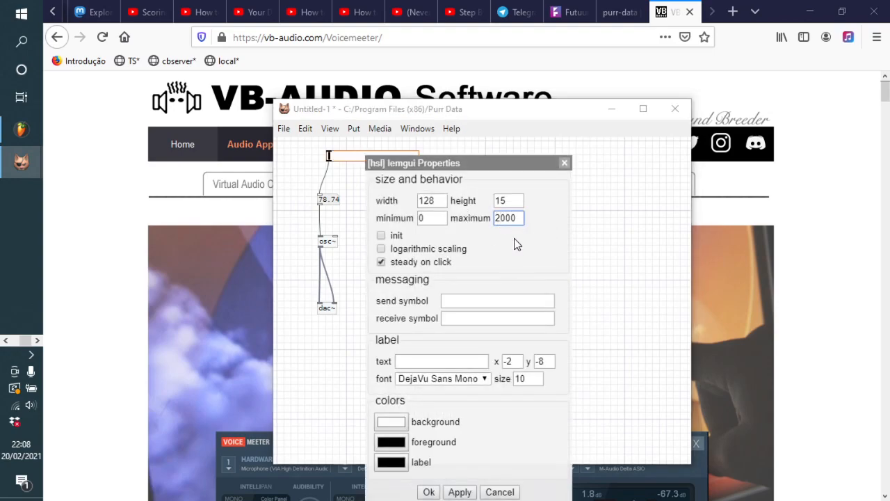
{"action": "left_click", "coordinate": [460, 492]}
{"action": "left_click", "coordinate": [429, 492]}
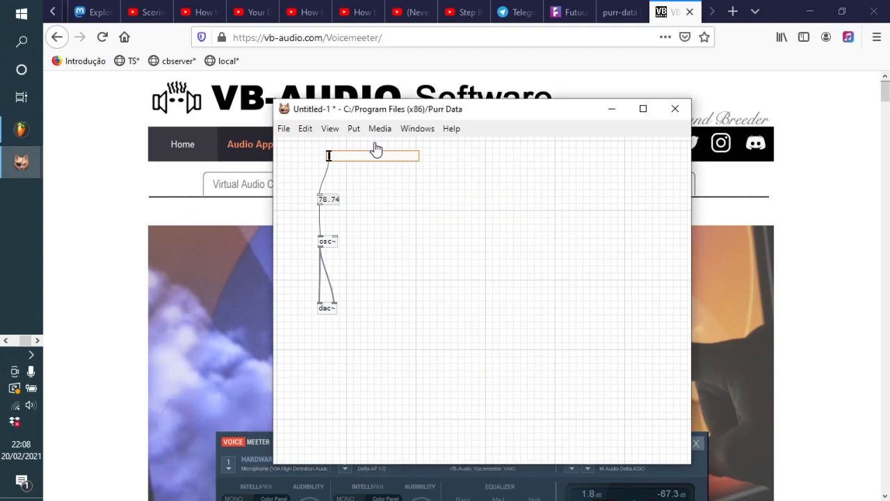
Sweep the oscillator frequency with the slider, ending at about 299 Hz.
{"action": "key", "text": "ctrl+e"}
{"action": "mouse_move", "coordinate": [333, 159]}
{"action": "left_mouse_down"}
{"action": "mouse_move", "coordinate": [379, 162]}
{"action": "mouse_move", "coordinate": [338, 168]}
{"action": "mouse_move", "coordinate": [382, 167]}
{"action": "mouse_move", "coordinate": [345, 167]}
{"action": "left_mouse_up"}
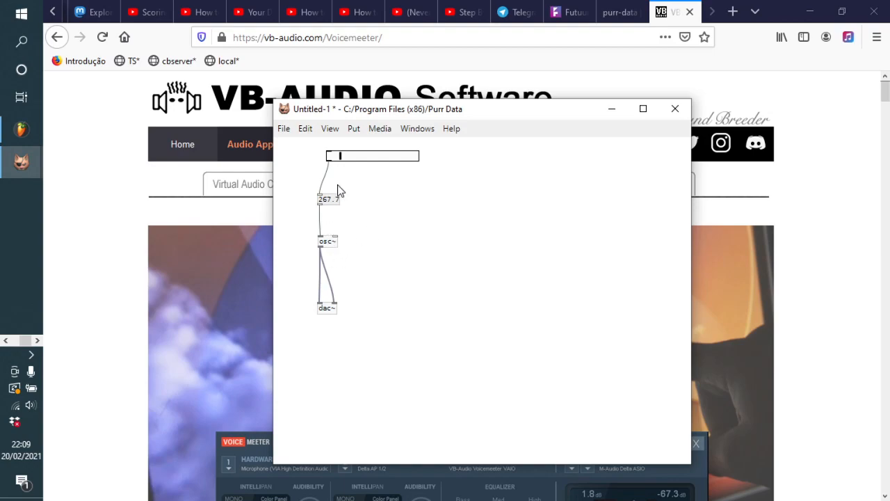
{"action": "mouse_move", "coordinate": [342, 161]}
{"action": "left_mouse_down"}
{"action": "mouse_move", "coordinate": [355, 159]}
{"action": "mouse_move", "coordinate": [341, 159]}
{"action": "left_mouse_up"}
Change the osc~ object to phasor~ and sweep its frequency down to 0 with the slider.
{"action": "key", "text": "ctrl+e"}
{"action": "left_click", "coordinate": [329, 242]}
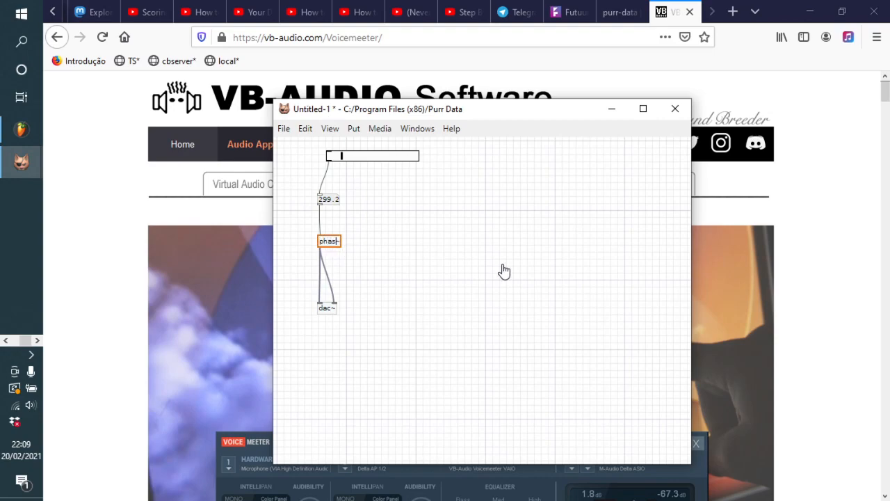
{"action": "left_click", "coordinate": [489, 247]}
{"action": "key", "text": "ctrl+e"}
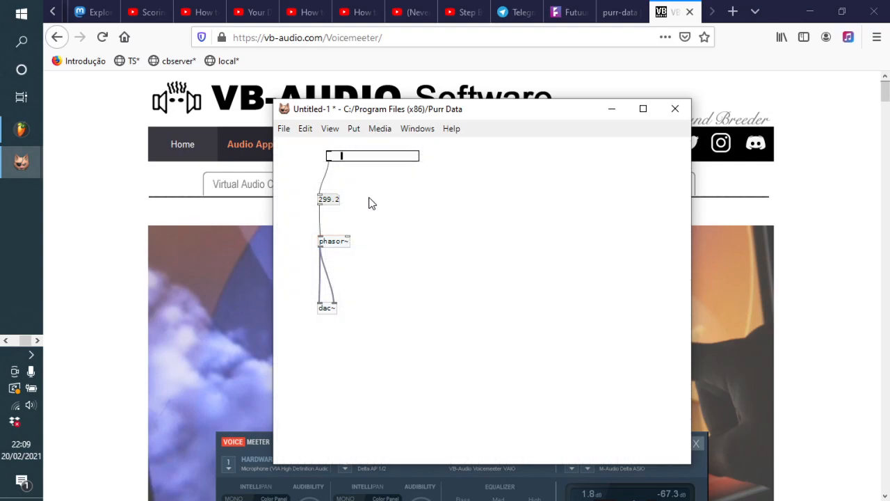
{"action": "mouse_move", "coordinate": [342, 157]}
{"action": "left_mouse_down"}
{"action": "mouse_move", "coordinate": [350, 156]}
{"action": "mouse_move", "coordinate": [333, 162]}
{"action": "mouse_move", "coordinate": [416, 161]}
{"action": "mouse_move", "coordinate": [327, 162]}
{"action": "left_mouse_up"}
Add a second phasor~ object beside the existing one.
{"action": "key", "text": "ctrl+e"}
{"action": "left_click", "coordinate": [354, 130]}
{"action": "left_click", "coordinate": [397, 159]}
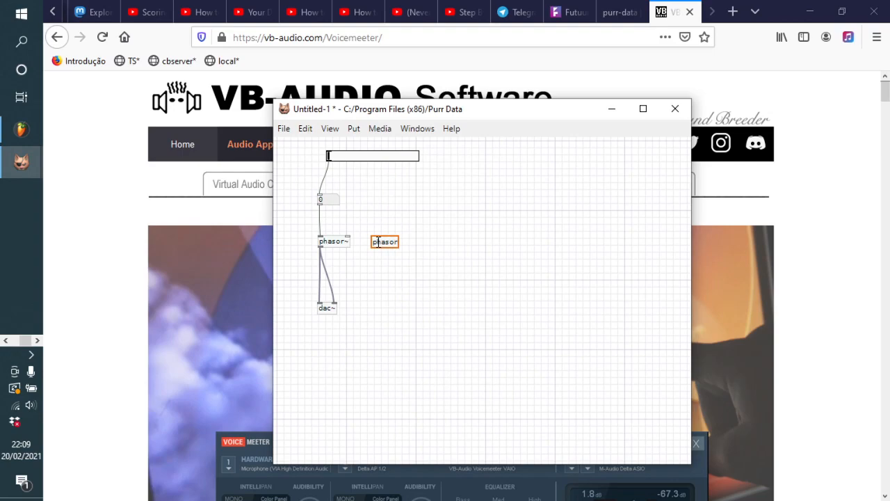
{"action": "type", "text": "phasor~"}
{"action": "key", "text": "Return"}
{"action": "key", "text": "BackSpace"}
{"action": "left_click", "coordinate": [407, 252]}
Delete both connections between phasor~ and dac~ and place a *~ object between them.
{"action": "left_click", "coordinate": [322, 271]}
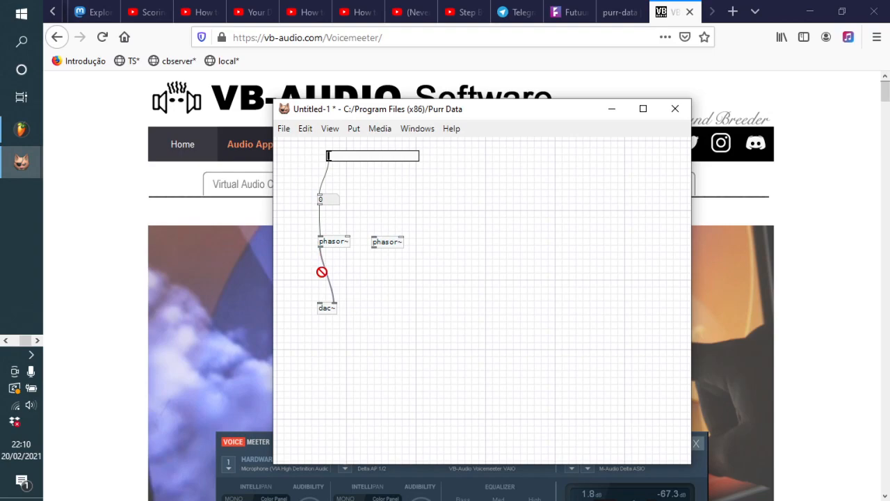
{"action": "key", "text": "Delete"}
{"action": "left_click", "coordinate": [353, 129]}
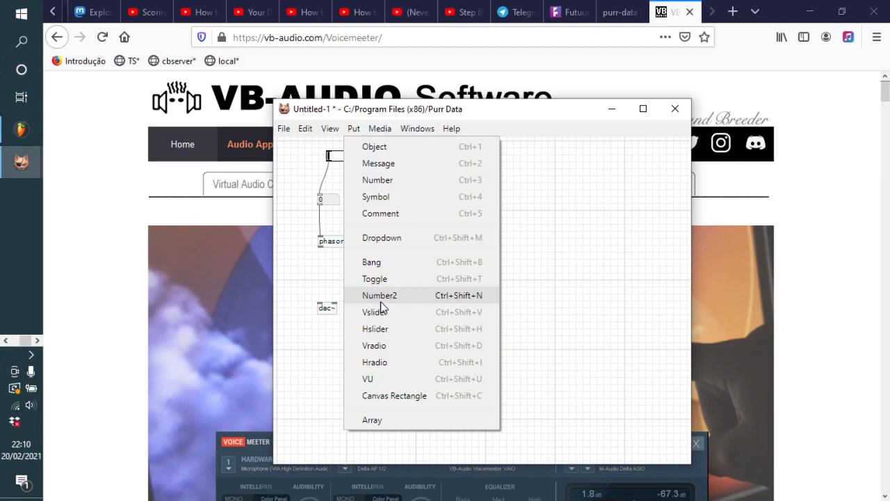
{"action": "left_click", "coordinate": [409, 154]}
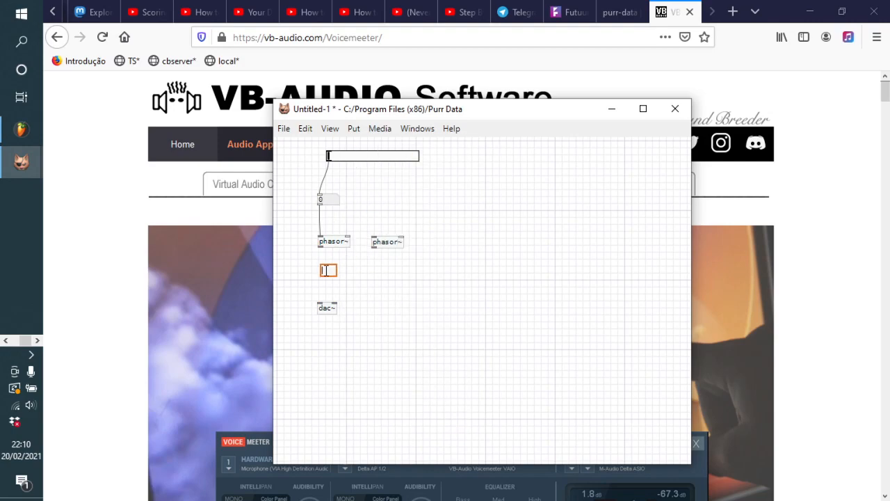
{"action": "left_click", "coordinate": [388, 268]}
Move the unconnected phasor~ up and connect the *~ outlet to both dac~ inlets.
{"action": "left_click_drag", "start_coordinate": [389, 243], "coordinate": [390, 217]}
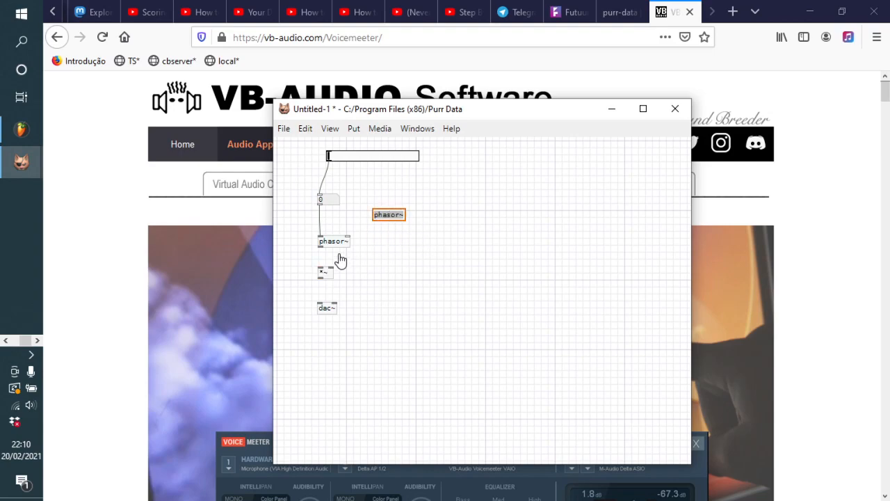
{"action": "left_click_drag", "start_coordinate": [319, 277], "coordinate": [335, 307]}
Give the *~ object an argument of 0.5.
{"action": "key", "text": "ctrl+plus"}
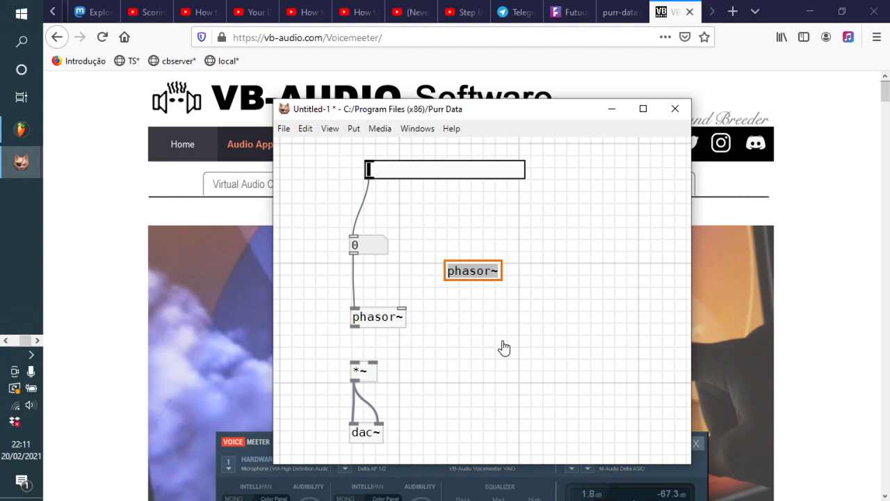
{"action": "double_click", "coordinate": [374, 370]}
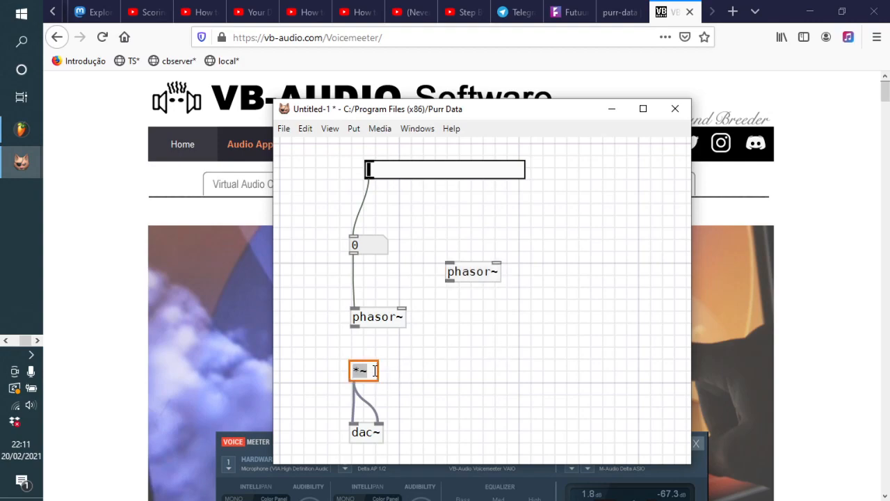
{"action": "left_click", "coordinate": [374, 371]}
{"action": "type", "text": "0.5"}
{"action": "left_click", "coordinate": [427, 367]}
Connect the first phasor~ to the left inlet of *~ and raise the frequency slider to about 425 Hz.
{"action": "left_click_drag", "start_coordinate": [353, 326], "coordinate": [355, 363]}
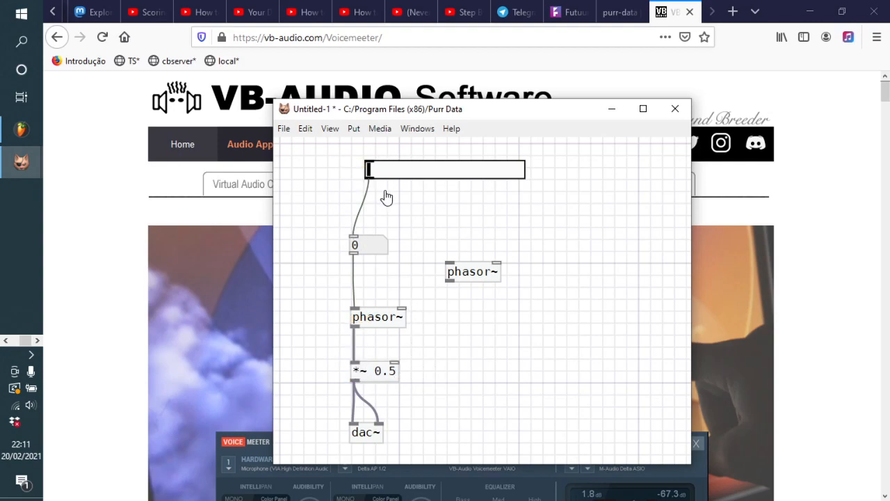
{"action": "key", "text": "ctrl+e"}
{"action": "left_click_drag", "start_coordinate": [384, 178], "coordinate": [409, 176]}
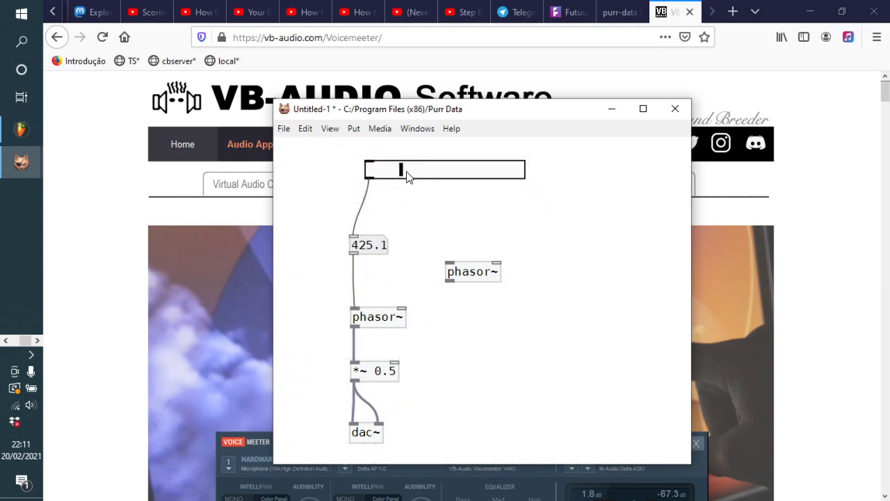
Change the *~ argument to 0.25 and adjust the frequency slider to about 409 Hz.
{"action": "key", "text": "ctrl+e"}
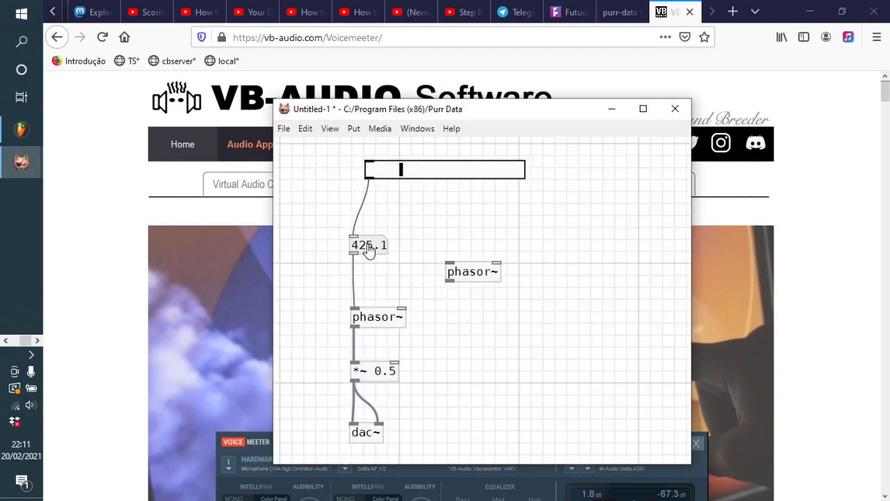
{"action": "double_click", "coordinate": [390, 372]}
{"action": "left_click", "coordinate": [391, 373]}
{"action": "type", "text": "2"}
{"action": "left_click", "coordinate": [421, 352]}
{"action": "key", "text": "ctrl+e"}
{"action": "mouse_move", "coordinate": [402, 174]}
{"action": "left_mouse_down"}
{"action": "mouse_move", "coordinate": [381, 174]}
{"action": "mouse_move", "coordinate": [401, 175]}
{"action": "left_mouse_up"}
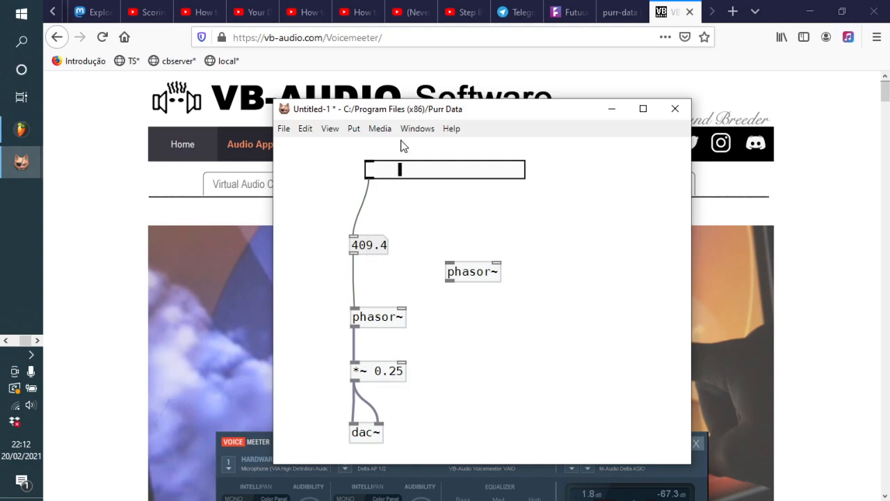
Add a second horizontal slider below the unconnected phasor~.
{"action": "left_click", "coordinate": [354, 130]}
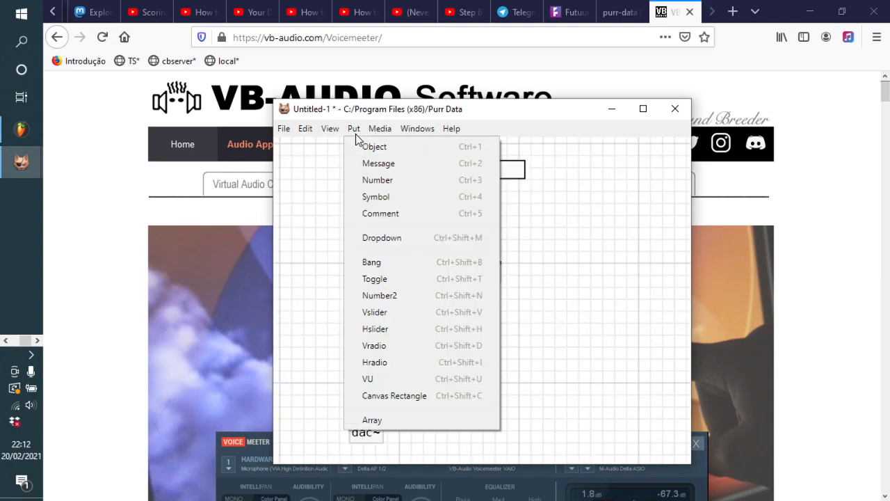
{"action": "left_click", "coordinate": [436, 329]}
{"action": "left_click", "coordinate": [448, 338]}
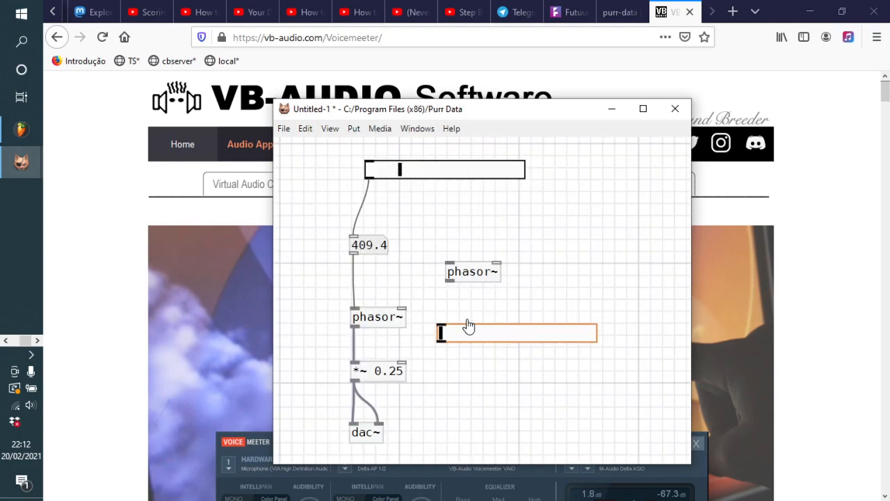
Set the new slider's maximum to 1 and connect its outlet to the right inlet of *~.
{"action": "right_click", "coordinate": [464, 341]}
{"action": "left_click", "coordinate": [493, 348]}
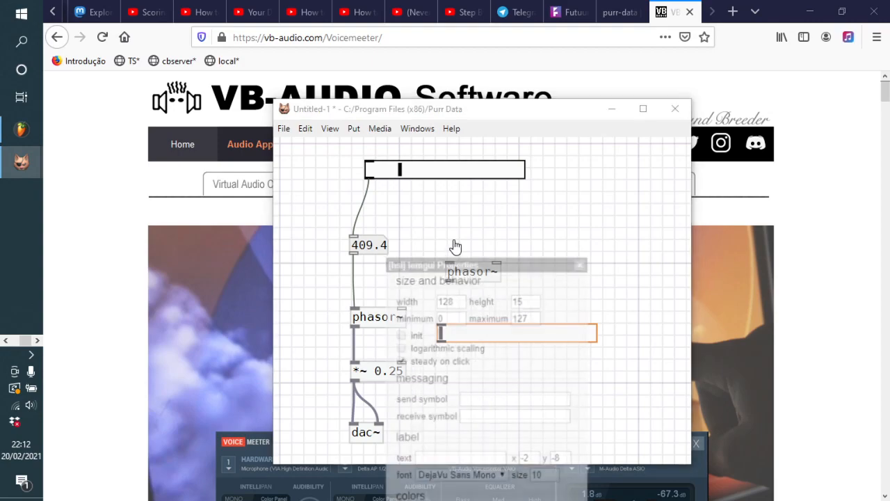
{"action": "double_click", "coordinate": [514, 319]}
{"action": "type", "text": "1"}
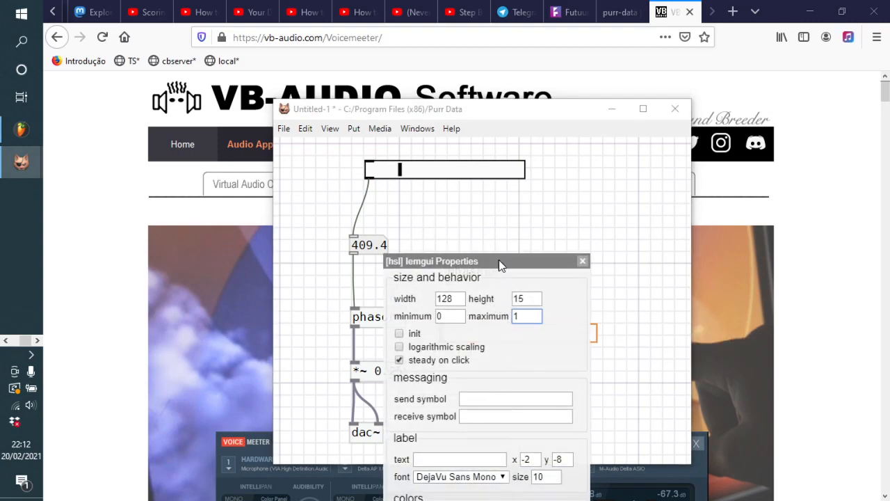
{"action": "left_click_drag", "start_coordinate": [495, 262], "coordinate": [559, 140]}
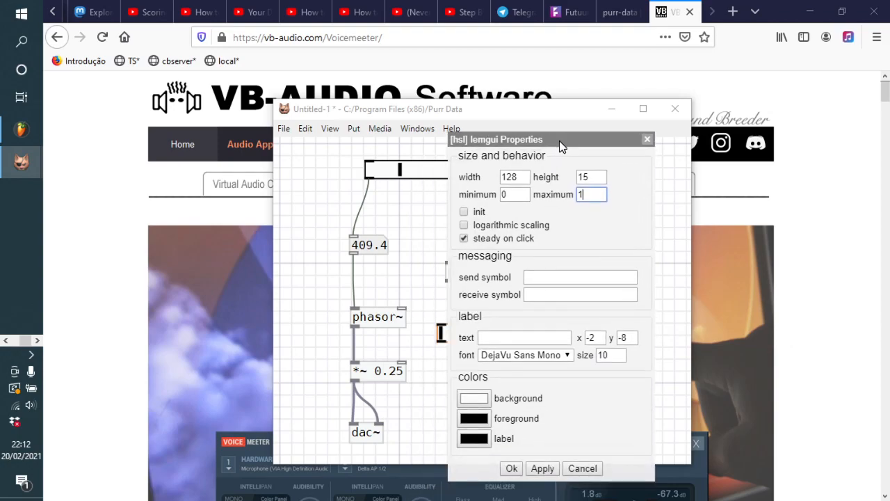
{"action": "left_click", "coordinate": [512, 469]}
{"action": "left_click_drag", "start_coordinate": [443, 346], "coordinate": [402, 363]}
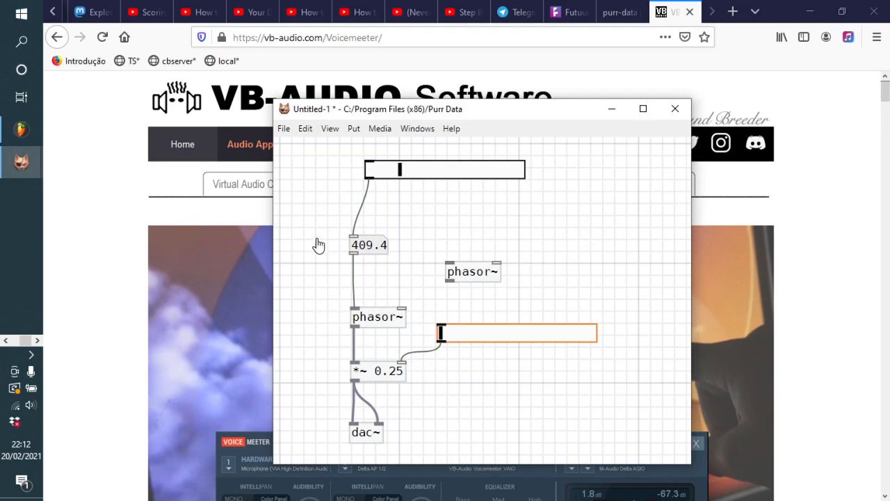
Move the lower slider to about a third of its length and remove the 0.25 argument from *~.
{"action": "key", "text": "ctrl+e"}
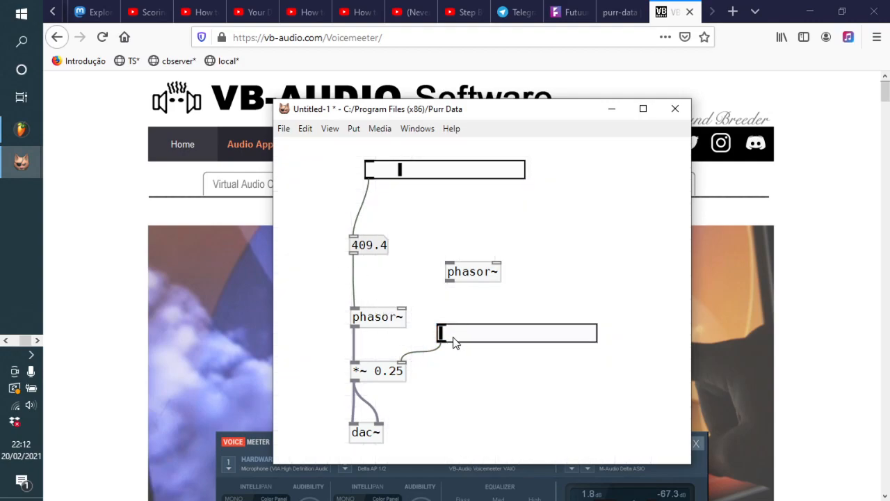
{"action": "left_click_drag", "start_coordinate": [441, 338], "coordinate": [494, 348]}
{"action": "key", "text": "ctrl+e"}
{"action": "double_click", "coordinate": [386, 373]}
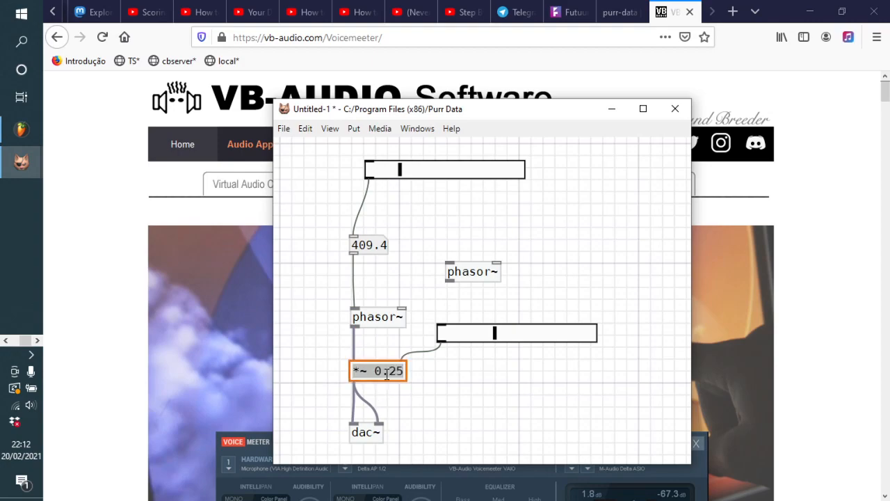
{"action": "left_click", "coordinate": [389, 371]}
{"action": "left_click_drag", "start_coordinate": [382, 370], "coordinate": [410, 378]}
{"action": "key", "text": "BackSpace"}
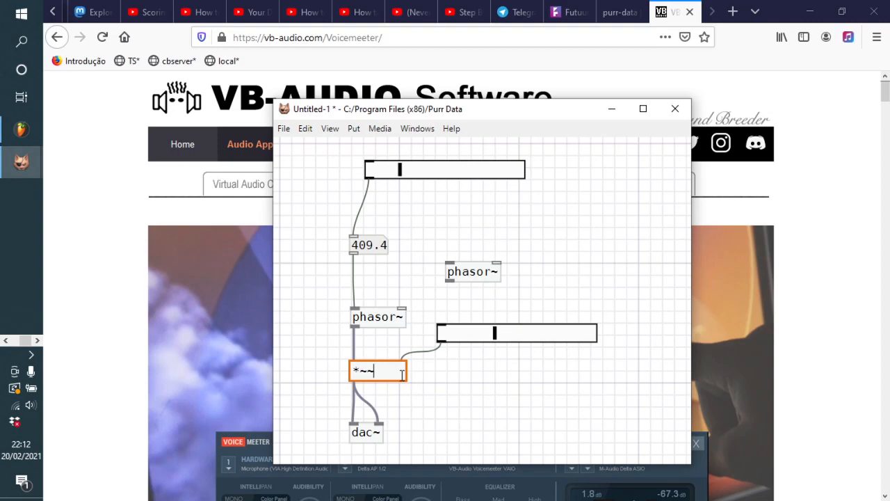
{"action": "left_click", "coordinate": [418, 385]}
Delete the cord between the lower slider and *~, and wire a new number box between them into the right inlet.
{"action": "left_click", "coordinate": [415, 352]}
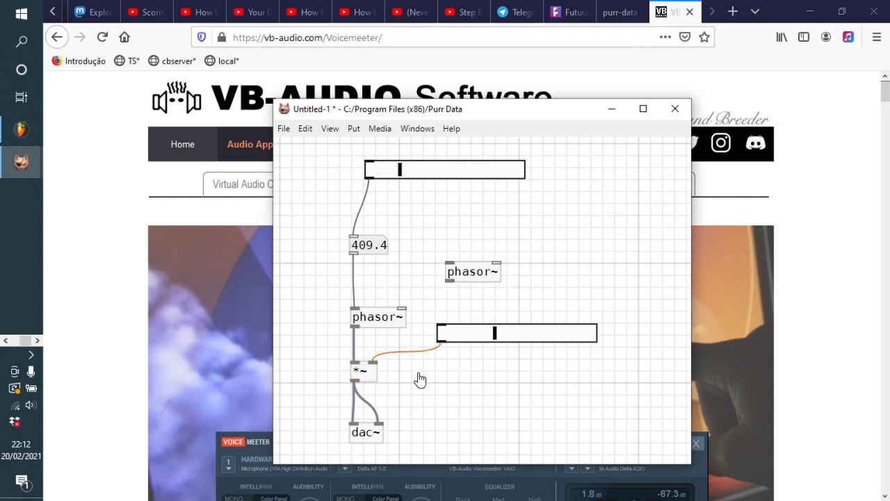
{"action": "key", "text": "BackSpace"}
{"action": "left_click", "coordinate": [353, 130]}
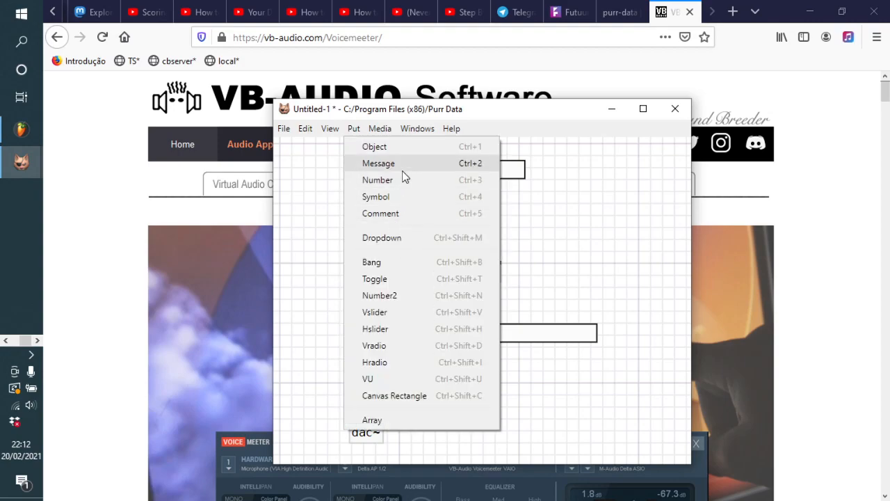
{"action": "left_click", "coordinate": [378, 180]}
{"action": "left_click", "coordinate": [430, 365]}
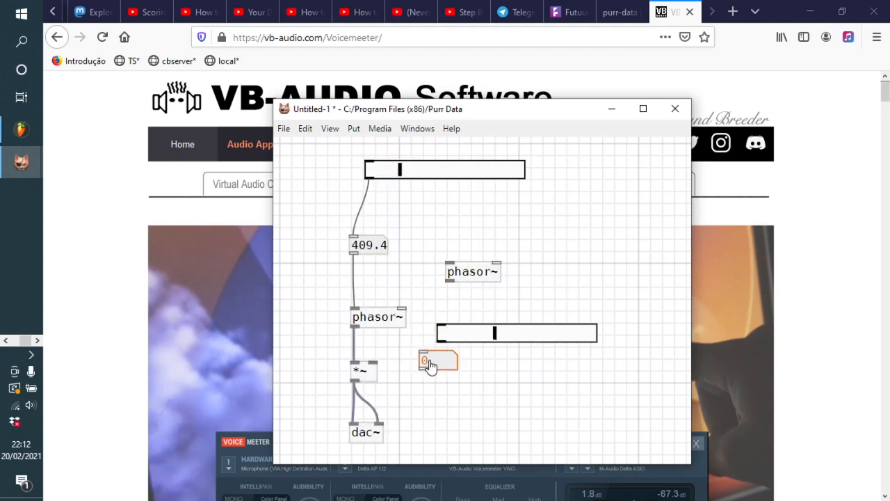
{"action": "left_click_drag", "start_coordinate": [443, 351], "coordinate": [372, 362]}
Raise the volume slider to about 0.700 and lower the frequency slider to about 220.4.
{"action": "key", "text": "ctrl+e"}
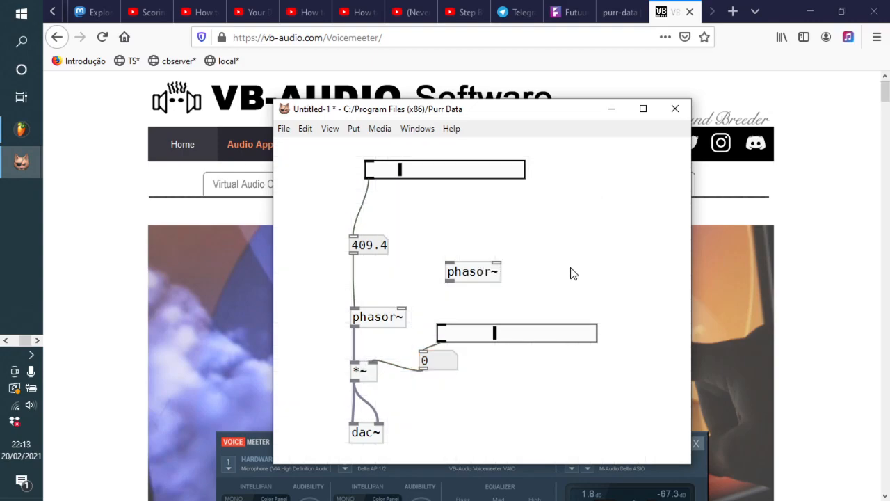
{"action": "left_click_drag", "start_coordinate": [494, 336], "coordinate": [544, 335]}
{"action": "right_click", "coordinate": [543, 335]}
{"action": "left_click", "coordinate": [497, 317]}
{"action": "left_click_drag", "start_coordinate": [403, 168], "coordinate": [386, 170]}
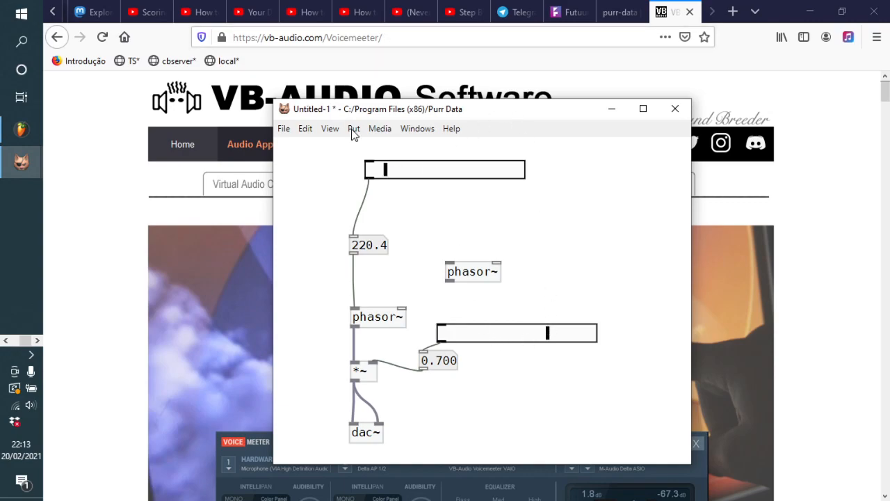
Lower the volume slider to about 0.086.
{"action": "key", "text": "ctrl+e"}
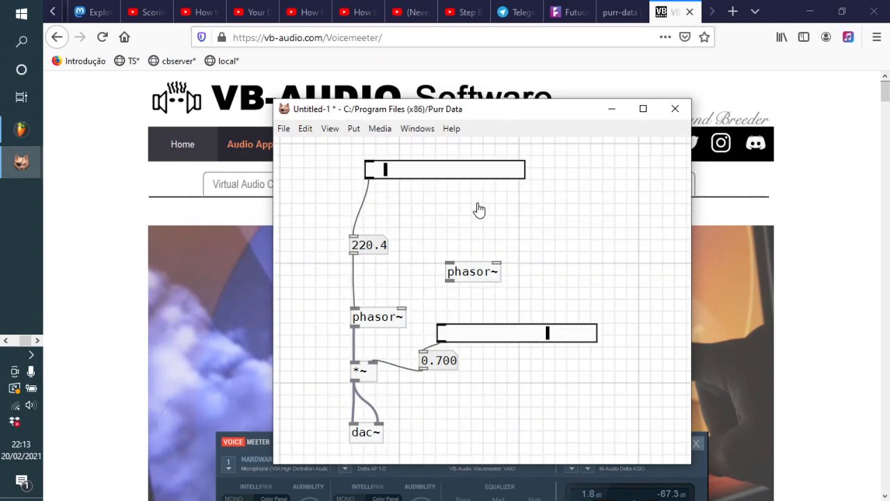
{"action": "key", "text": "ctrl+e"}
{"action": "left_click_drag", "start_coordinate": [548, 340], "coordinate": [452, 340]}
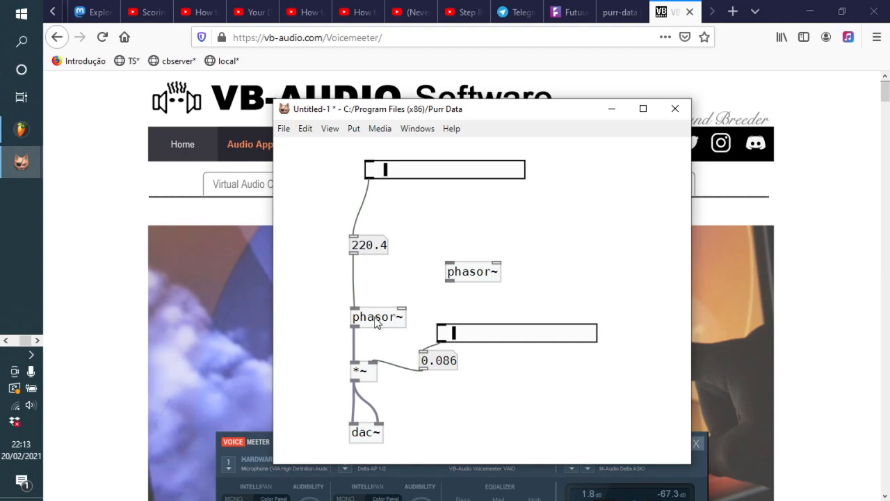
Move the connected phasor~ and the frequency number box higher to make room above *~.
{"action": "key", "text": "ctrl+e"}
{"action": "left_click_drag", "start_coordinate": [375, 311], "coordinate": [375, 286]}
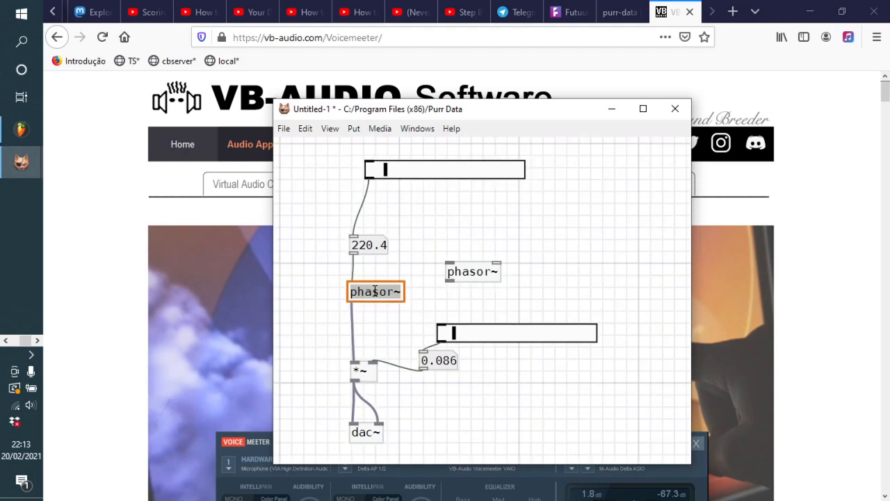
{"action": "left_click_drag", "start_coordinate": [368, 247], "coordinate": [375, 221]}
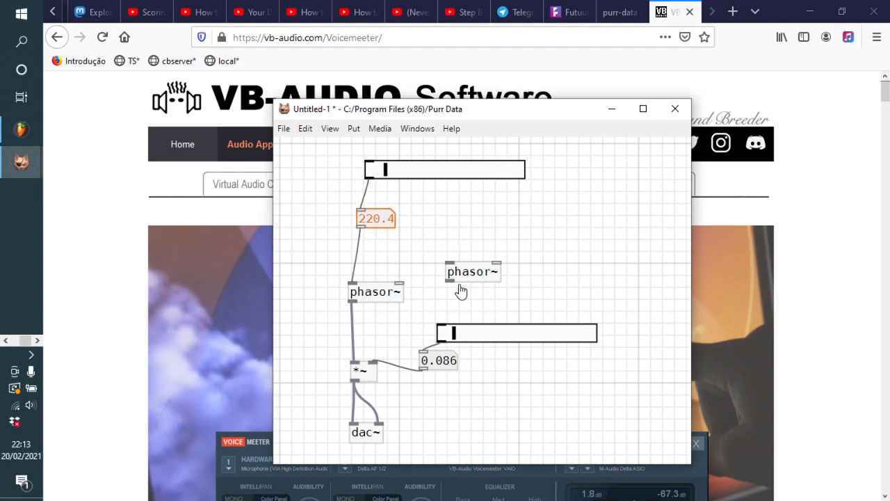
Connect the second phasor~ to the left inlet of *~ and arrange the two phasor~ objects side by side.
{"action": "left_click_drag", "start_coordinate": [448, 280], "coordinate": [355, 364]}
{"action": "left_click_drag", "start_coordinate": [343, 291], "coordinate": [315, 283]}
{"action": "left_click_drag", "start_coordinate": [477, 278], "coordinate": [436, 294]}
{"action": "double_click", "coordinate": [436, 294]}
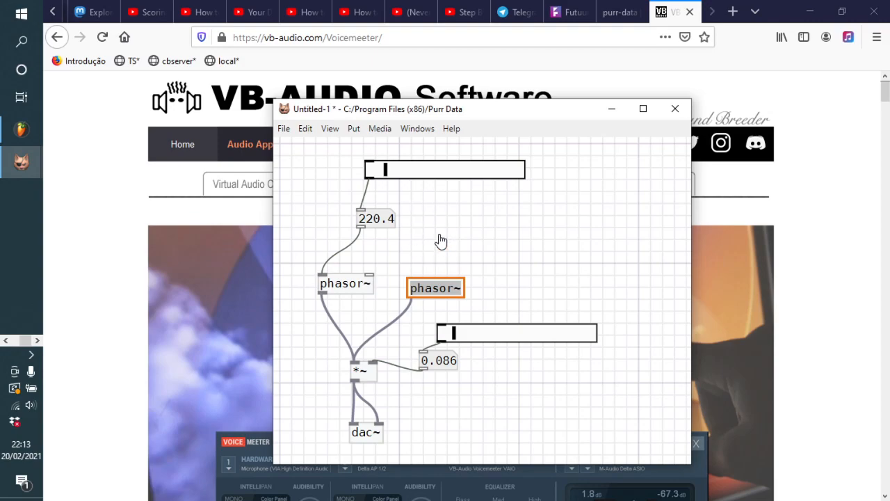
Add a "* 0.999" object above the second phasor~.
{"action": "left_click", "coordinate": [354, 130]}
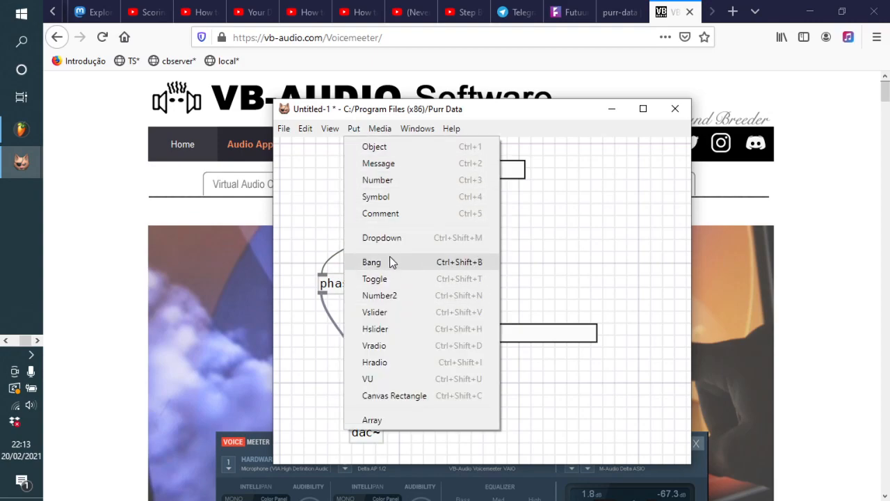
{"action": "left_click", "coordinate": [388, 149]}
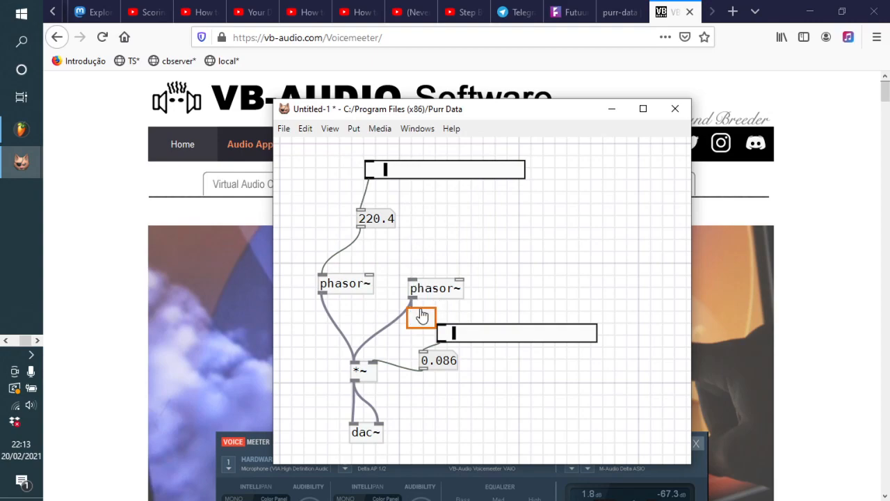
{"action": "left_click", "coordinate": [422, 318]}
{"action": "left_click_drag", "start_coordinate": [427, 313], "coordinate": [462, 242]}
{"action": "left_click", "coordinate": [434, 258]}
{"action": "key", "text": "Delete"}
{"action": "left_click_drag", "start_coordinate": [453, 246], "coordinate": [429, 245]}
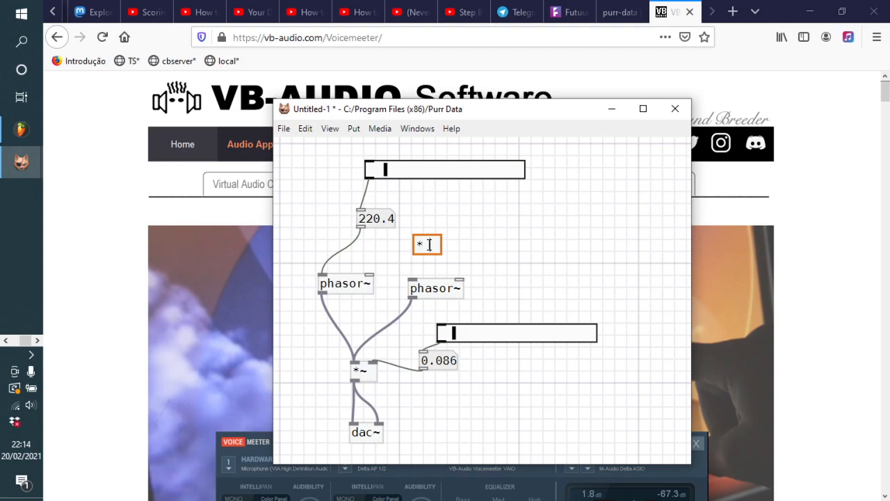
{"action": "type", "text": "* 0.999"}
{"action": "left_click", "coordinate": [439, 229]}
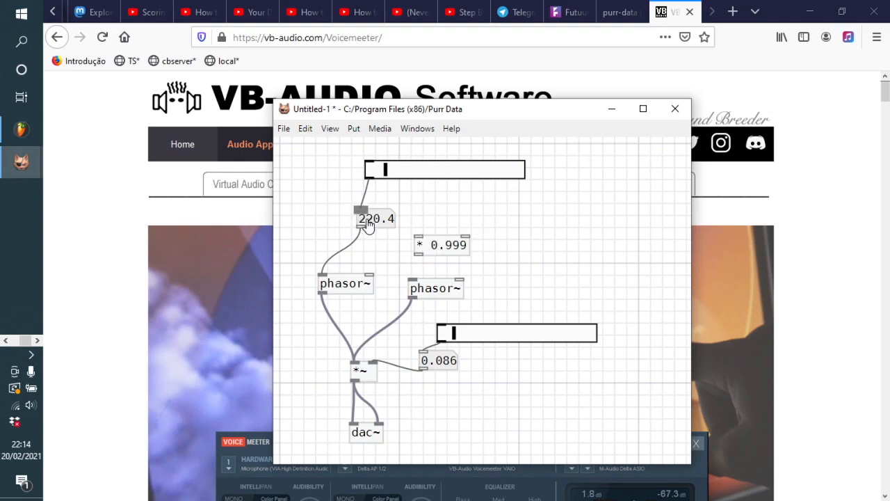
Connect the frequency number box to the left inlet of * 0.999, and its outlet to the second phasor~.
{"action": "left_click_drag", "start_coordinate": [363, 228], "coordinate": [418, 243]}
{"action": "left_click_drag", "start_coordinate": [418, 254], "coordinate": [413, 281]}
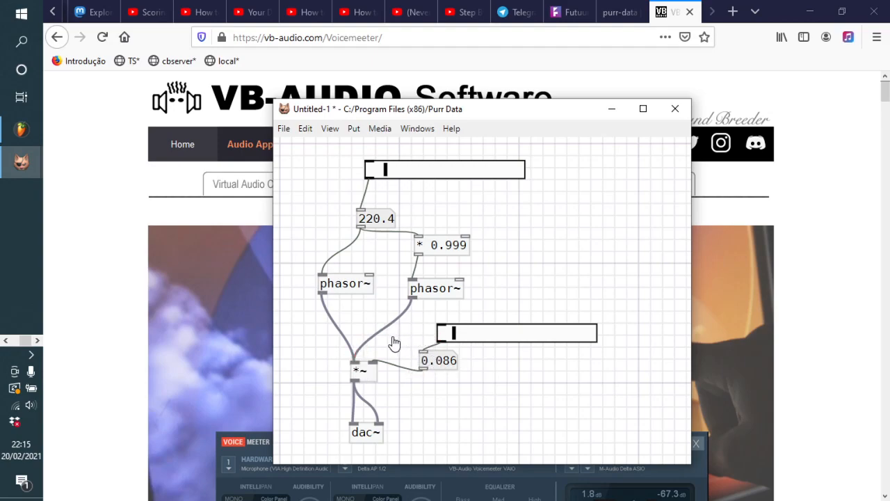
{"action": "left_click_drag", "start_coordinate": [365, 407], "coordinate": [368, 402]}
Raise the volume slider to about 0.503 and set the frequency slider to about 204.7.
{"action": "key", "text": "ctrl+e"}
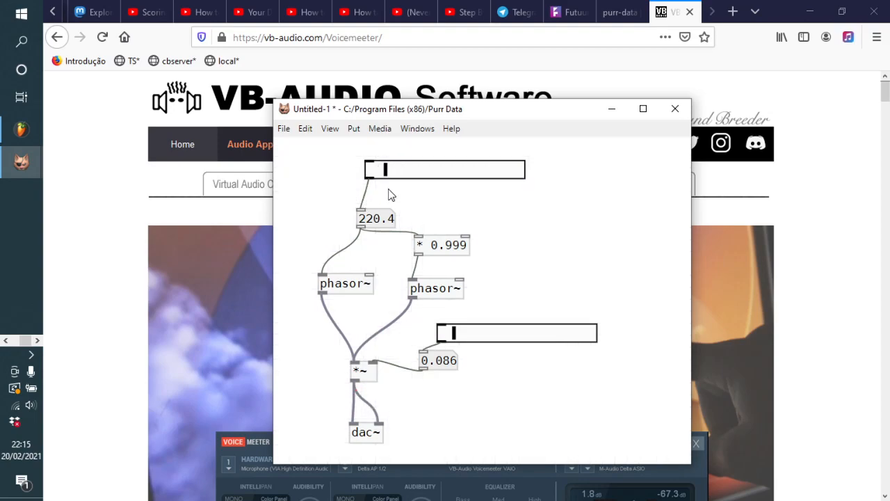
{"action": "left_click_drag", "start_coordinate": [388, 172], "coordinate": [408, 172]}
{"action": "left_click_drag", "start_coordinate": [454, 340], "coordinate": [517, 339]}
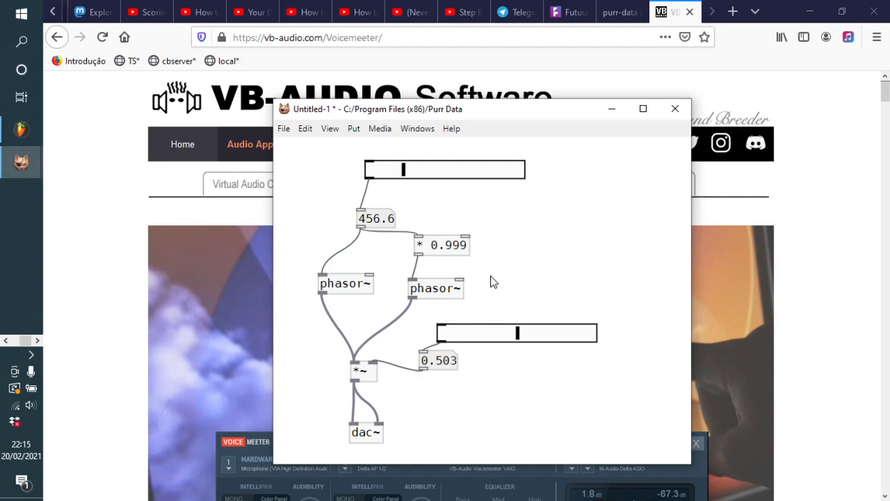
{"action": "left_click_drag", "start_coordinate": [409, 174], "coordinate": [383, 175]}
Change the argument of the multiplier above the second phasor~ to 0.99.
{"action": "key", "text": "ctrl+e"}
{"action": "double_click", "coordinate": [459, 245]}
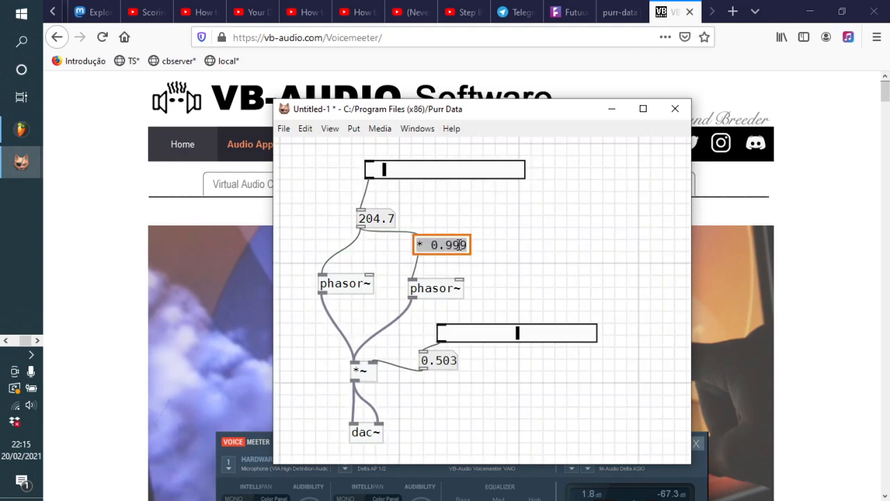
{"action": "left_click", "coordinate": [468, 245]}
{"action": "key", "text": "BackSpace"}
{"action": "key", "text": "Return"}
{"action": "left_click", "coordinate": [461, 212]}
Set the frequency slider to about 188.9 and the volume slider to about 0.496, and return to edit mode.
{"action": "key", "text": "ctrl+e"}
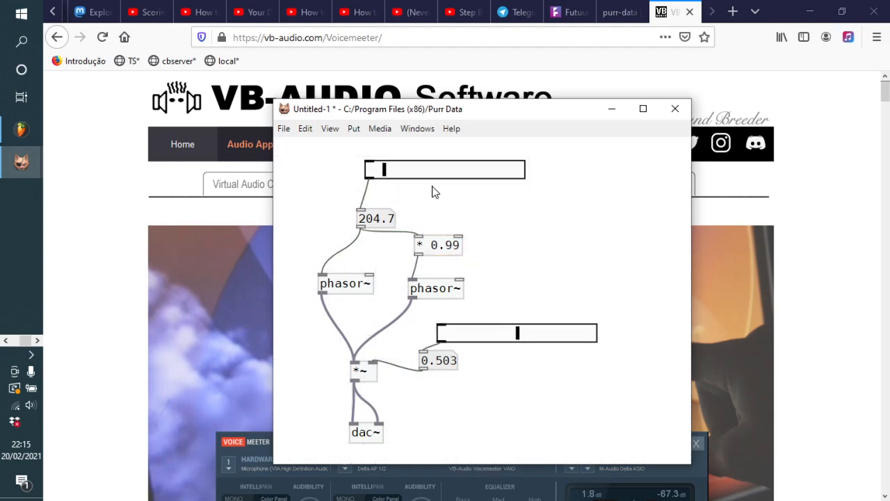
{"action": "left_click_drag", "start_coordinate": [386, 173], "coordinate": [385, 172]}
{"action": "left_click", "coordinate": [515, 335]}
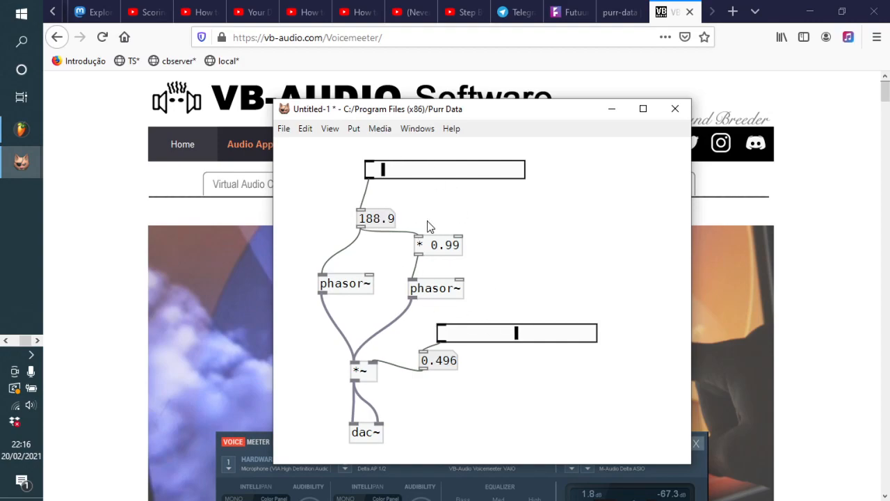
{"action": "key", "text": "ctrl+e"}
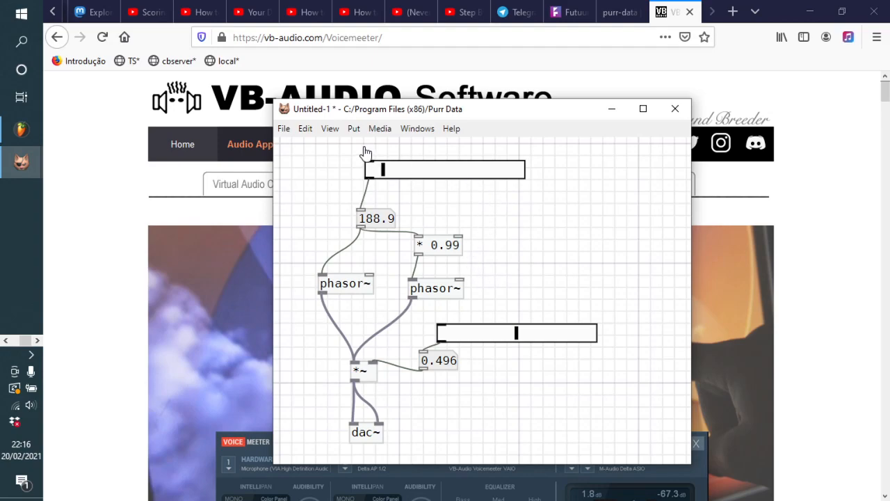
{"action": "left_click", "coordinate": [353, 128]}
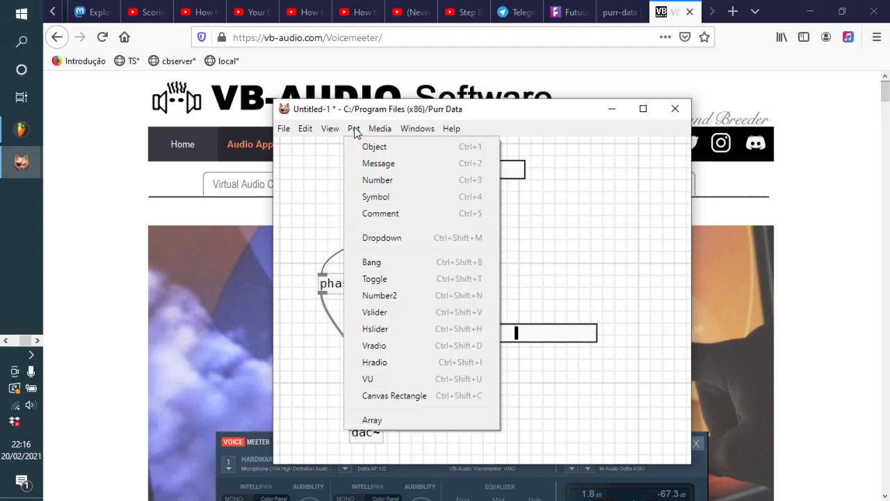
{"action": "left_click", "coordinate": [407, 180]}
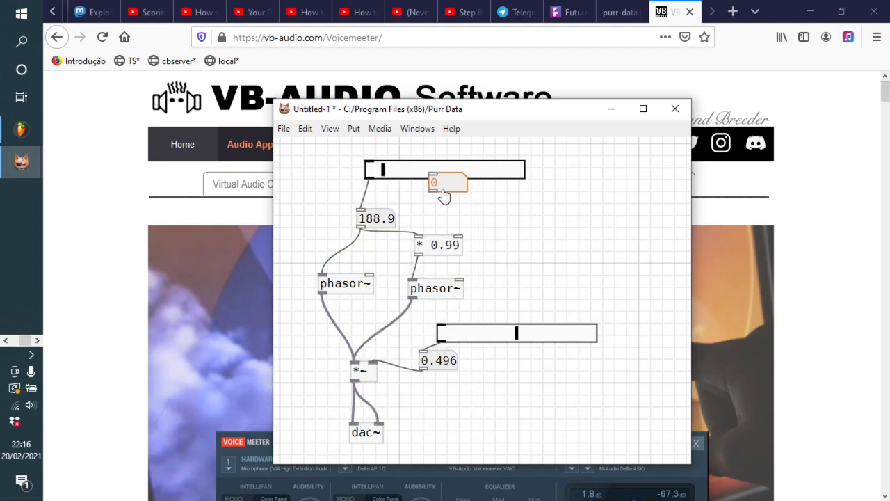
{"action": "left_click", "coordinate": [491, 219]}
{"action": "left_click_drag", "start_coordinate": [547, 193], "coordinate": [504, 217]}
{"action": "key", "text": "Delete"}
Add a "* 1.01" object to the right of * 0.99.
{"action": "left_click", "coordinate": [349, 132]}
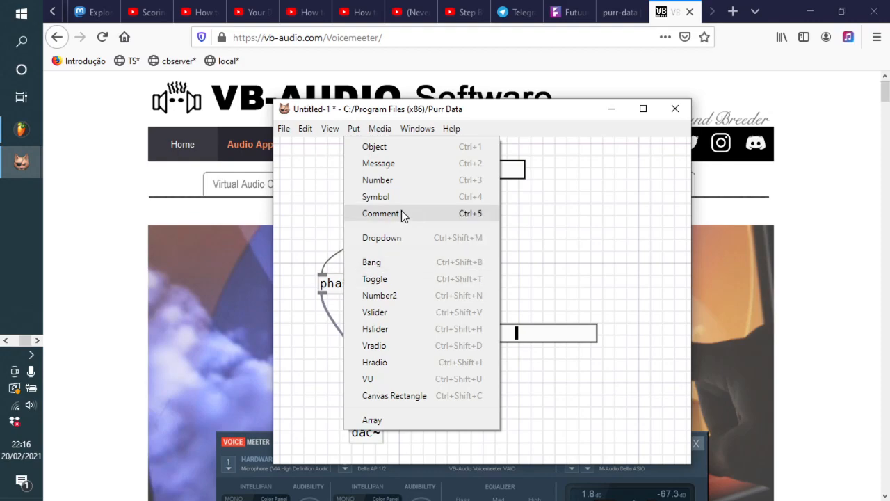
{"action": "left_click", "coordinate": [409, 154]}
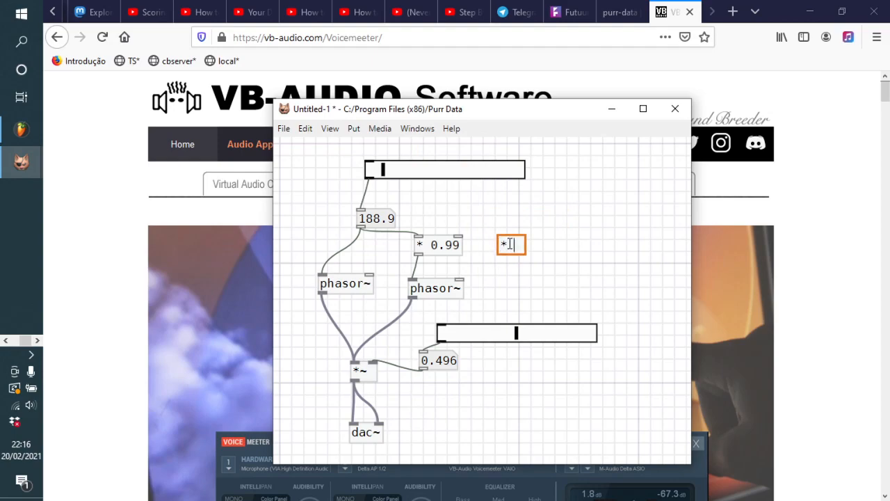
{"action": "type", "text": "* 1.00"}
Add a third phasor~ below * 1.01, connected to its outlet.
{"action": "left_click", "coordinate": [353, 130]}
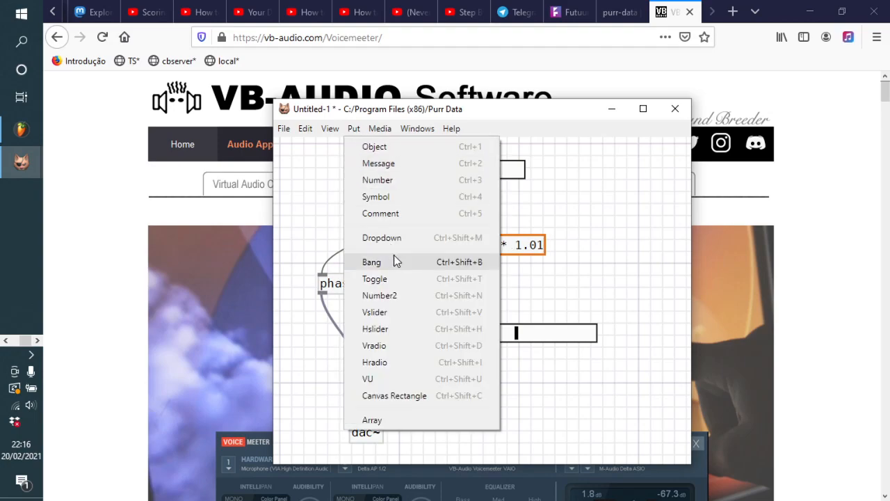
{"action": "left_click", "coordinate": [397, 162]}
{"action": "type", "text": "phasor~"}
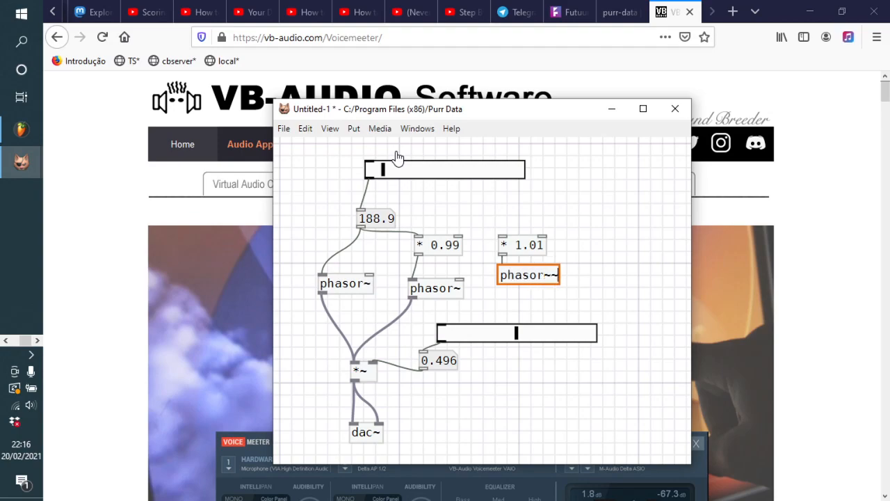
{"action": "left_click", "coordinate": [549, 231]}
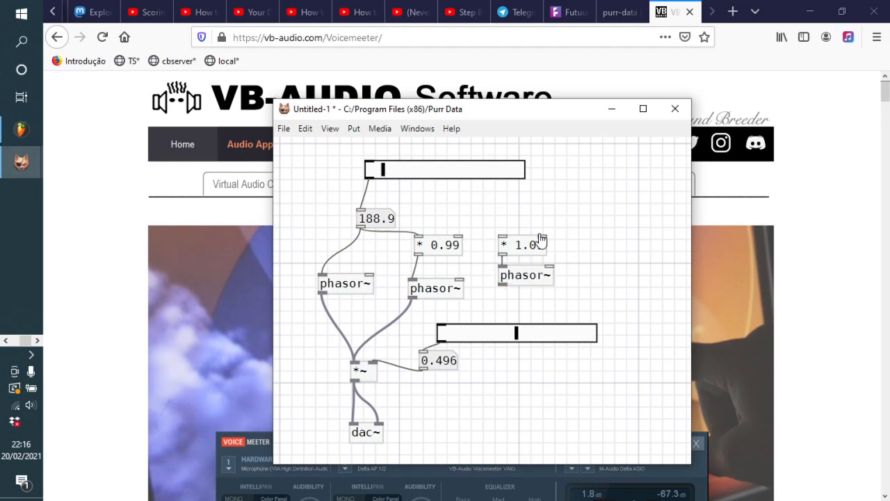
Connect the third phasor~ to the left inlet of *~ and the frequency number box to the left inlet of * 1.01.
{"action": "left_click_drag", "start_coordinate": [502, 283], "coordinate": [354, 362]}
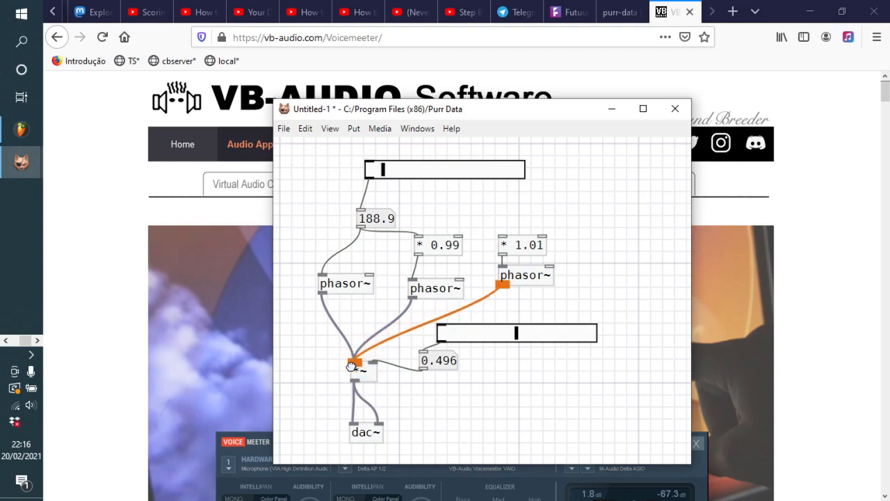
{"action": "left_click_drag", "start_coordinate": [360, 227], "coordinate": [502, 239]}
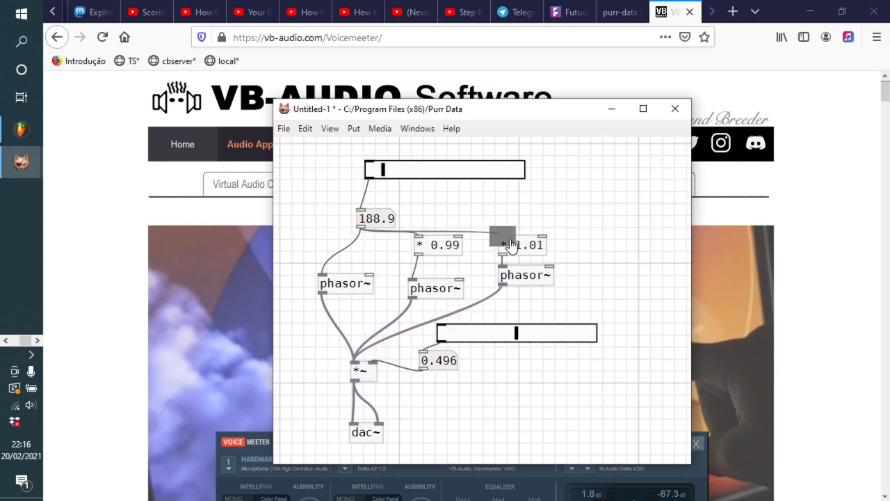
Shift the second and third phasor~ objects slightly to the left.
{"action": "left_click", "coordinate": [458, 286]}
{"action": "left_click_drag", "start_coordinate": [444, 296], "coordinate": [443, 295]}
{"action": "left_click_drag", "start_coordinate": [521, 280], "coordinate": [511, 283]}
Lower the frequency slider to about 141.7.
{"action": "key", "text": "ctrl+e"}
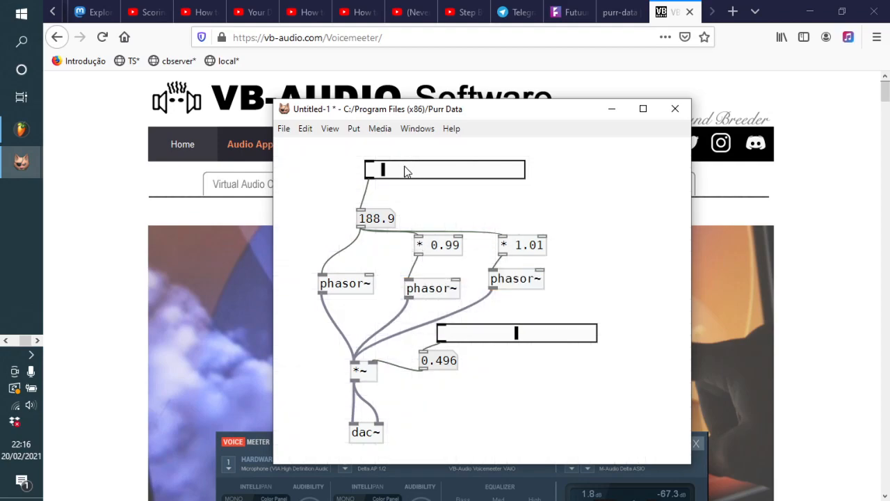
{"action": "left_click_drag", "start_coordinate": [389, 174], "coordinate": [382, 173]}
{"action": "right_click", "coordinate": [381, 174]}
{"action": "left_click", "coordinate": [379, 165]}
{"action": "left_click_drag", "start_coordinate": [376, 169], "coordinate": [380, 170]}
Move the frequency number box up and to the left, just below the frequency slider.
{"action": "key", "text": "ctrl+e"}
{"action": "left_click_drag", "start_coordinate": [381, 221], "coordinate": [360, 202]}
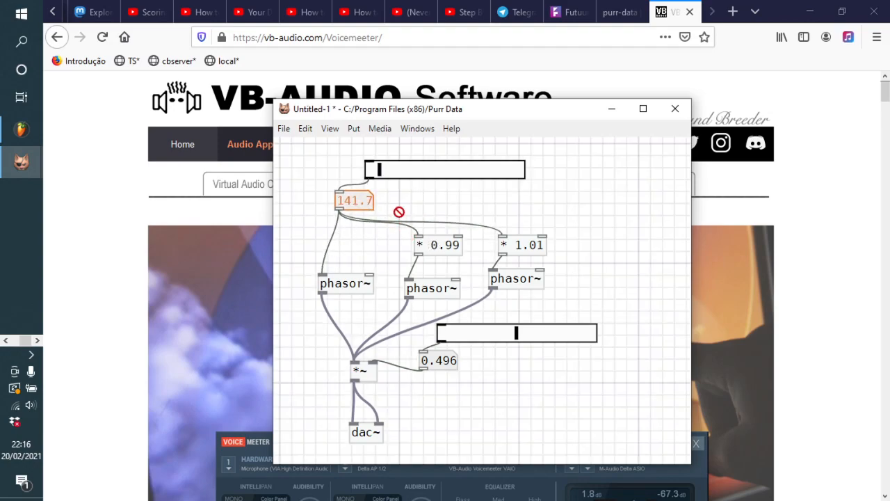
Leave edit mode, sweep the sliders, and set the frequency to about 157.4 and the volume to about 0.803.
{"action": "key", "text": "ctrl+e"}
{"action": "left_click_drag", "start_coordinate": [379, 173], "coordinate": [385, 173]}
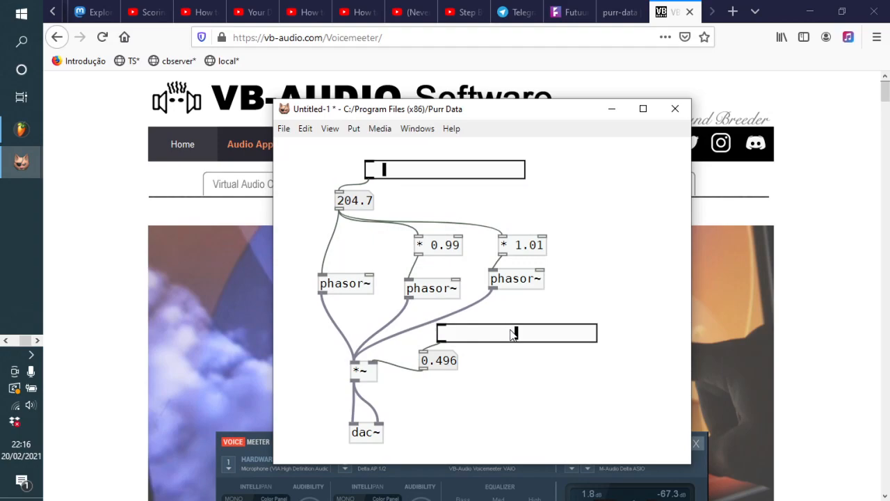
{"action": "left_click_drag", "start_coordinate": [518, 337], "coordinate": [544, 334]}
{"action": "left_click_drag", "start_coordinate": [387, 173], "coordinate": [385, 172]}
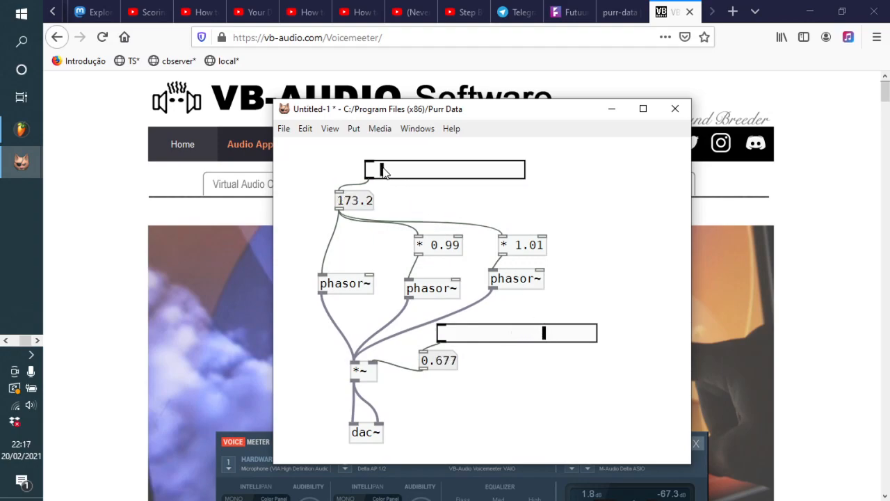
{"action": "left_click_drag", "start_coordinate": [384, 173], "coordinate": [374, 174]}
{"action": "right_click", "coordinate": [376, 178]}
{"action": "key", "text": "Escape"}
{"action": "left_click_drag", "start_coordinate": [374, 176], "coordinate": [383, 179]}
{"action": "left_click_drag", "start_coordinate": [546, 342], "coordinate": [565, 342]}
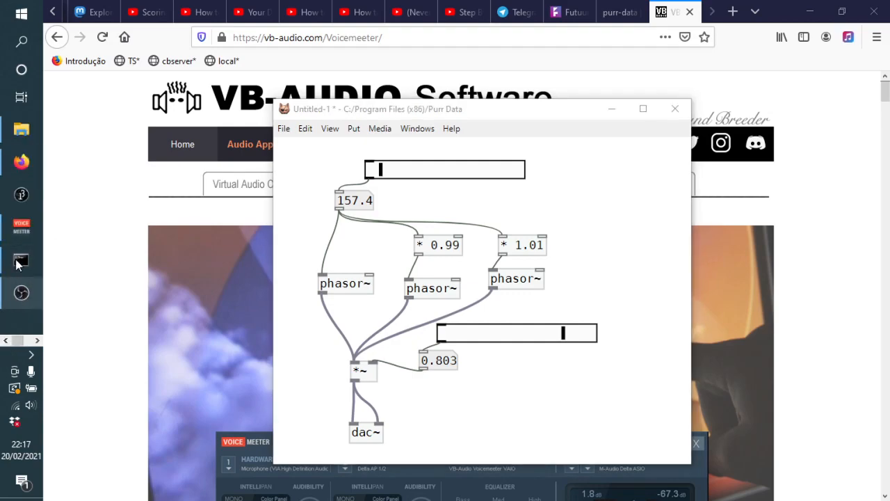
Check the levels in Voicemeeter, switch to FL Studio and open its mixer.
{"action": "left_click", "coordinate": [21, 226]}
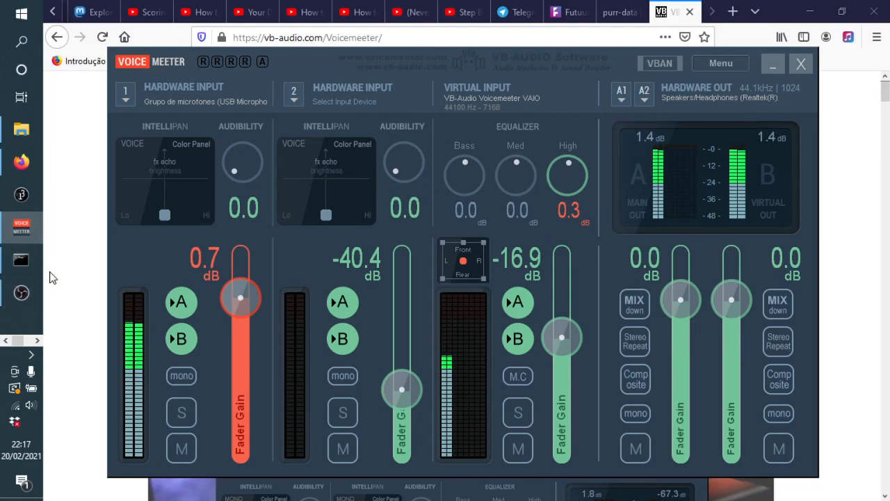
{"action": "left_click", "coordinate": [37, 340]}
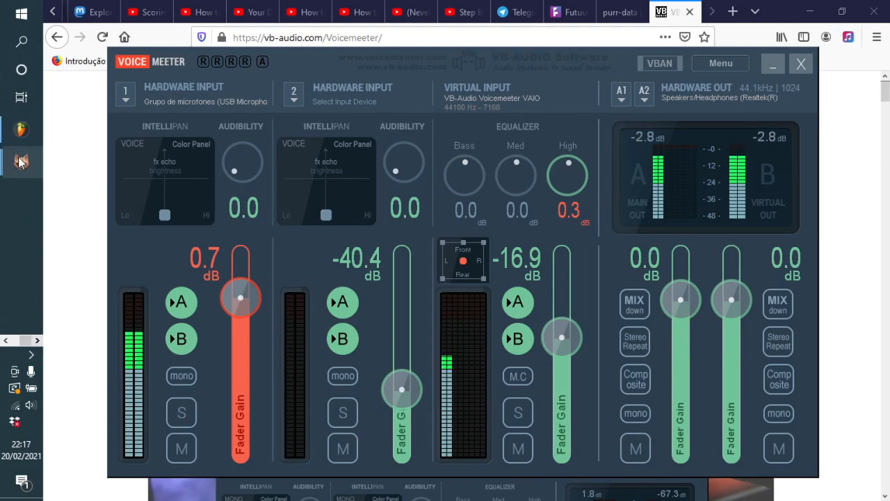
{"action": "left_click", "coordinate": [19, 141]}
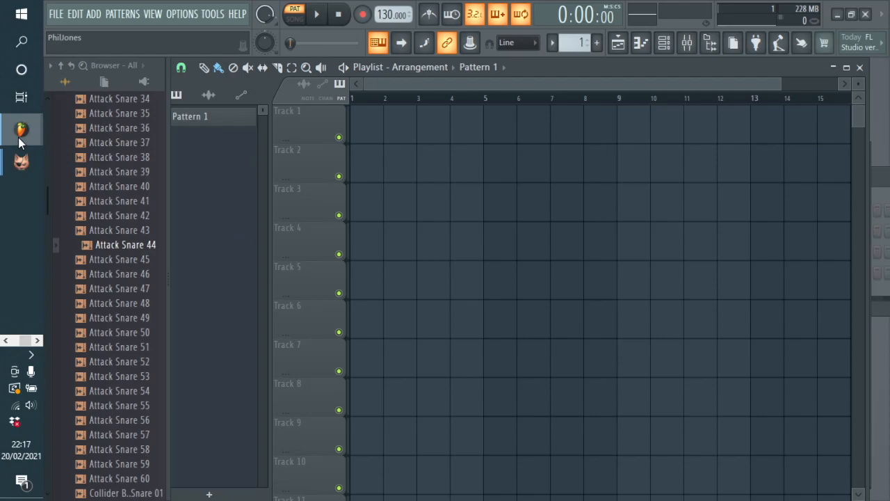
{"action": "left_click", "coordinate": [692, 43]}
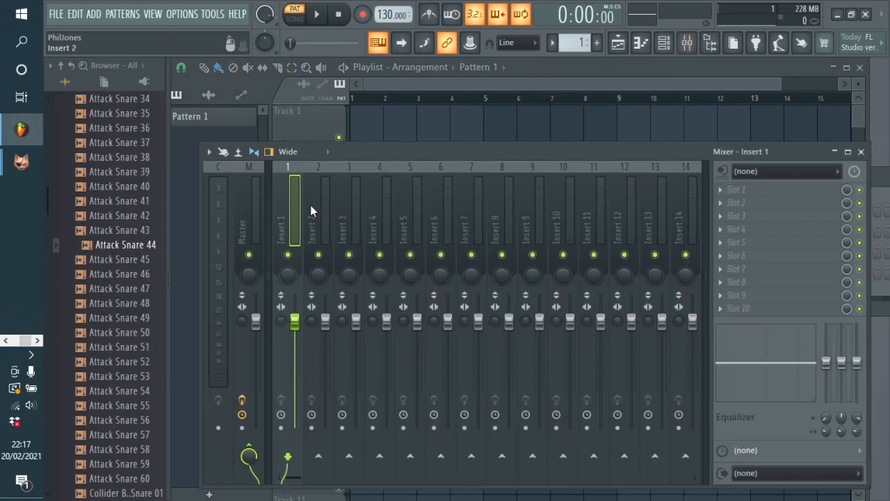
Try the stereo input In 1 - In 2 on mixer Insert 1, then reset its input to (none).
{"action": "left_click", "coordinate": [759, 169]}
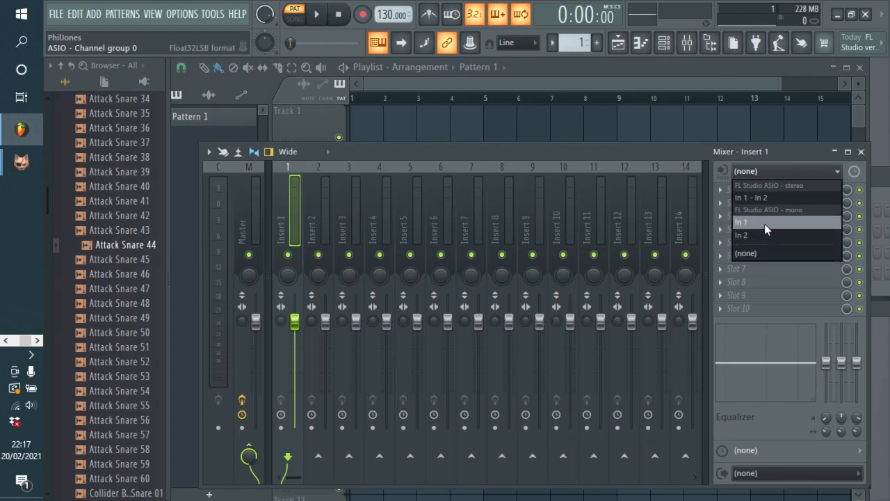
{"action": "left_click", "coordinate": [765, 199]}
{"action": "left_click_drag", "start_coordinate": [496, 149], "coordinate": [526, 126]}
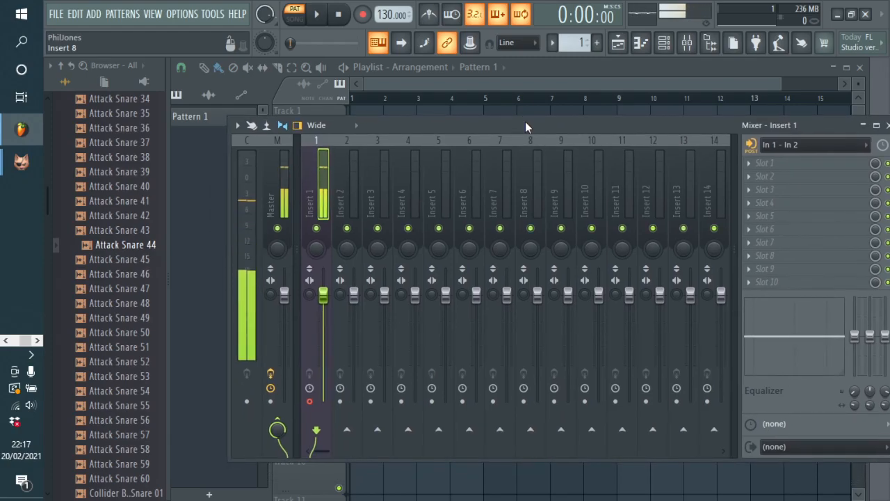
{"action": "left_click", "coordinate": [794, 144]}
{"action": "left_click", "coordinate": [793, 227]}
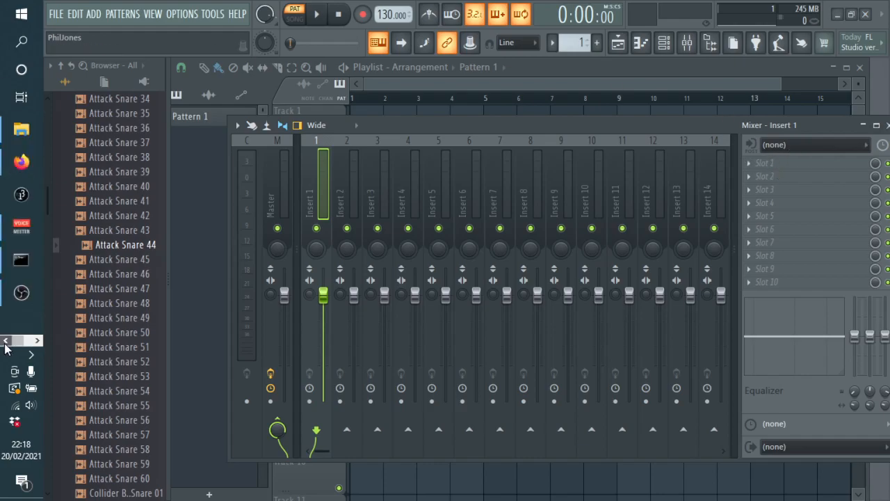
Review the Voicemeeter routing and the Purr Data patch that feeds it.
{"action": "left_click", "coordinate": [20, 227]}
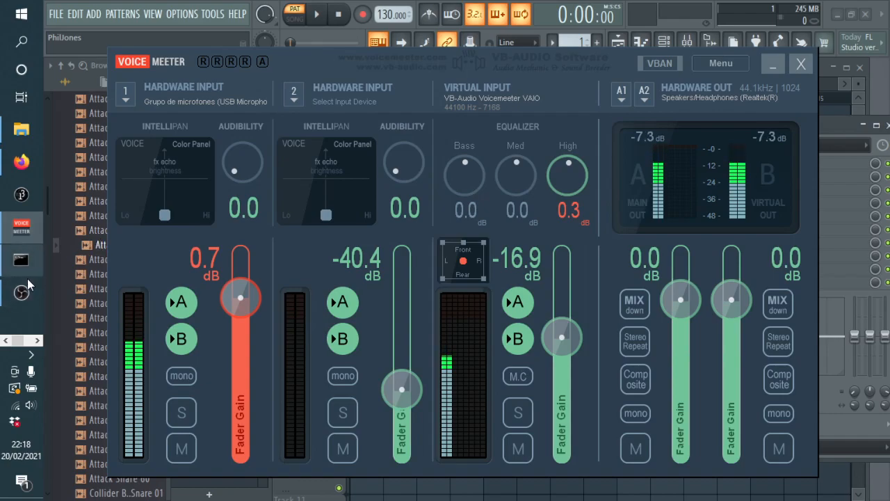
{"action": "left_click", "coordinate": [38, 341]}
{"action": "mouse_move", "coordinate": [20, 161]}
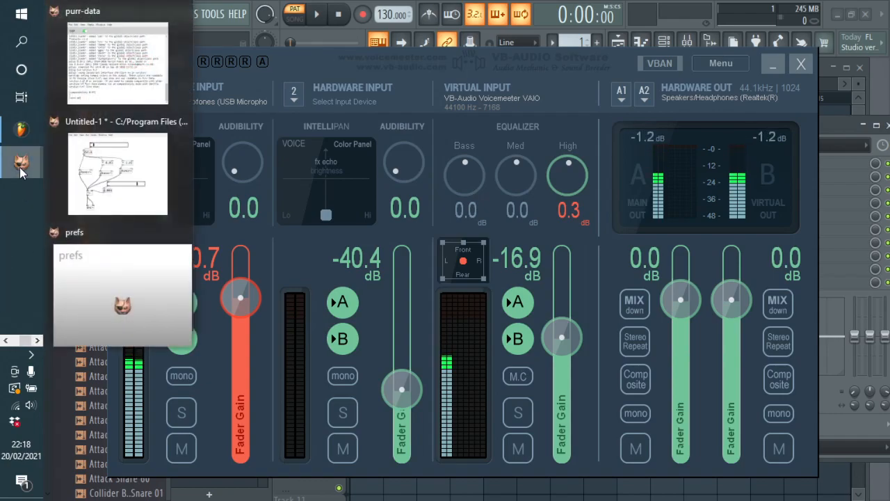
{"action": "left_click", "coordinate": [137, 179]}
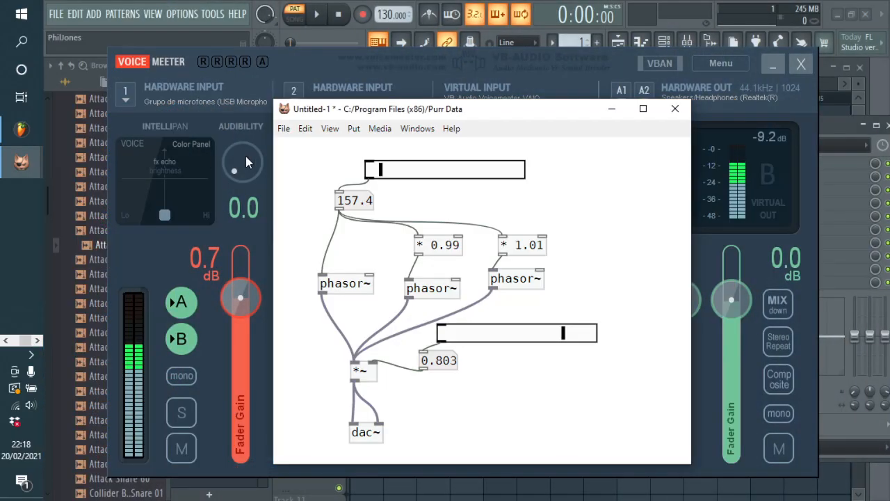
Return to FL Studio and load Edison into Slot 2 of mixer Insert 1.
{"action": "left_click", "coordinate": [23, 136]}
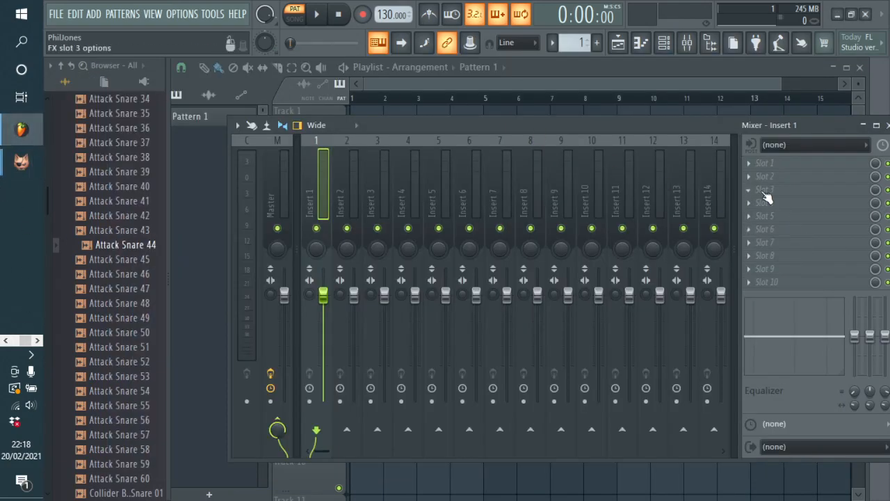
{"action": "left_click", "coordinate": [754, 175]}
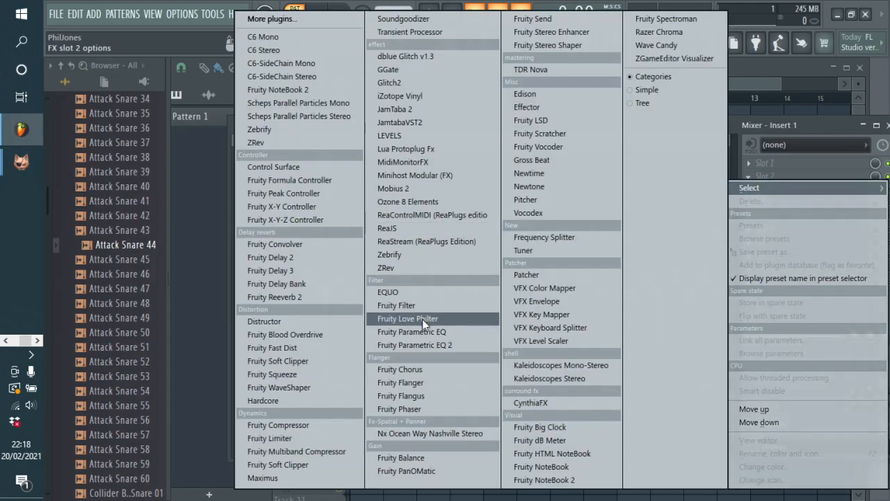
{"action": "left_click", "coordinate": [548, 93]}
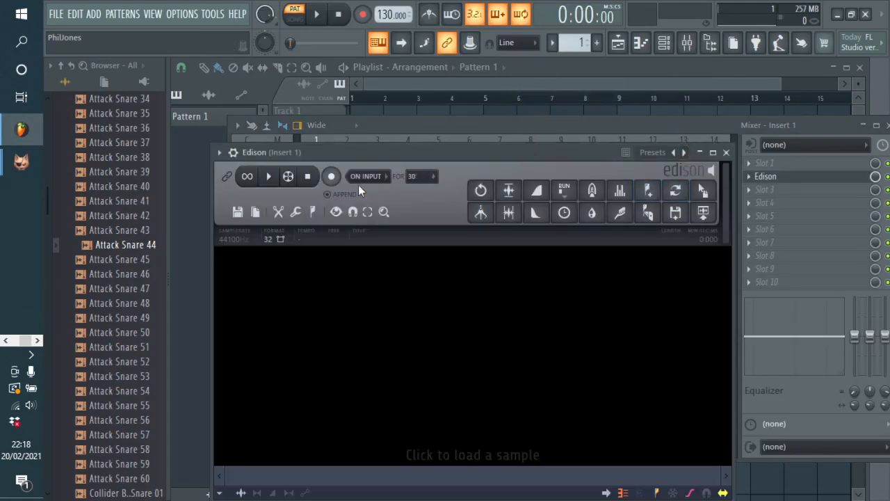
Set Insert 1's input to In 1 - In 2 and start recording in Edison.
{"action": "left_click", "coordinate": [783, 145]}
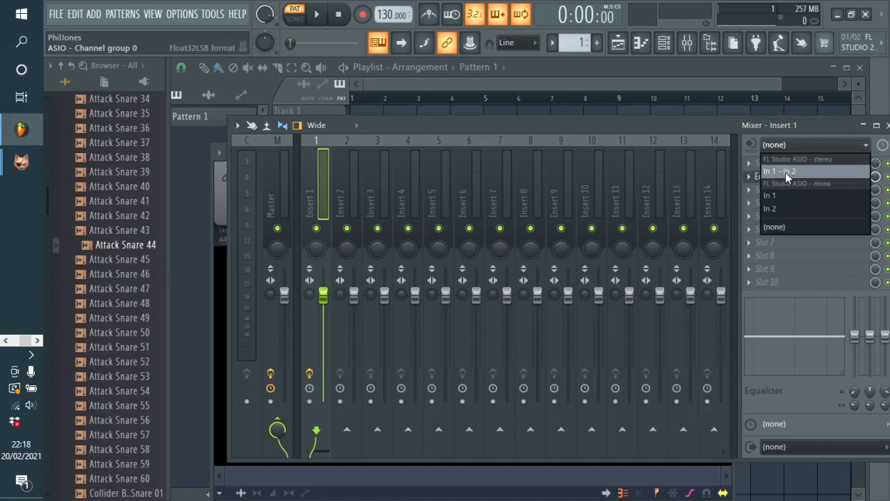
{"action": "left_click", "coordinate": [785, 171]}
{"action": "left_click", "coordinate": [790, 178]}
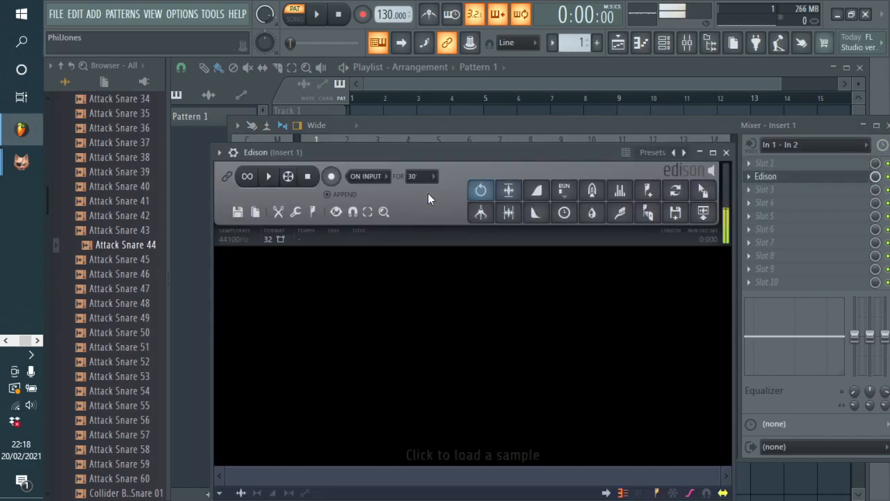
{"action": "left_click", "coordinate": [331, 177]}
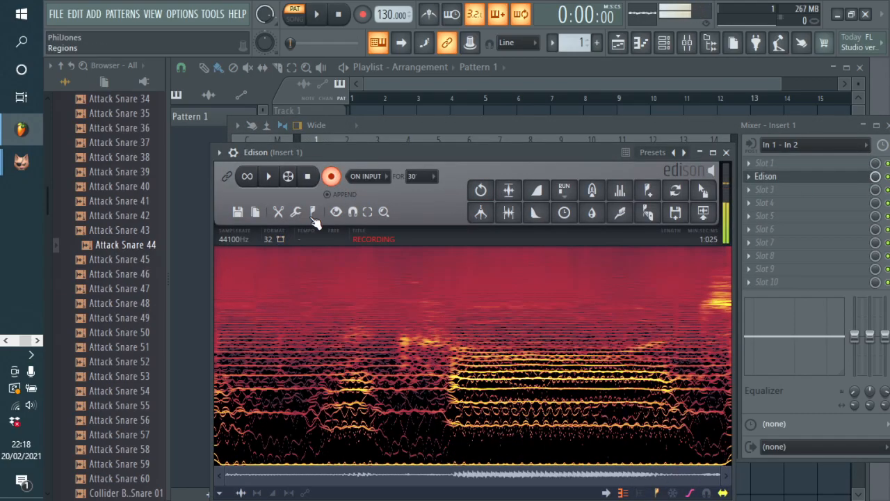
Switch to the Purr Data patch and sweep its frequency slider, ending at about 23.62.
{"action": "mouse_move", "coordinate": [22, 161]}
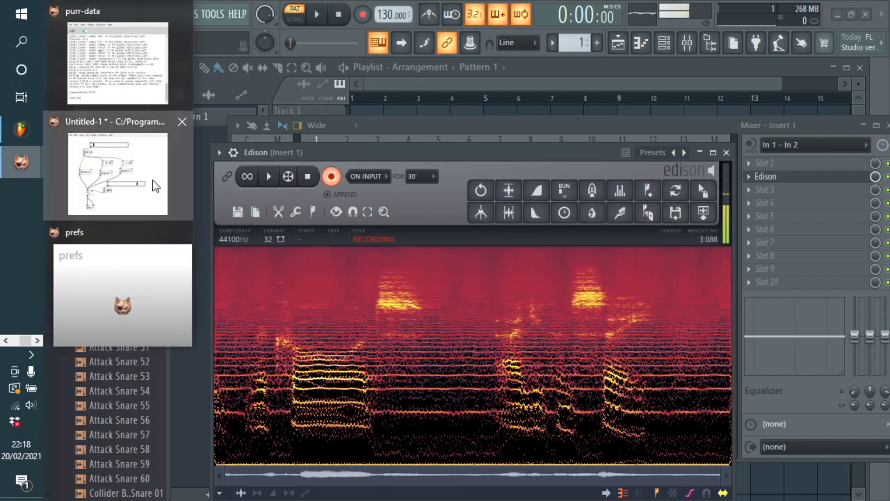
{"action": "left_click", "coordinate": [151, 183]}
{"action": "mouse_move", "coordinate": [383, 171]}
{"action": "left_mouse_down"}
{"action": "mouse_move", "coordinate": [522, 175]}
{"action": "mouse_move", "coordinate": [291, 185]}
{"action": "mouse_move", "coordinate": [348, 174]}
{"action": "mouse_move", "coordinate": [511, 182]}
{"action": "mouse_move", "coordinate": [386, 169]}
{"action": "mouse_move", "coordinate": [384, 159]}
{"action": "mouse_move", "coordinate": [399, 171]}
{"action": "mouse_move", "coordinate": [518, 180]}
{"action": "mouse_move", "coordinate": [370, 173]}
{"action": "left_mouse_up"}
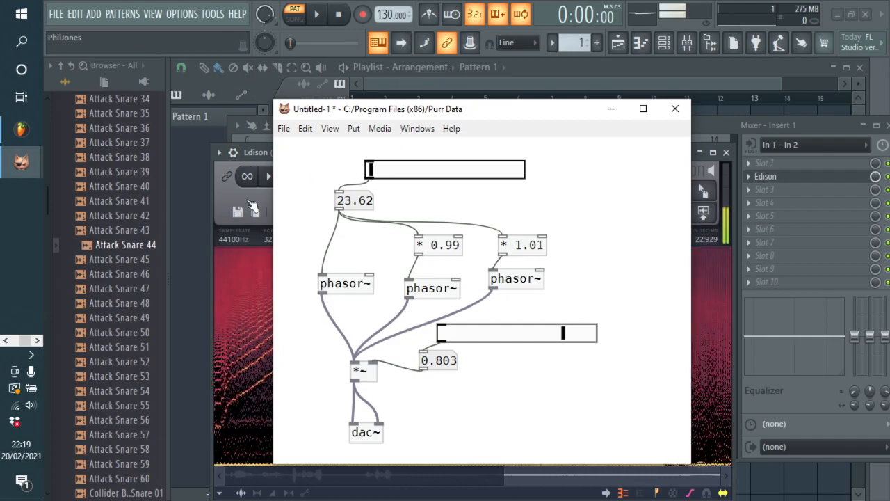
Return to FL Studio, set Insert 1's input to (none) and stop the Edison recording.
{"action": "left_click", "coordinate": [789, 145]}
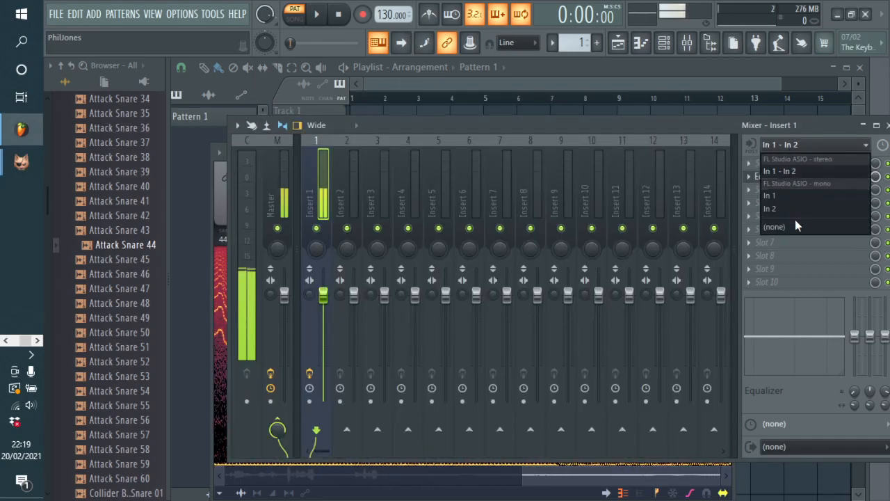
{"action": "left_click", "coordinate": [793, 226]}
{"action": "left_click", "coordinate": [792, 177]}
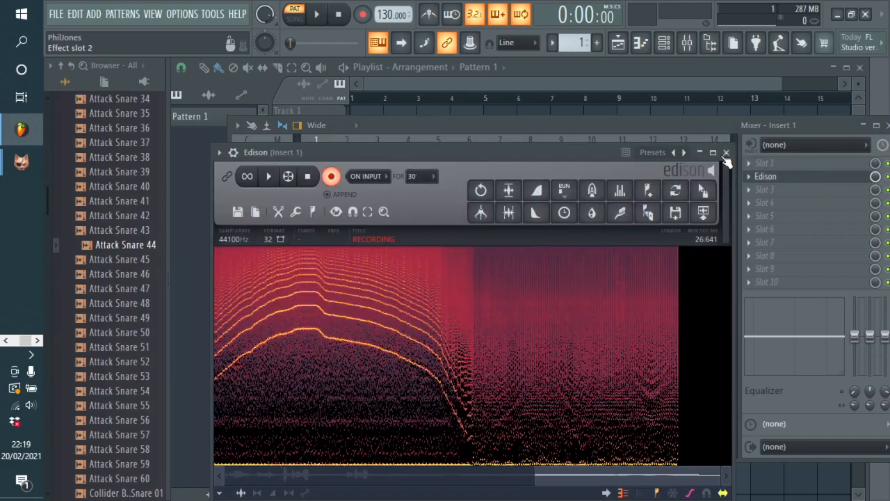
{"action": "left_click", "coordinate": [336, 180]}
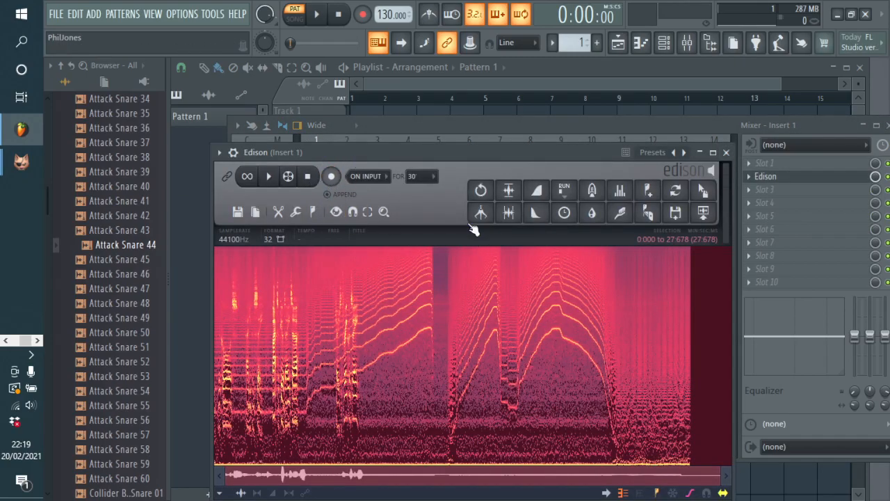
Move the Edison window up, select the rising sweep from about 12.537 to 15.103 seconds and play it back.
{"action": "left_click_drag", "start_coordinate": [449, 149], "coordinate": [460, 83]}
{"action": "left_click_drag", "start_coordinate": [741, 313], "coordinate": [122, 316]}
{"action": "left_click_drag", "start_coordinate": [461, 330], "coordinate": [508, 316]}
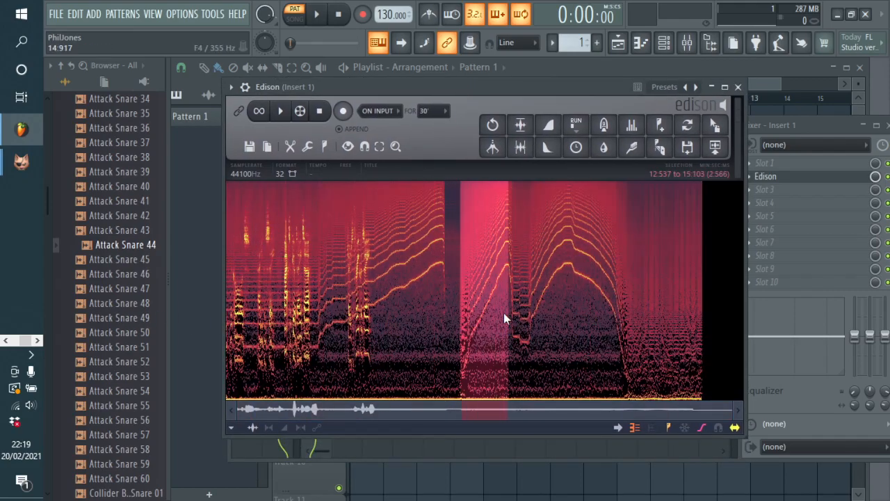
{"action": "left_click", "coordinate": [281, 113]}
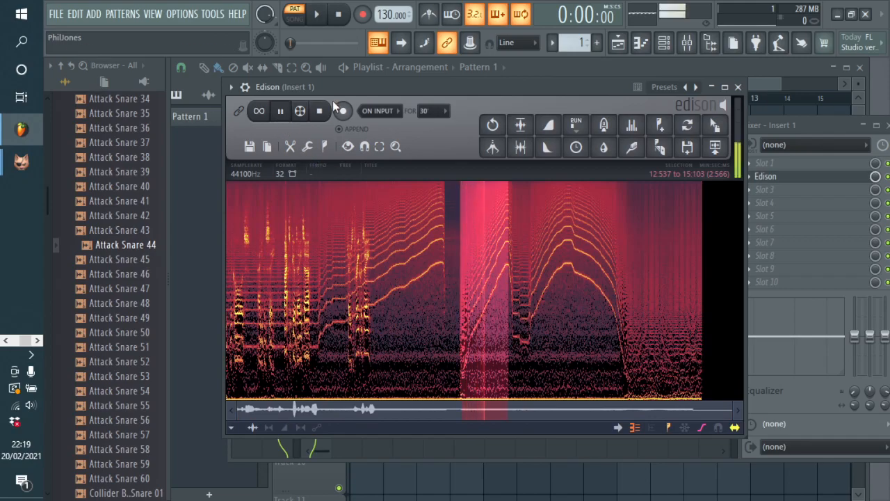
{"action": "left_click", "coordinate": [320, 113]}
Switch to Purr Data and quit it without saving the Untitled-1 patch.
{"action": "mouse_move", "coordinate": [21, 161]}
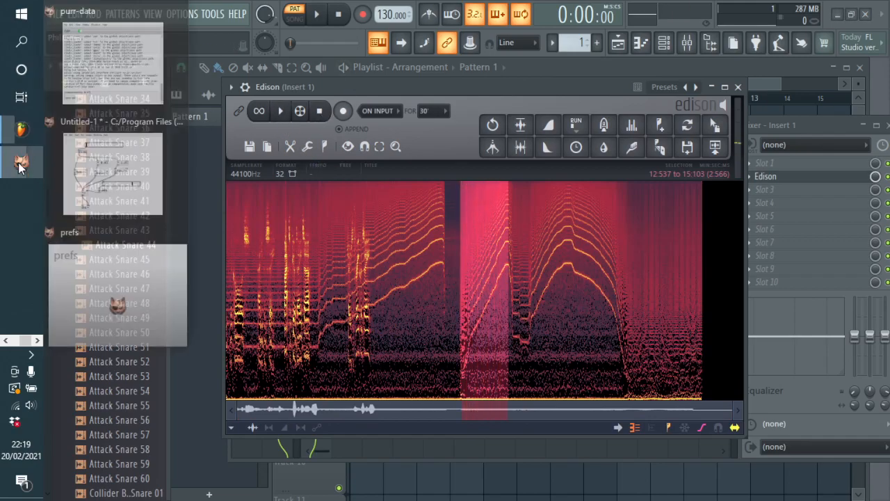
{"action": "left_click", "coordinate": [149, 174]}
{"action": "left_click", "coordinate": [284, 129]}
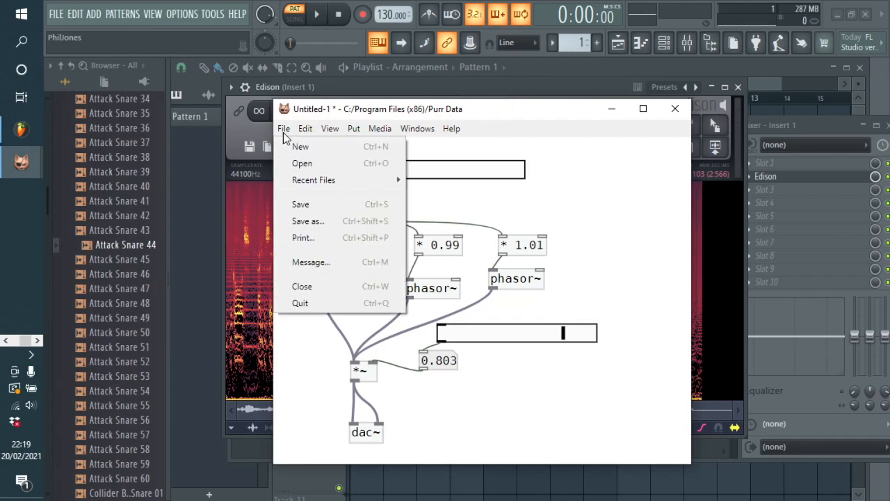
{"action": "left_click", "coordinate": [306, 303]}
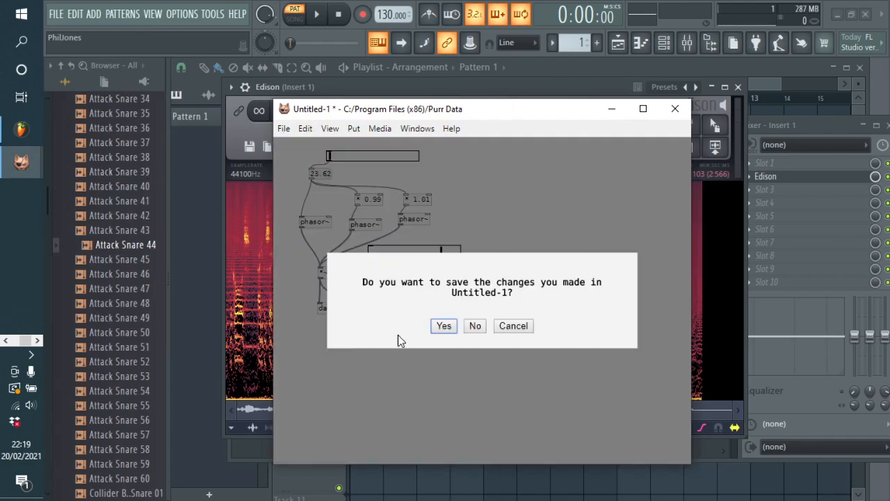
{"action": "left_click", "coordinate": [475, 325]}
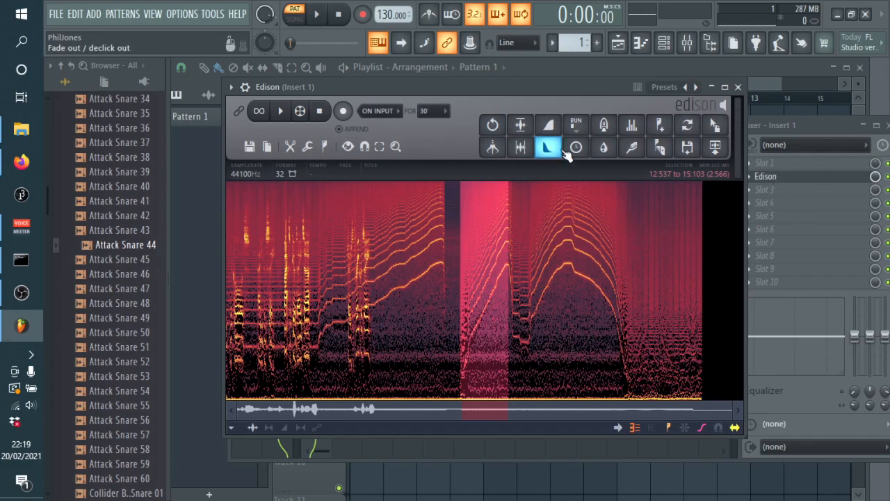
Adjust the Edison selection to about 12.760 to 15.847 seconds and play it back.
{"action": "left_click_drag", "start_coordinate": [462, 297], "coordinate": [465, 281]}
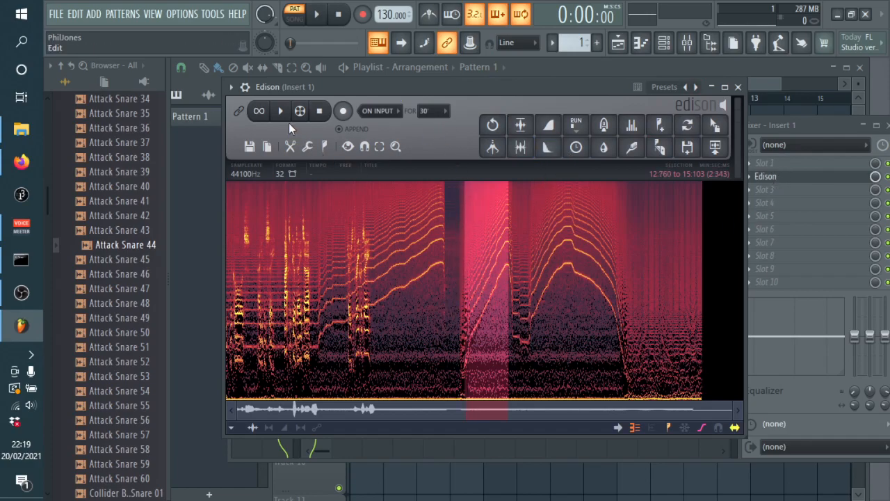
{"action": "key", "text": "space"}
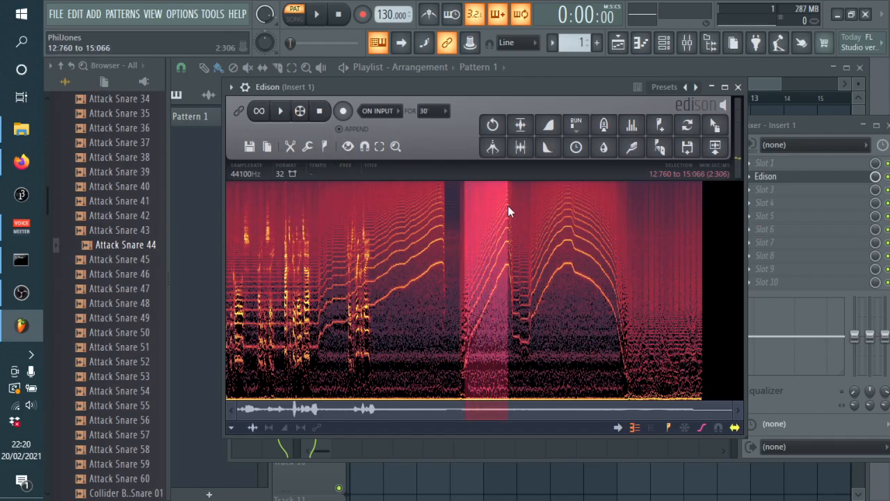
{"action": "left_click_drag", "start_coordinate": [509, 211], "coordinate": [523, 209]}
{"action": "left_click", "coordinate": [280, 111]}
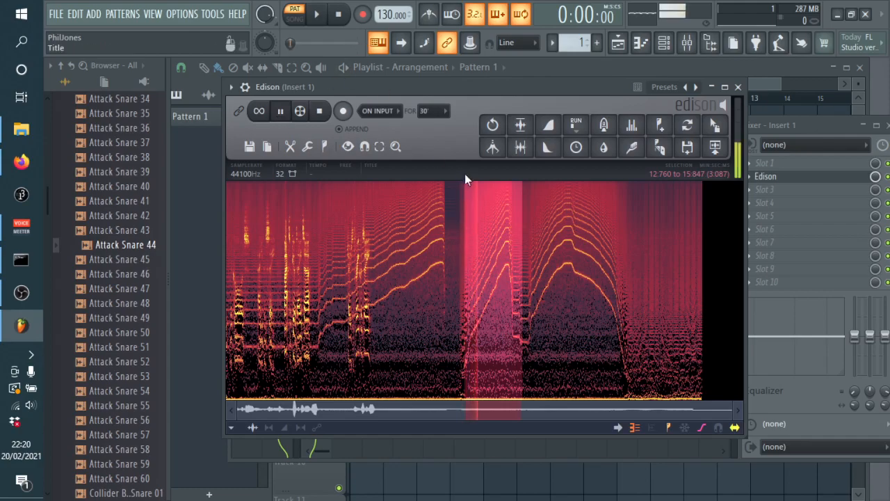
Move the Edison window down and place its selected audio on Track 1 of the playlist at bar 1.
{"action": "left_click_drag", "start_coordinate": [494, 86], "coordinate": [517, 239]}
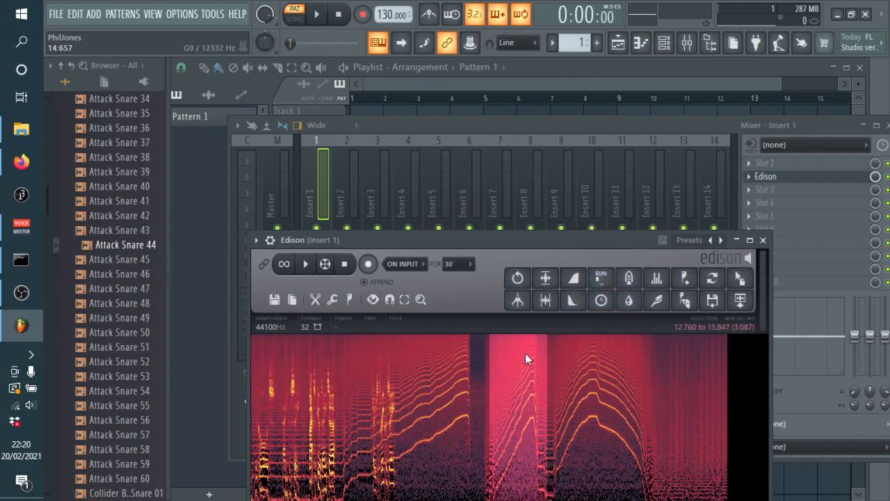
{"action": "left_click_drag", "start_coordinate": [740, 278], "coordinate": [529, 165]}
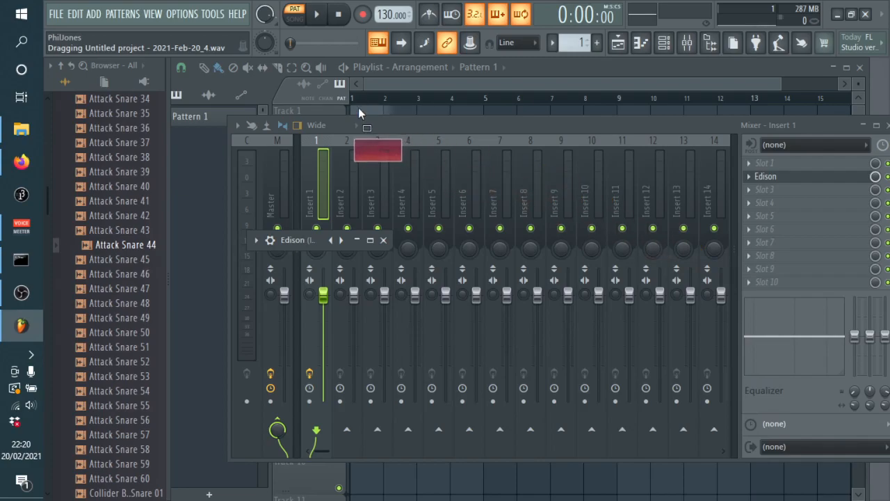
{"action": "left_click_drag", "start_coordinate": [359, 108], "coordinate": [359, 110]}
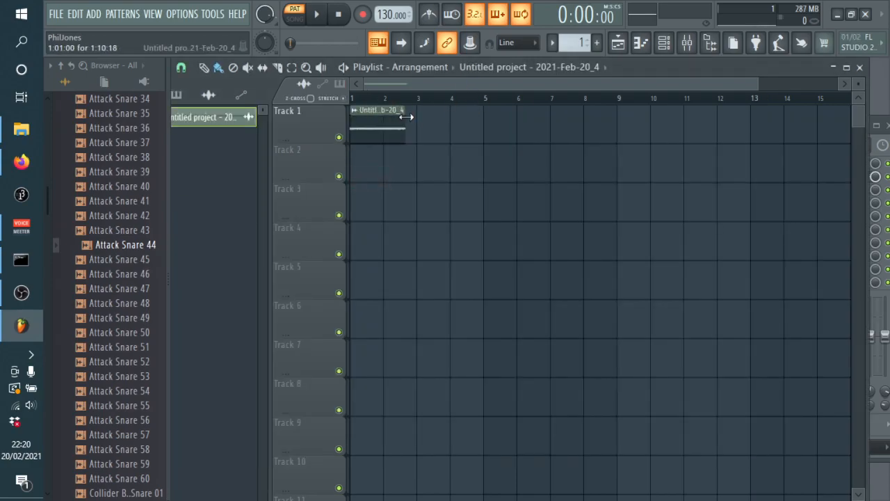
Normalize the Track 1 audio clip and stretch it to two bars, checking it with song-mode playback.
{"action": "double_click", "coordinate": [393, 135]}
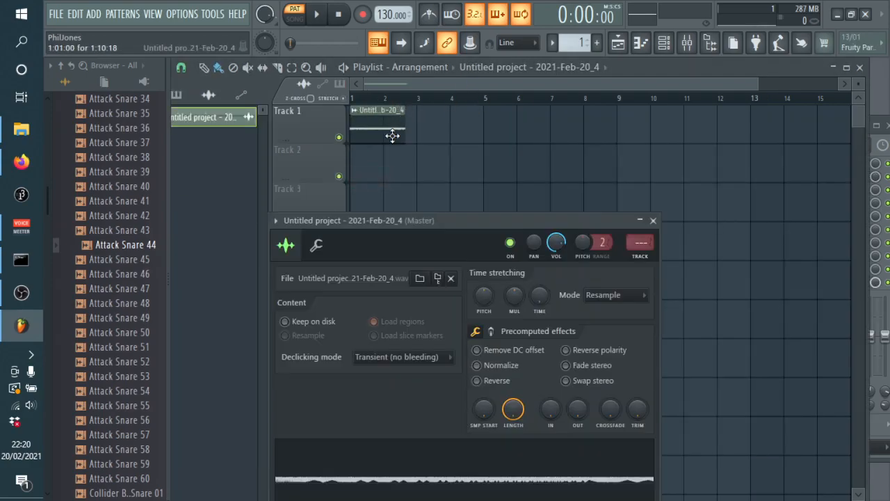
{"action": "left_click", "coordinate": [477, 365]}
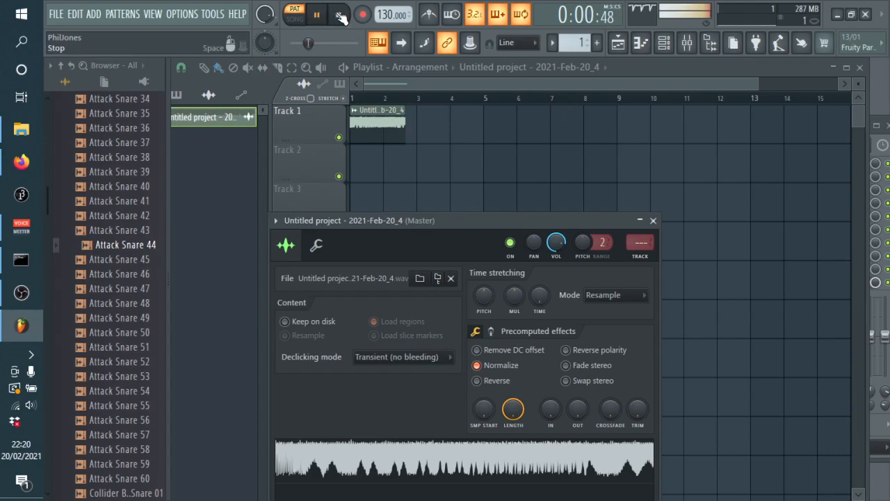
{"action": "left_click", "coordinate": [403, 121]}
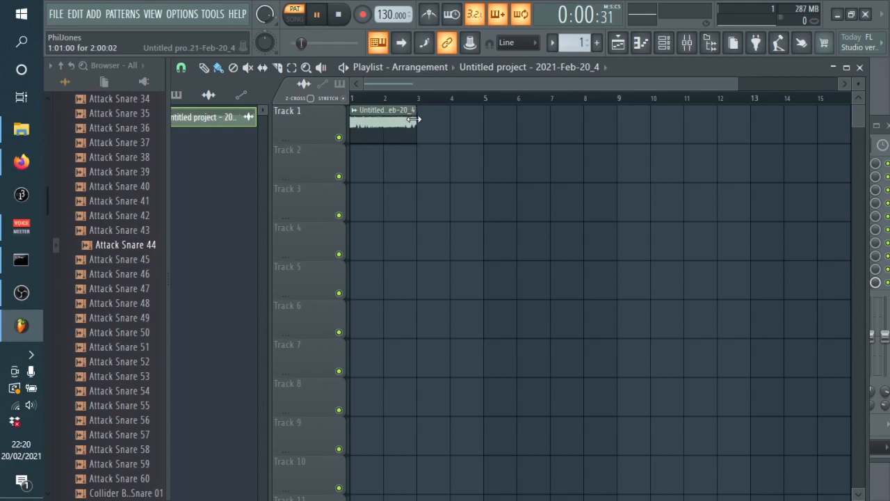
{"action": "left_click", "coordinate": [303, 18]}
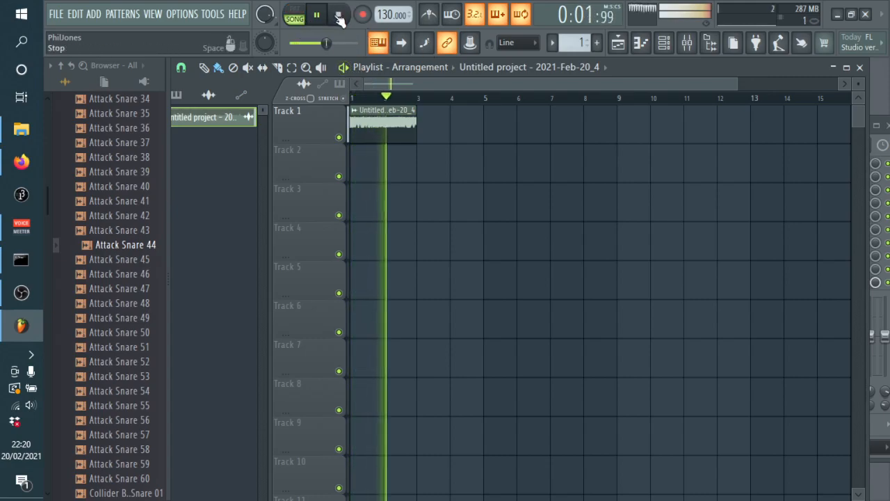
{"action": "left_click", "coordinate": [339, 19]}
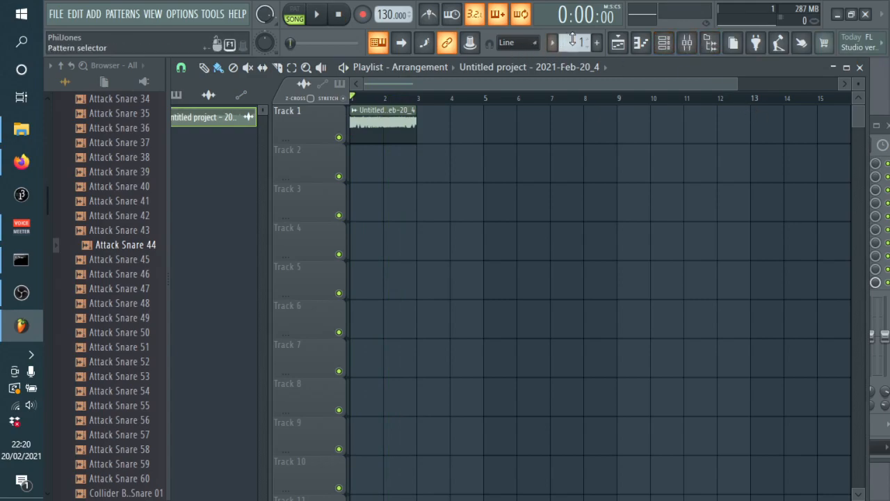
Route the recorded sample's channel to mixer track 5 and load Fruity Parametric EQ 2 in effect slot 2.
{"action": "key", "text": "F6"}
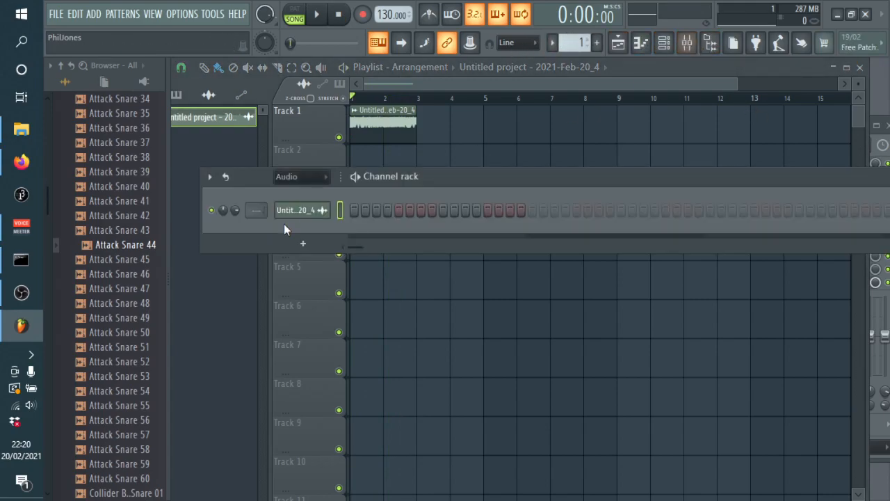
{"action": "left_click", "coordinate": [299, 210]}
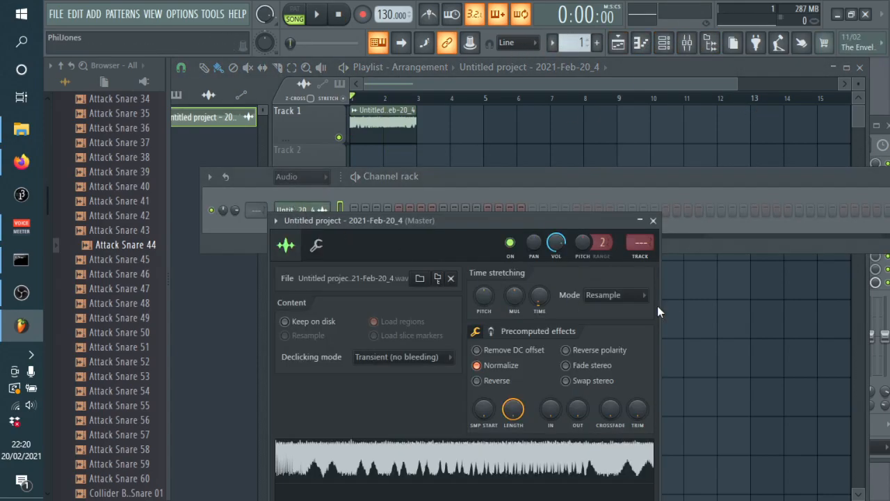
{"action": "left_click", "coordinate": [645, 259]}
{"action": "left_click", "coordinate": [765, 176]}
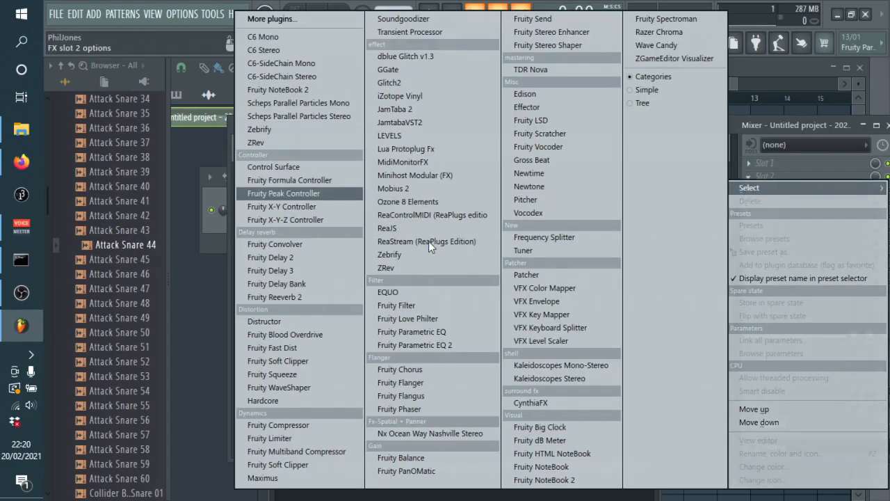
{"action": "left_click", "coordinate": [437, 346]}
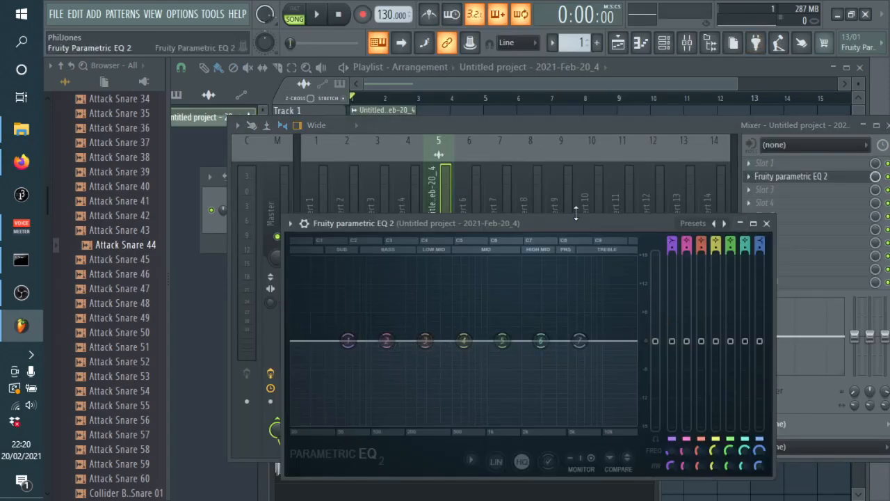
{"action": "left_click_drag", "start_coordinate": [555, 227], "coordinate": [527, 165]}
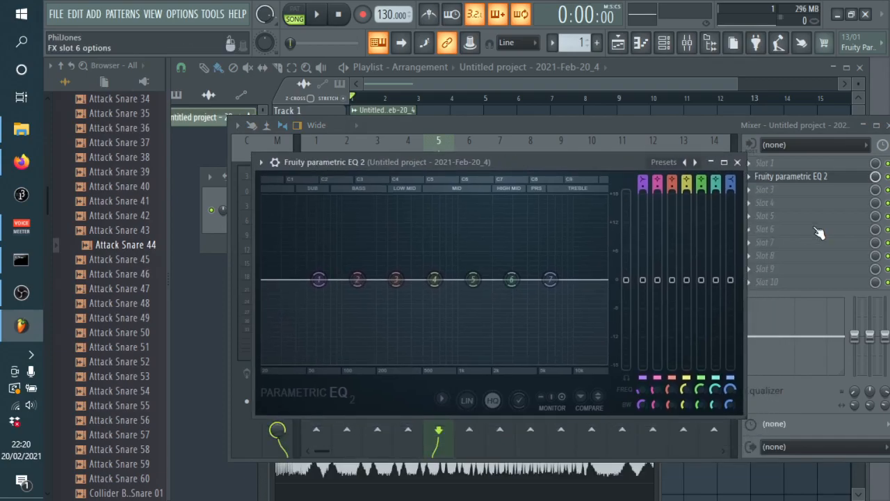
{"action": "left_click", "coordinate": [752, 189]}
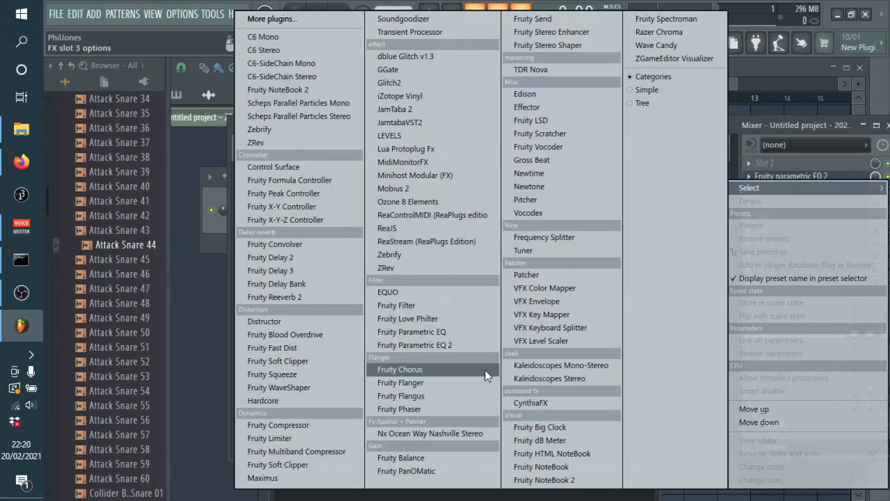
{"action": "left_click", "coordinate": [460, 366]}
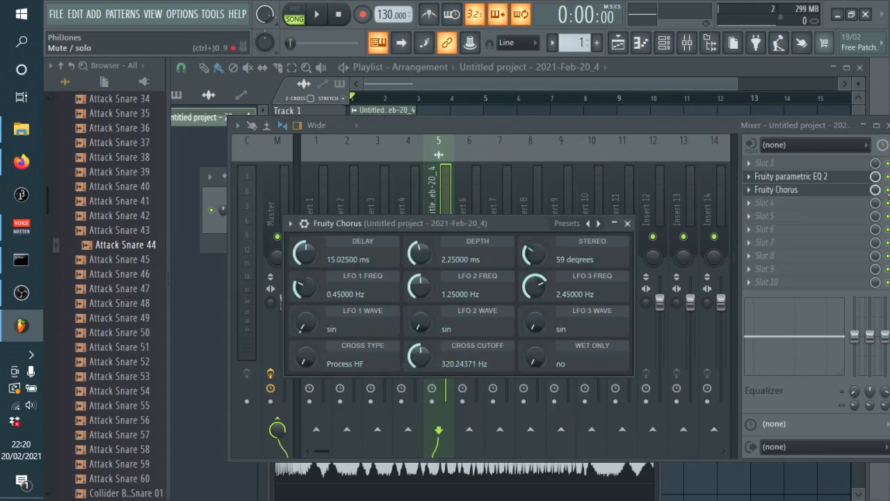
{"action": "right_click", "coordinate": [759, 192]}
{"action": "left_click", "coordinate": [758, 185]}
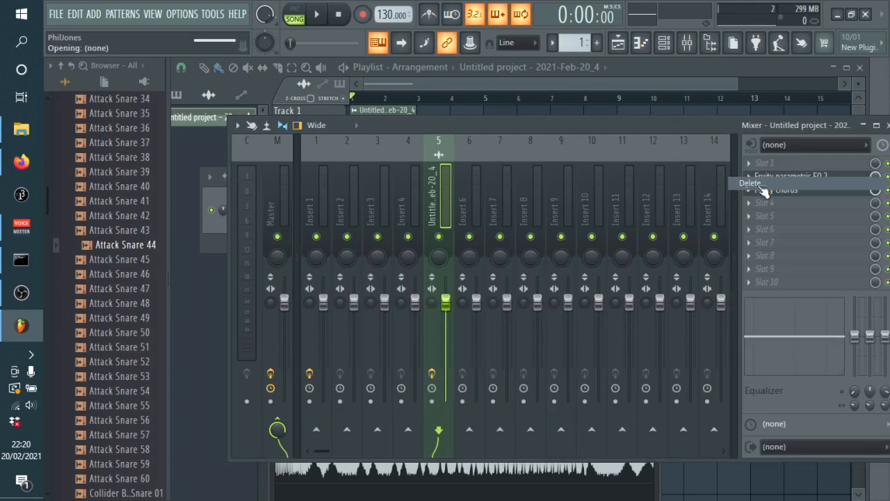
{"action": "left_click", "coordinate": [747, 192]}
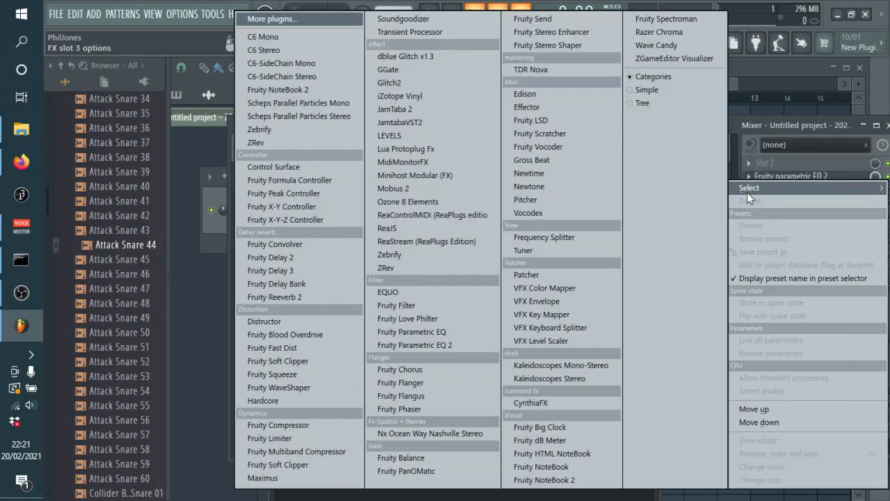
{"action": "left_click", "coordinate": [846, 128]}
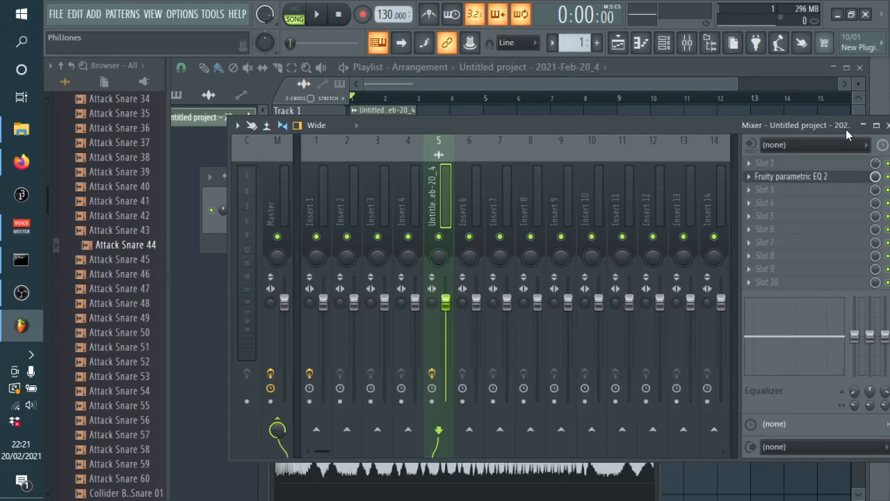
During playback, lower the EQ's band 1 to about -14 dB, band 2 to about -5 dB and band 7 to about -3 dB.
{"action": "left_click", "coordinate": [317, 14]}
{"action": "left_click", "coordinate": [799, 177]}
{"action": "left_click_drag", "start_coordinate": [549, 279], "coordinate": [560, 296]}
{"action": "left_click_drag", "start_coordinate": [318, 279], "coordinate": [337, 344]}
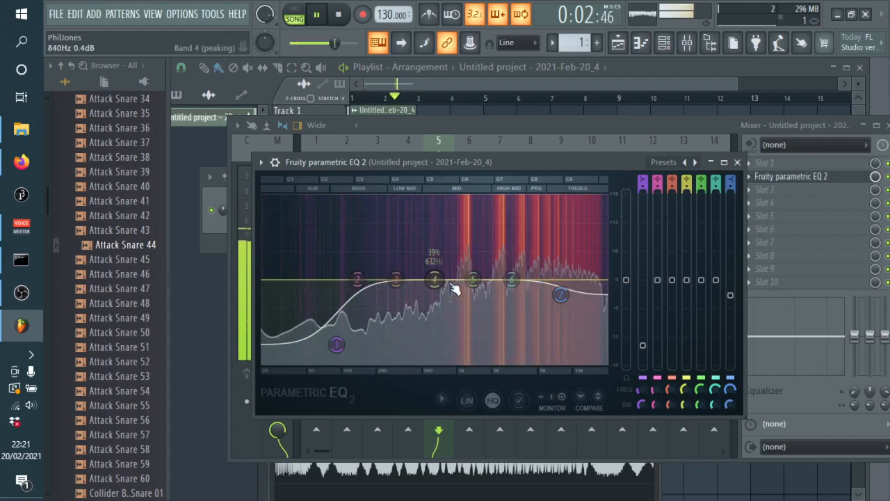
{"action": "left_click", "coordinate": [349, 23]}
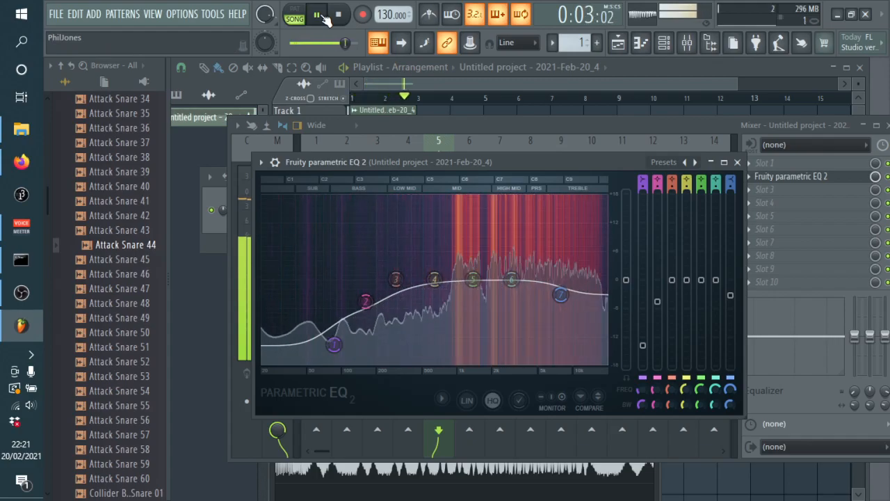
{"action": "left_click", "coordinate": [338, 14]}
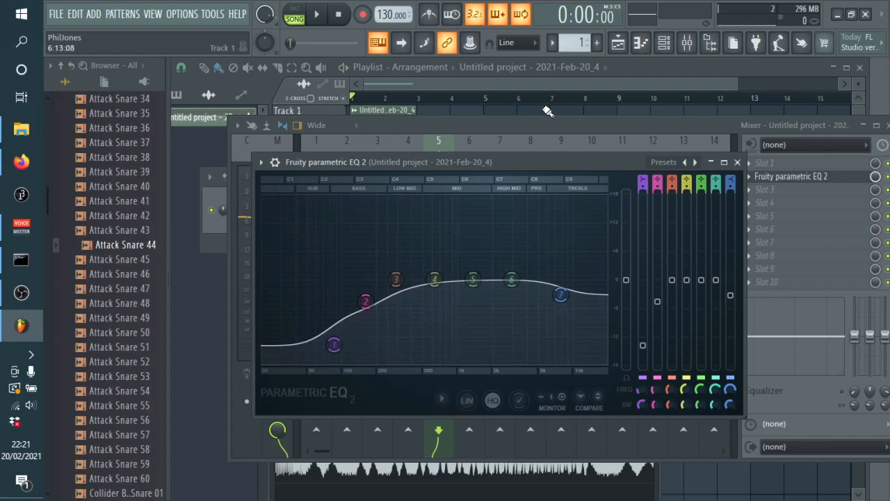
Bring the playlist forward, set the project tempo to 110 BPM and start song playback.
{"action": "left_click", "coordinate": [474, 87]}
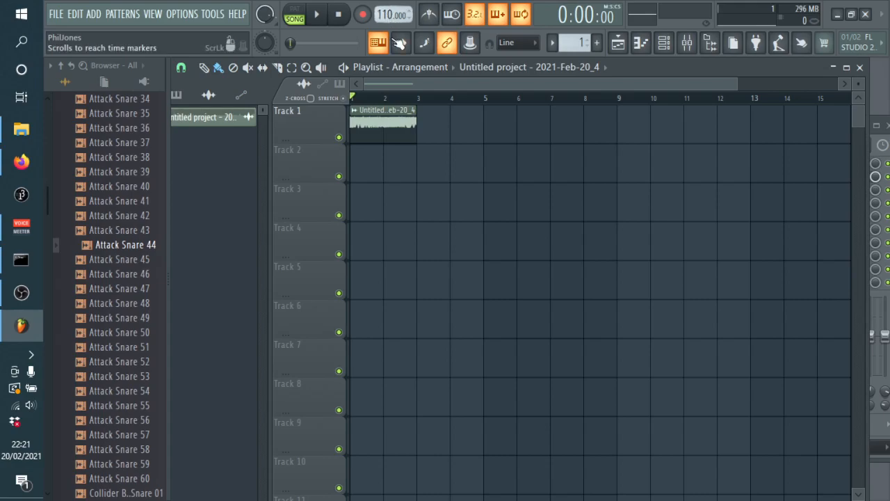
{"action": "left_click", "coordinate": [330, 14]}
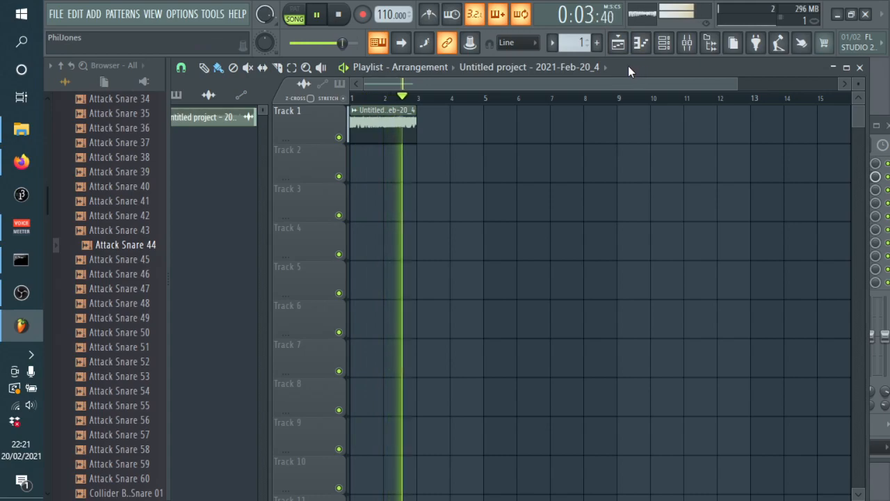
{"action": "left_click", "coordinate": [664, 43]}
{"action": "left_click", "coordinate": [292, 178]}
{"action": "left_click", "coordinate": [298, 196]}
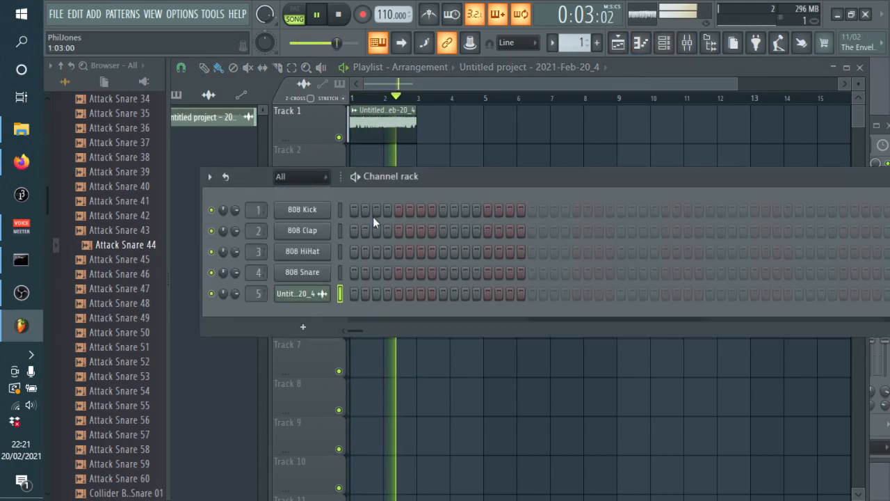
{"action": "left_click_drag", "start_coordinate": [125, 274], "coordinate": [185, 265]}
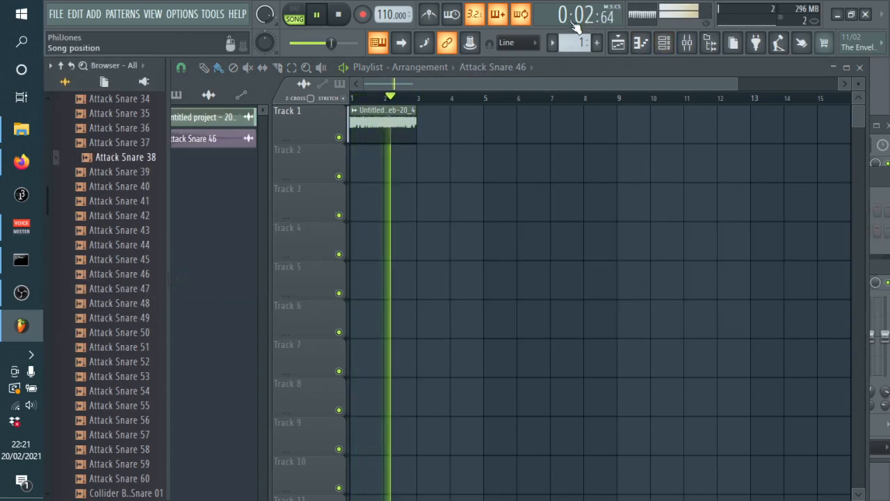
{"action": "left_click", "coordinate": [664, 44]}
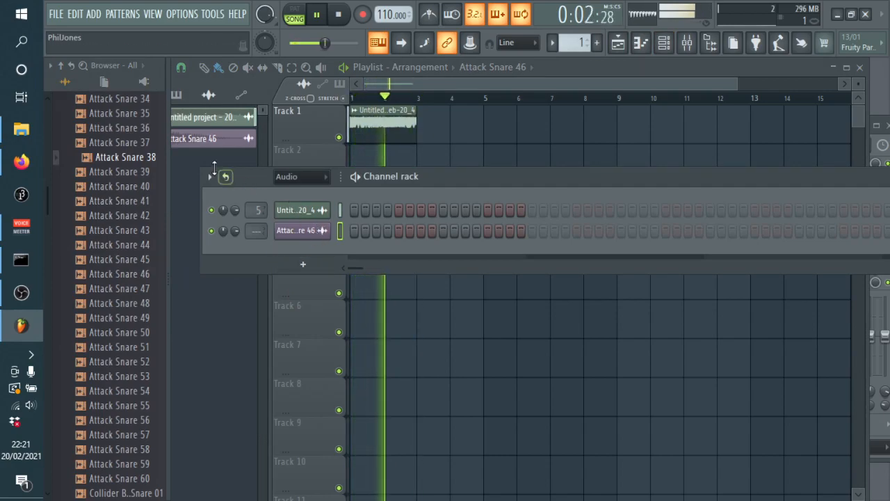
{"action": "right_click", "coordinate": [208, 142]}
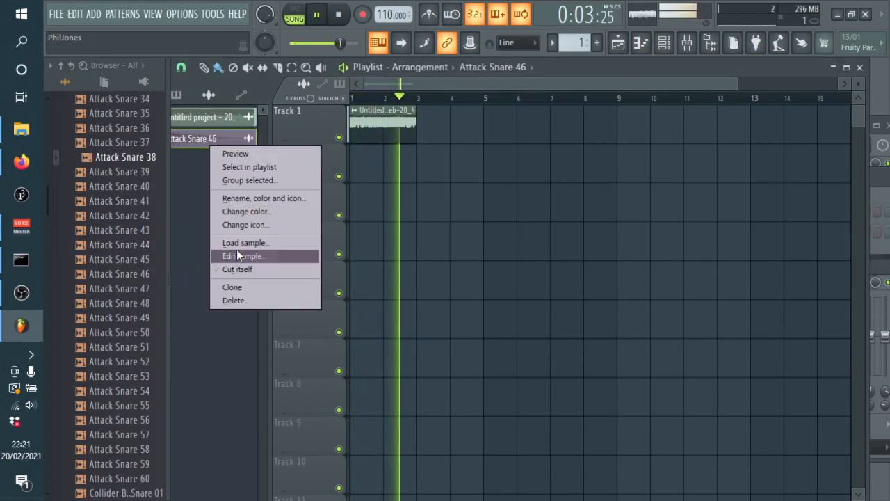
{"action": "left_click", "coordinate": [246, 305]}
{"action": "left_click", "coordinate": [544, 295]}
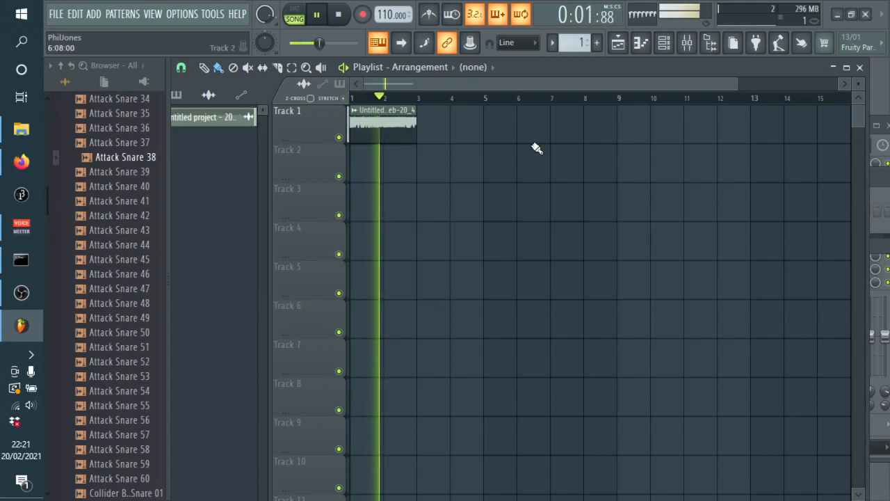
Collapse the Snares folder in the browser, expand Kicks and audition Attack Kick 07.
{"action": "scroll", "coordinate": [85, 203], "scroll_direction": "up", "scroll_amount": 15}
{"action": "scroll", "coordinate": [86, 203], "scroll_direction": "down", "scroll_amount": 4}
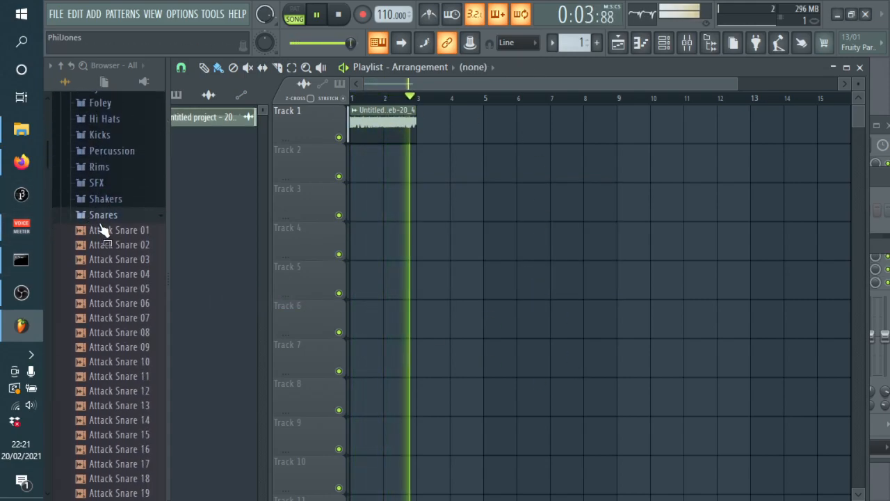
{"action": "left_click", "coordinate": [103, 215]}
{"action": "left_click", "coordinate": [108, 136]}
{"action": "left_click", "coordinate": [113, 237]}
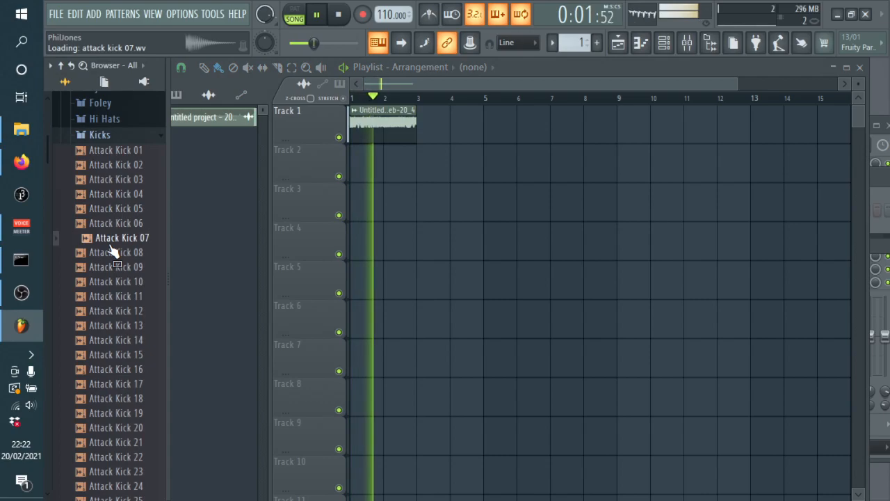
Show all channels in the channel rack and replace the 808 Kick sample with Attack Kick 05.
{"action": "left_click", "coordinate": [663, 42]}
{"action": "left_click", "coordinate": [306, 177]}
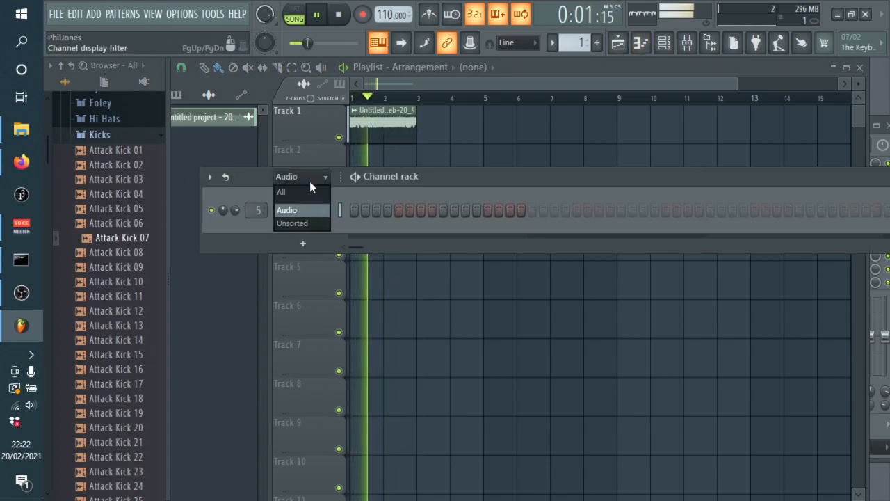
{"action": "left_click", "coordinate": [308, 193]}
{"action": "left_click_drag", "start_coordinate": [125, 209], "coordinate": [278, 209]}
Audition Attack Kick 13 and add Attack Kick 14 as a new channel below the recorded sample.
{"action": "left_click", "coordinate": [119, 327]}
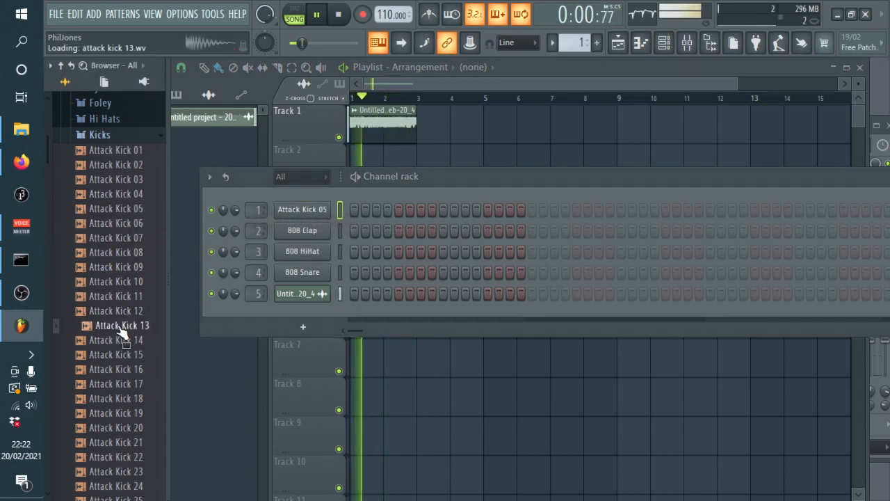
{"action": "left_click", "coordinate": [116, 341]}
{"action": "left_click_drag", "start_coordinate": [113, 354], "coordinate": [289, 311]}
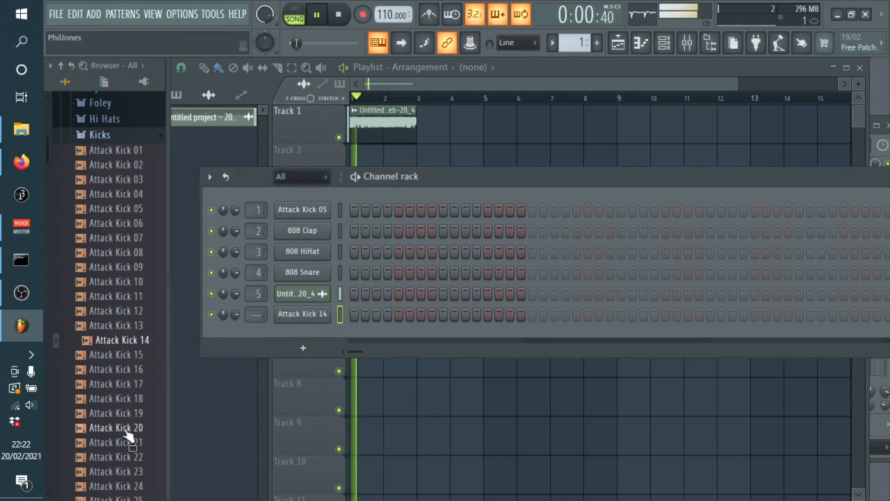
Collapse the Kicks folder in the browser, expand Shakers and audition samples such as Attack Shaker 05 and HouseGen Shaker 03.
{"action": "scroll", "coordinate": [129, 433], "scroll_direction": "down", "scroll_amount": 20}
{"action": "scroll", "coordinate": [129, 432], "scroll_direction": "down", "scroll_amount": 20}
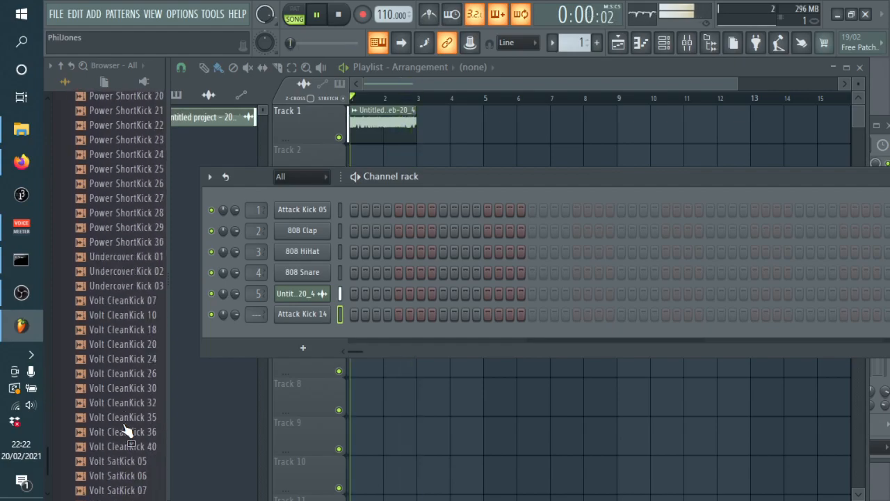
{"action": "scroll", "coordinate": [124, 427], "scroll_direction": "down", "scroll_amount": 12}
{"action": "scroll", "coordinate": [123, 424], "scroll_direction": "up", "scroll_amount": 8}
{"action": "scroll", "coordinate": [126, 414], "scroll_direction": "down", "scroll_amount": 1}
{"action": "left_click", "coordinate": [119, 406]}
{"action": "left_click", "coordinate": [121, 408]}
{"action": "left_click", "coordinate": [120, 406]}
{"action": "left_click_drag", "start_coordinate": [119, 477], "coordinate": [115, 470]}
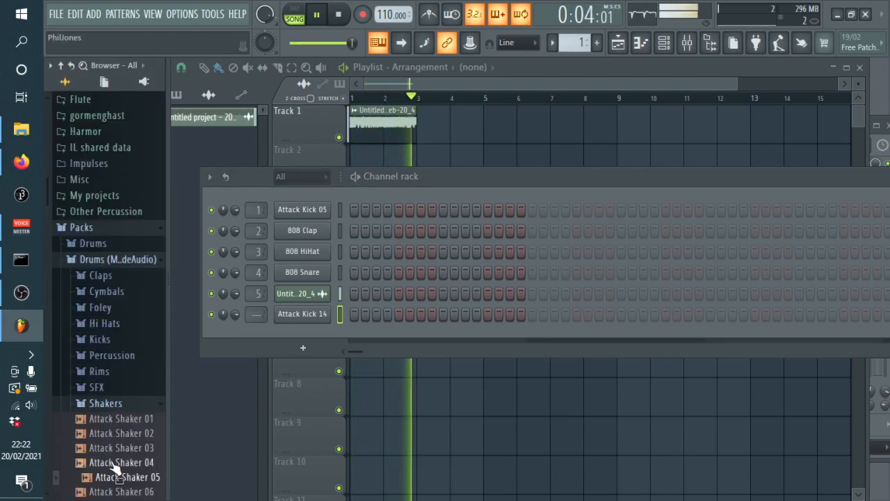
{"action": "scroll", "coordinate": [115, 431], "scroll_direction": "down", "scroll_amount": 6}
{"action": "left_click", "coordinate": [108, 372]}
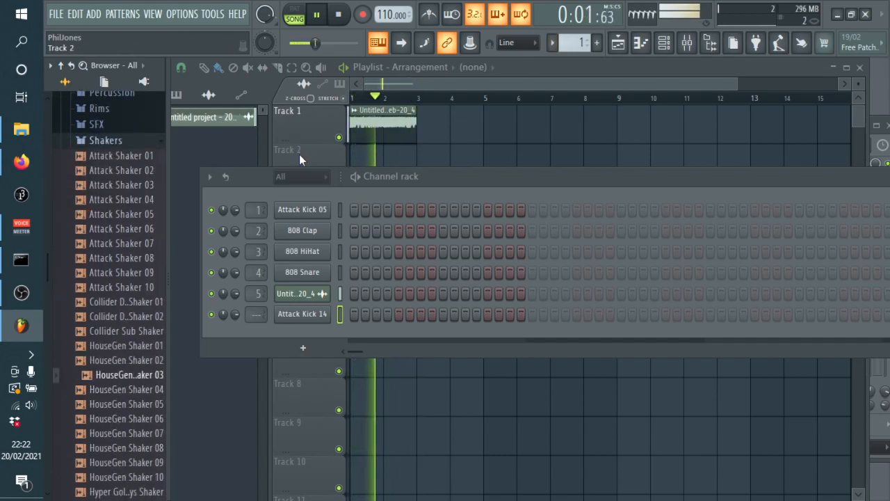
Lower the recorded sample's channel volume to 51%, and load HouseGen Shaker 06 as a new channel and Attack Shaker 08 over the 808 HiHat.
{"action": "left_click_drag", "start_coordinate": [235, 294], "coordinate": [235, 306]}
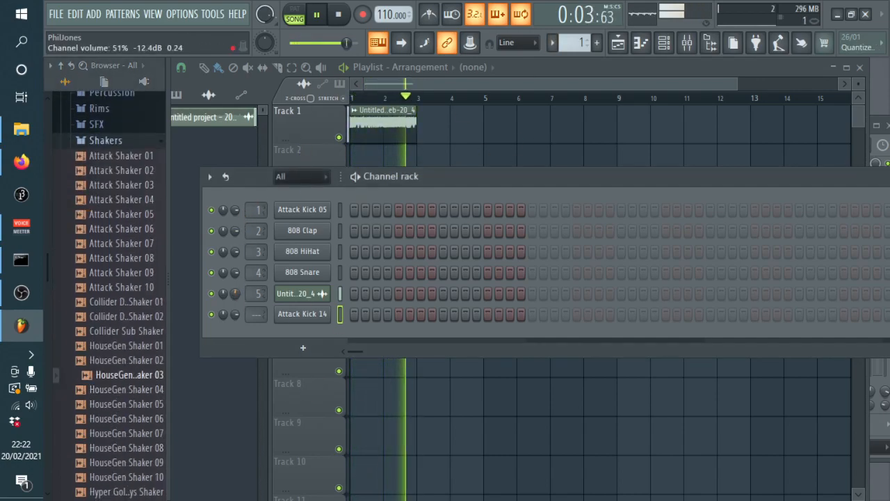
{"action": "left_click_drag", "start_coordinate": [85, 421], "coordinate": [293, 339]}
{"action": "left_click_drag", "start_coordinate": [160, 256], "coordinate": [325, 245]}
Fill the Attack Shaker 08 channel every 2 steps and place Pattern 1 across bars 1 and 2 of playlist Track 2.
{"action": "right_click", "coordinate": [315, 252]}
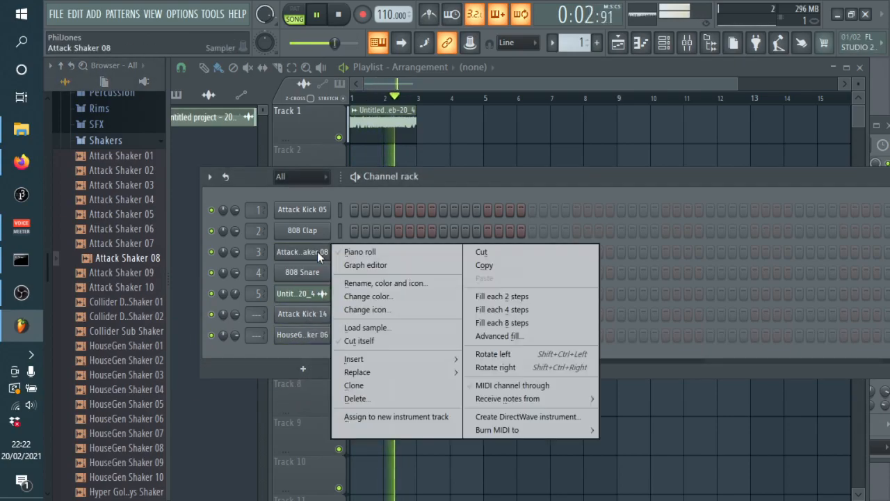
{"action": "left_click", "coordinate": [552, 299]}
{"action": "left_click", "coordinate": [349, 157]}
{"action": "left_click", "coordinate": [365, 162]}
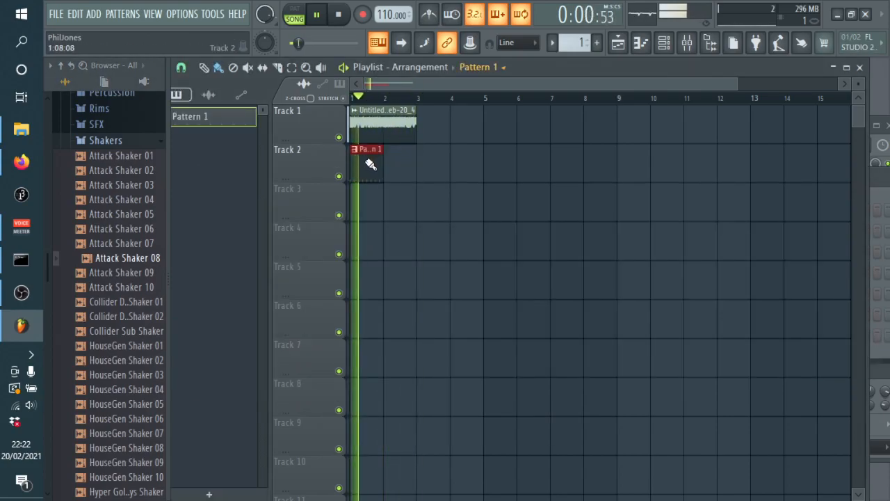
{"action": "left_click_drag", "start_coordinate": [368, 164], "coordinate": [400, 164]}
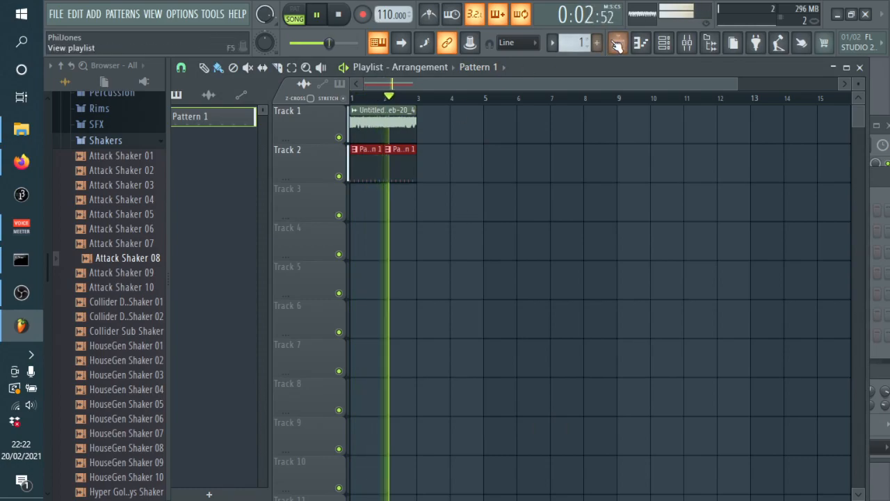
Show the channel rack again and fill the Attack Shaker 08 channel every 4 steps.
{"action": "left_click", "coordinate": [664, 43]}
{"action": "right_click", "coordinate": [310, 251]}
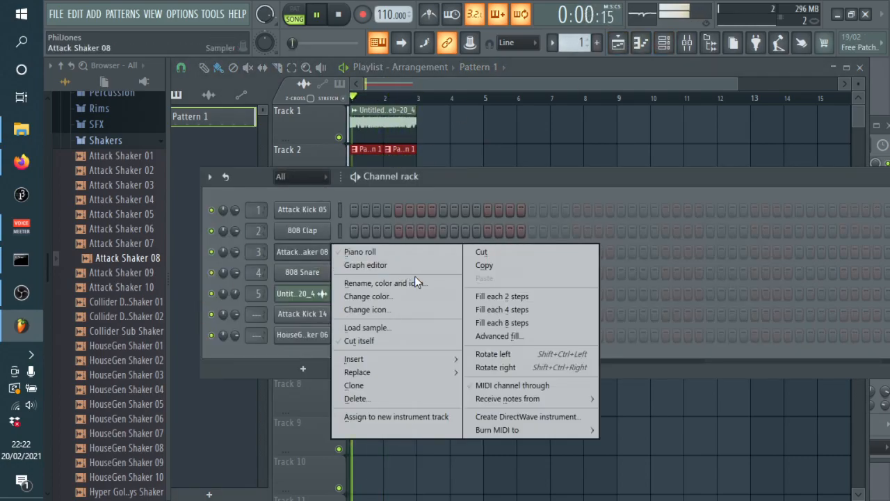
{"action": "left_click", "coordinate": [490, 309]}
Set Attack Shaker 08's fine time shift to 0:02 in its miscellaneous functions and close the channel settings.
{"action": "left_click", "coordinate": [309, 251]}
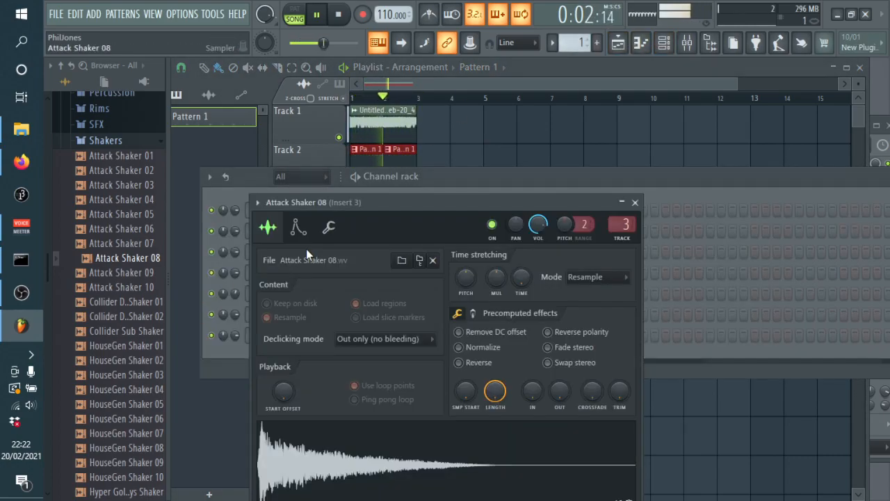
{"action": "left_click", "coordinate": [330, 229]}
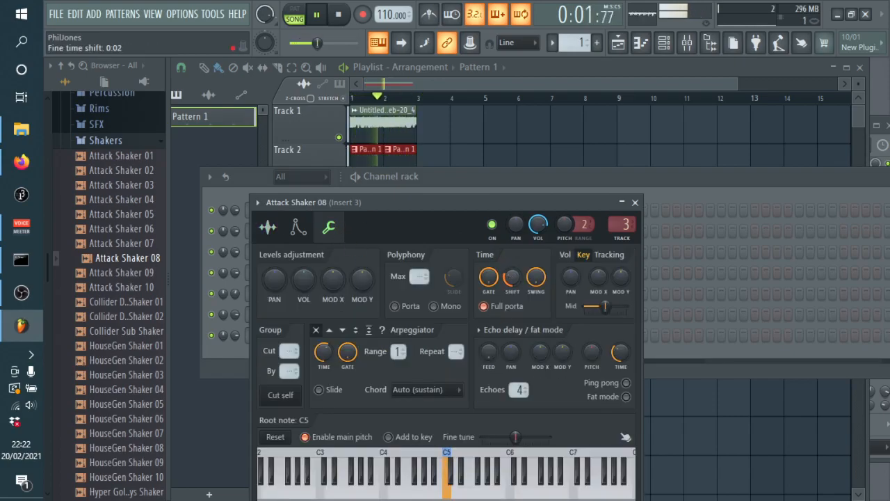
{"action": "left_click", "coordinate": [636, 203]}
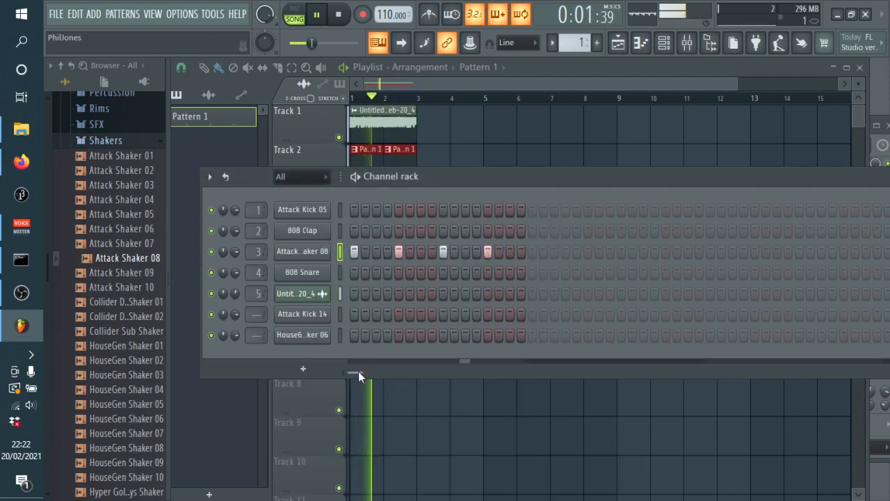
Program the Attack Kick 14 channel with hits on steps 1, 7 and 11.
{"action": "left_click", "coordinate": [355, 316]}
{"action": "left_click", "coordinate": [466, 314]}
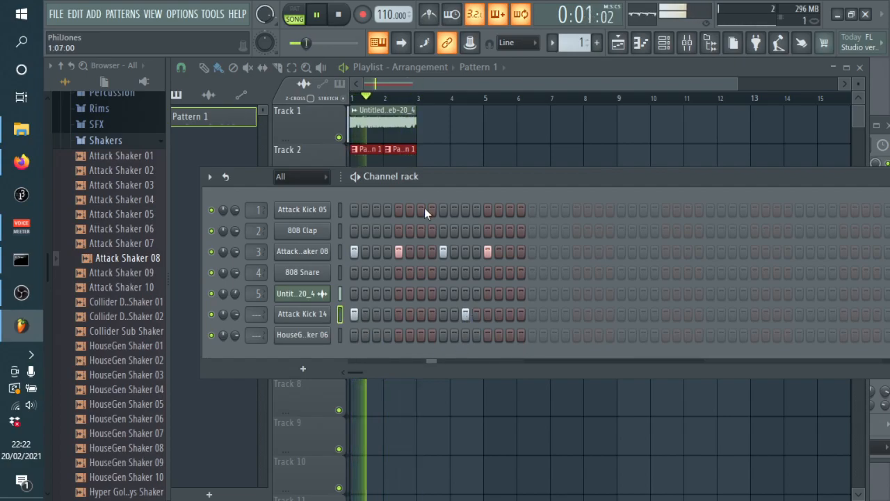
{"action": "left_click", "coordinate": [421, 315]}
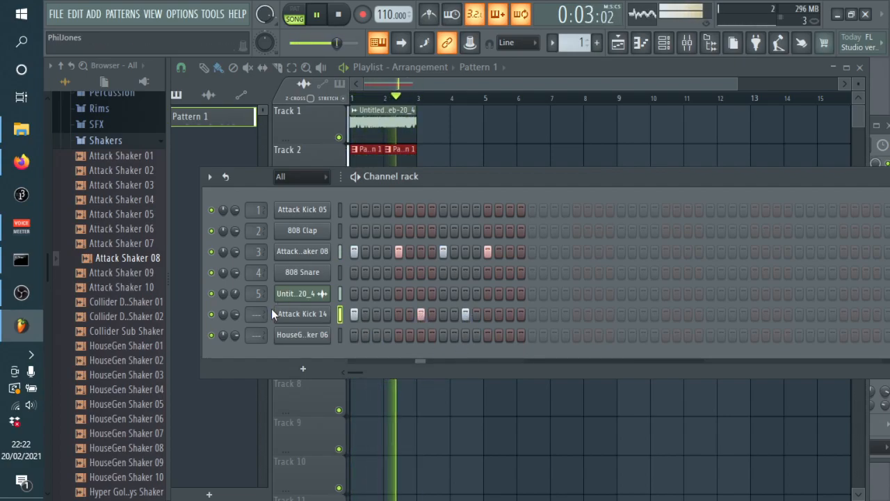
Raise Attack Kick 14's volume multiplier to 121% in its miscellaneous functions and move the settings window off the channel names.
{"action": "left_click", "coordinate": [296, 317]}
{"action": "left_click", "coordinate": [352, 282]}
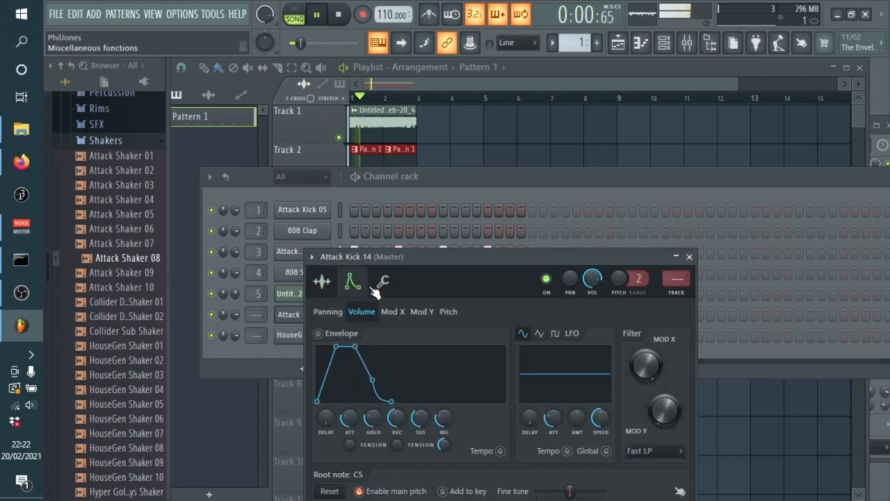
{"action": "left_click", "coordinate": [383, 282]}
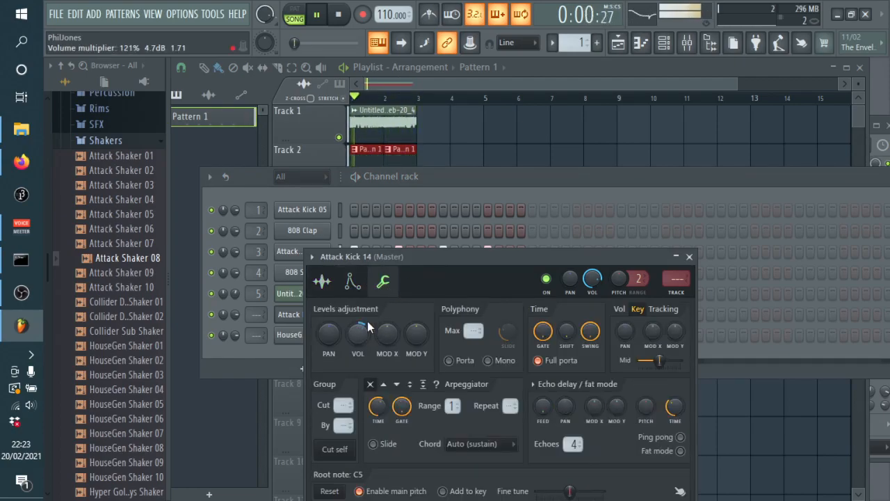
{"action": "left_click_drag", "start_coordinate": [424, 260], "coordinate": [559, 129]}
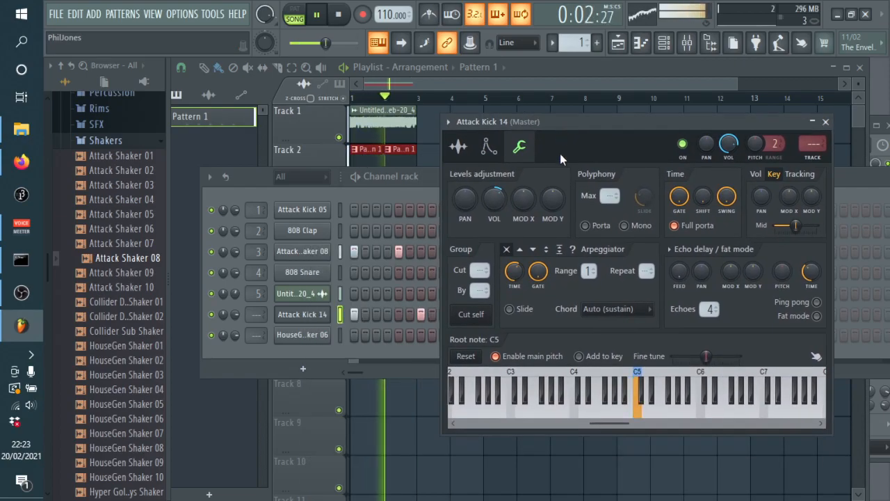
Bring the channel rack forward and check the miscellaneous settings of the Attack Shaker 08 channel.
{"action": "left_click", "coordinate": [256, 256]}
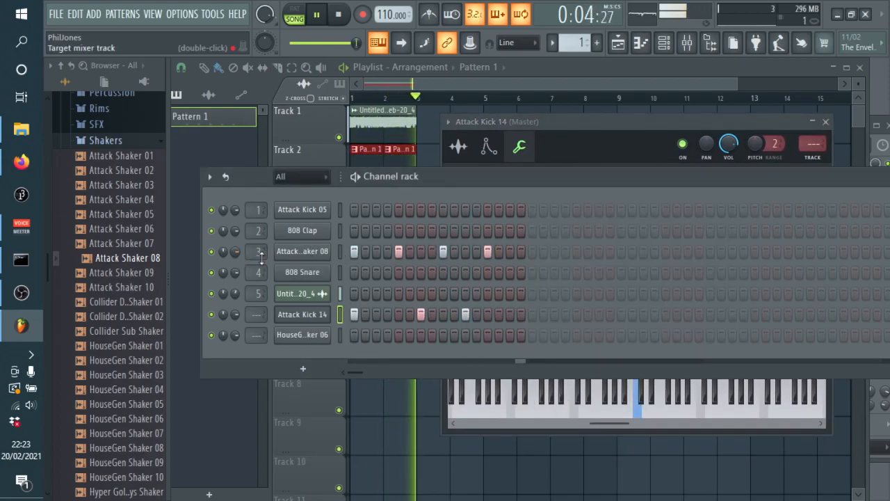
{"action": "left_click", "coordinate": [292, 252]}
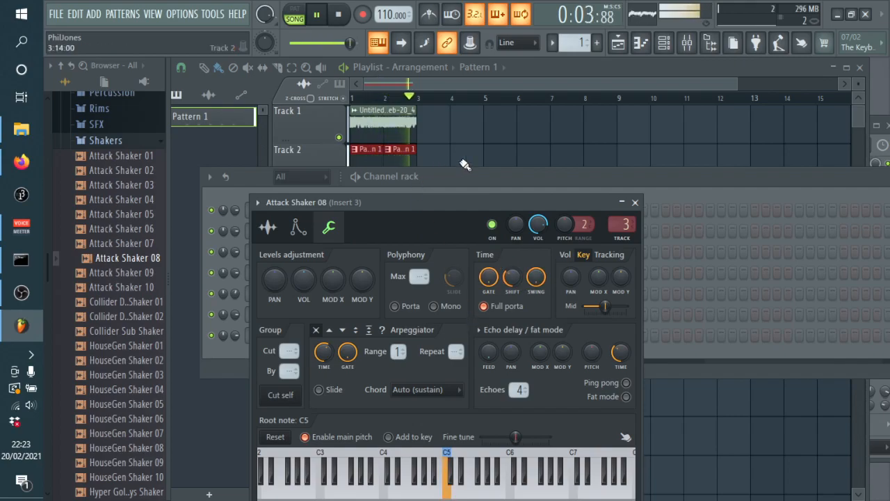
{"action": "left_click", "coordinate": [635, 203]}
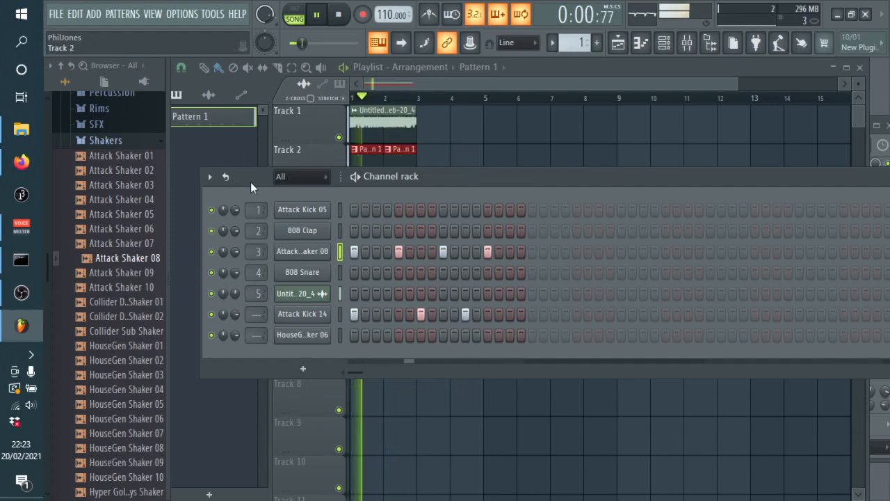
Collapse the Shakers folder, expand Rims and add Fracture Rim 11 as a new channel at the end of the rack.
{"action": "left_click", "coordinate": [105, 140]}
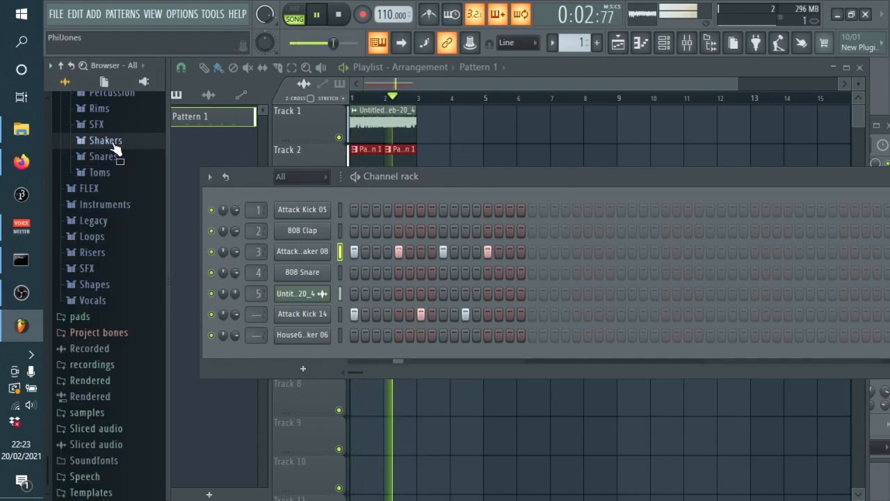
{"action": "left_click", "coordinate": [99, 108]}
{"action": "left_click_drag", "start_coordinate": [119, 240], "coordinate": [295, 353]}
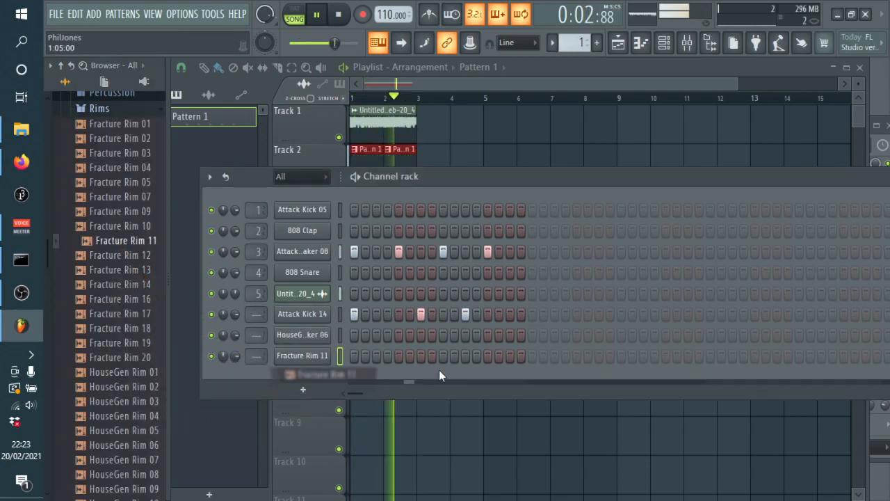
Program the Fracture Rim 11 channel with hits on steps 3, 7, 12 and 15, checking its sample settings.
{"action": "left_click", "coordinate": [378, 358]}
{"action": "left_click", "coordinate": [475, 357]}
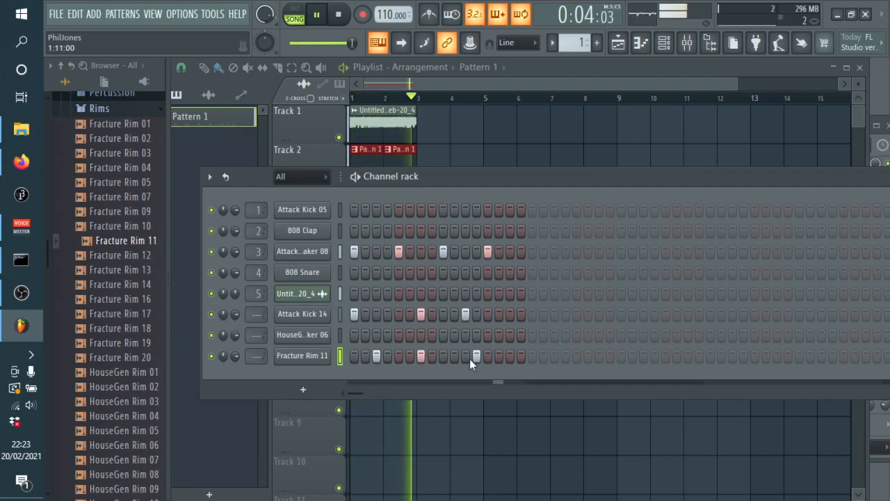
{"action": "left_click", "coordinate": [314, 355]}
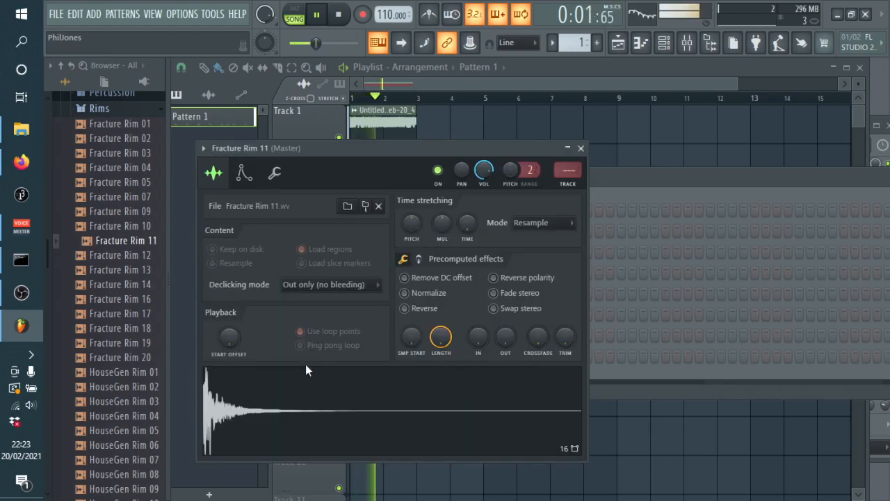
{"action": "left_click", "coordinate": [580, 148]}
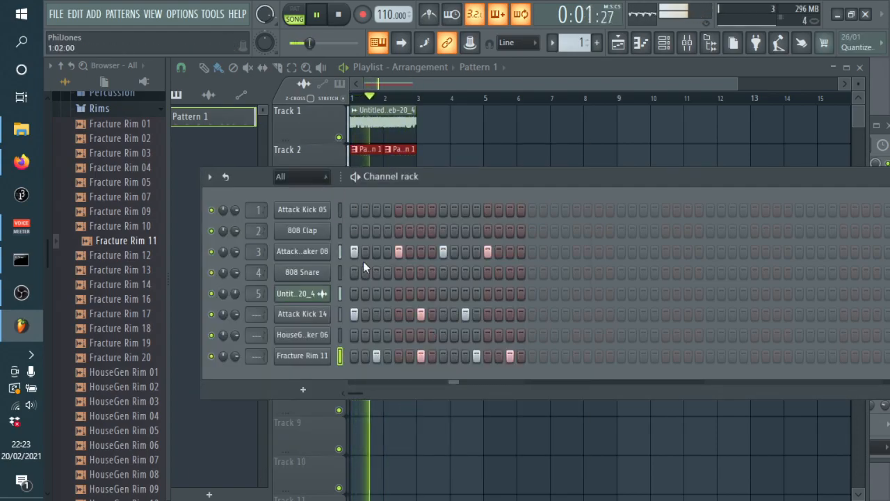
Hide the channel rack, open the recorded clip's settings from Track 1 and set its precomputed filter cutoff to 88%.
{"action": "left_click", "coordinate": [661, 44]}
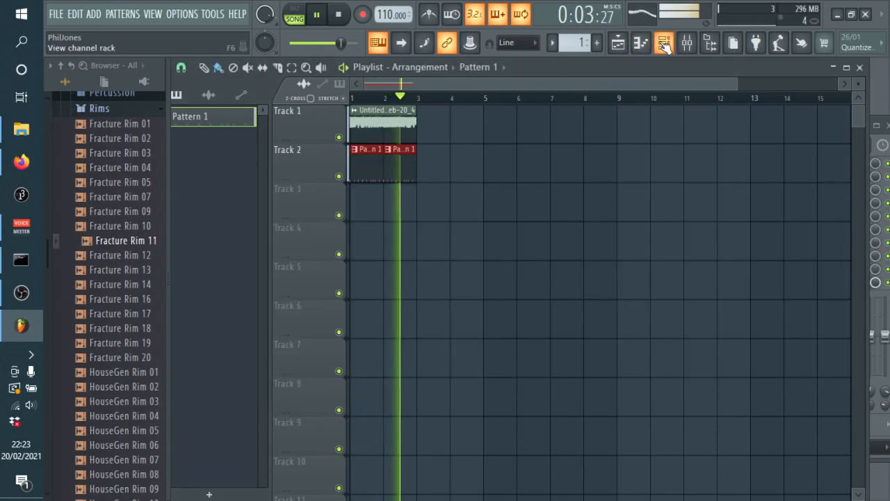
{"action": "double_click", "coordinate": [387, 124]}
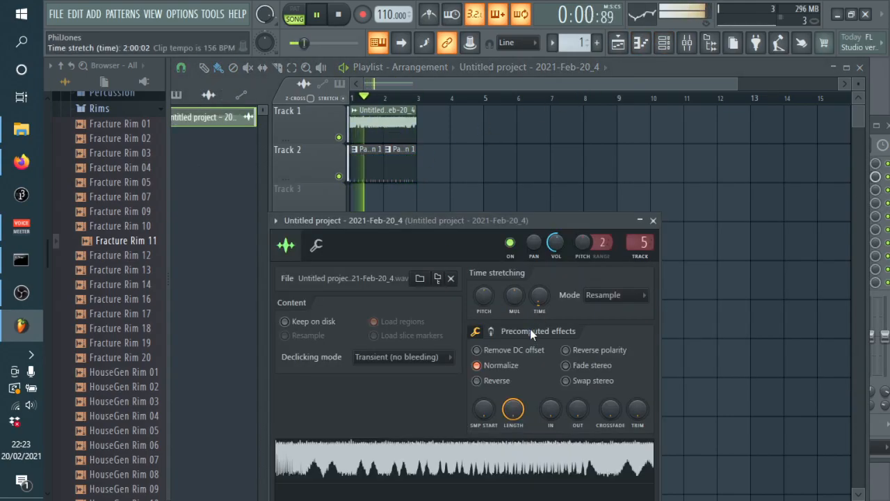
{"action": "left_click", "coordinate": [492, 332]}
{"action": "left_click", "coordinate": [491, 331]}
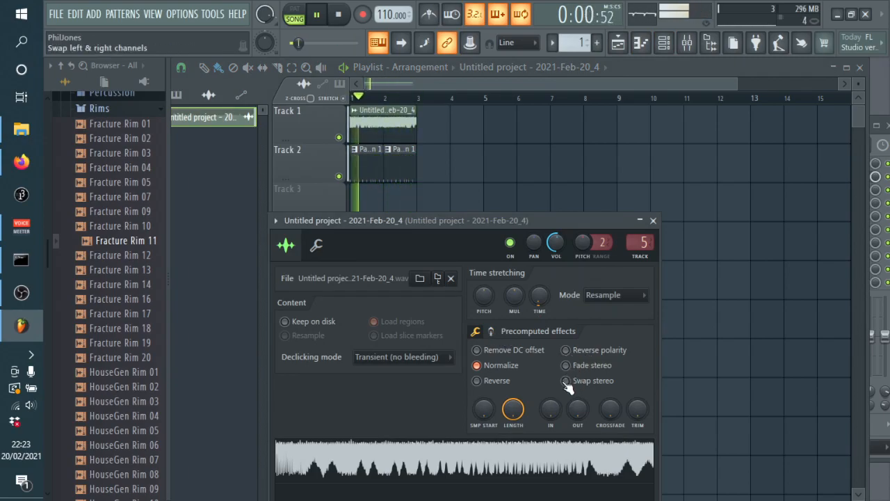
{"action": "left_click", "coordinate": [491, 331]}
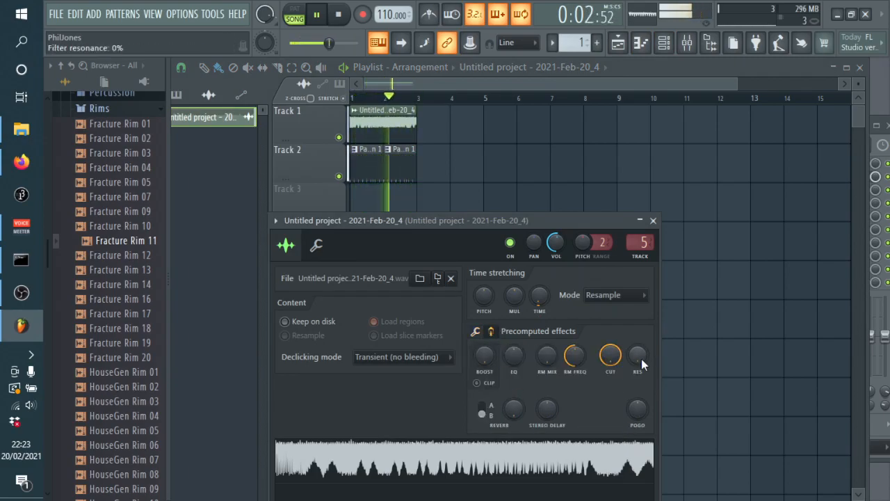
{"action": "mouse_move", "coordinate": [616, 357]}
{"action": "left_mouse_down"}
{"action": "mouse_move", "coordinate": [616, 386]}
{"action": "mouse_move", "coordinate": [619, 348]}
{"action": "left_mouse_up"}
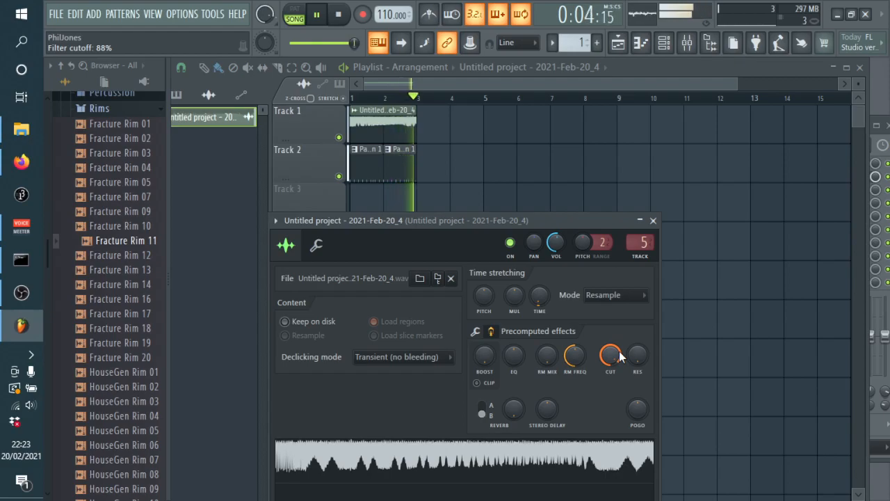
Open the recorded sample's mixer track 5 and load Fruity Reeverb 2 into effect slot 3.
{"action": "left_click", "coordinate": [644, 242]}
{"action": "left_click", "coordinate": [746, 192]}
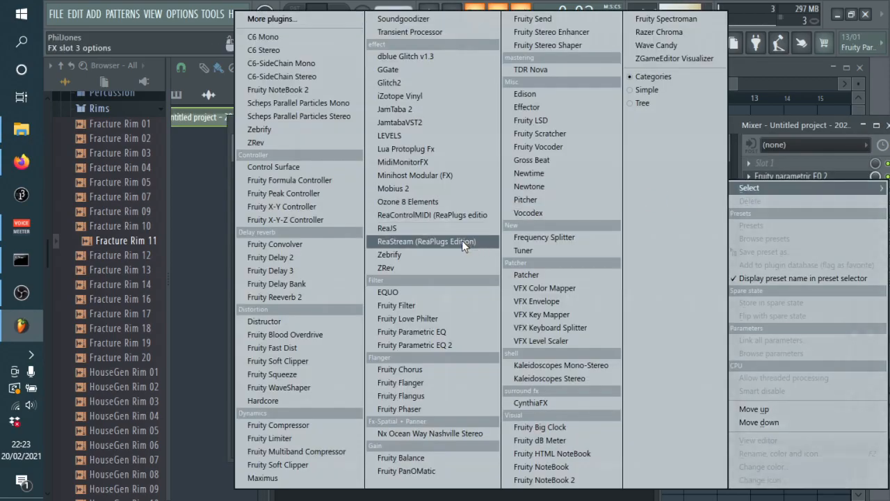
{"action": "left_click", "coordinate": [327, 297]}
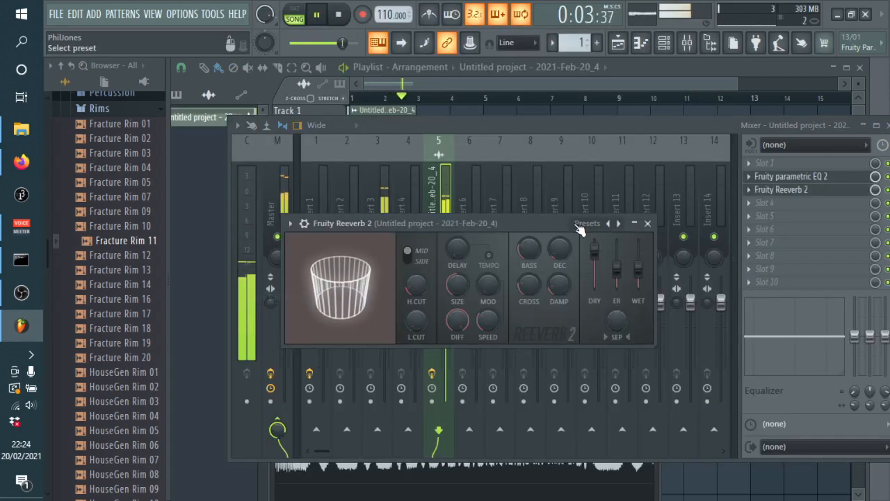
Reopen Fruity Reeverb 2 on the recorded sample's mixer track, raise its early reflection level and adjust the stereo separation.
{"action": "left_click", "coordinate": [664, 43]}
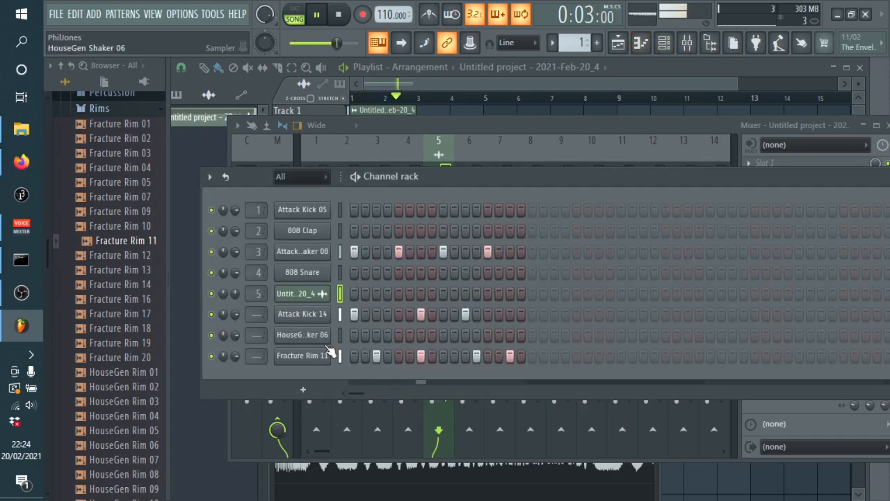
{"action": "left_click", "coordinate": [260, 294]}
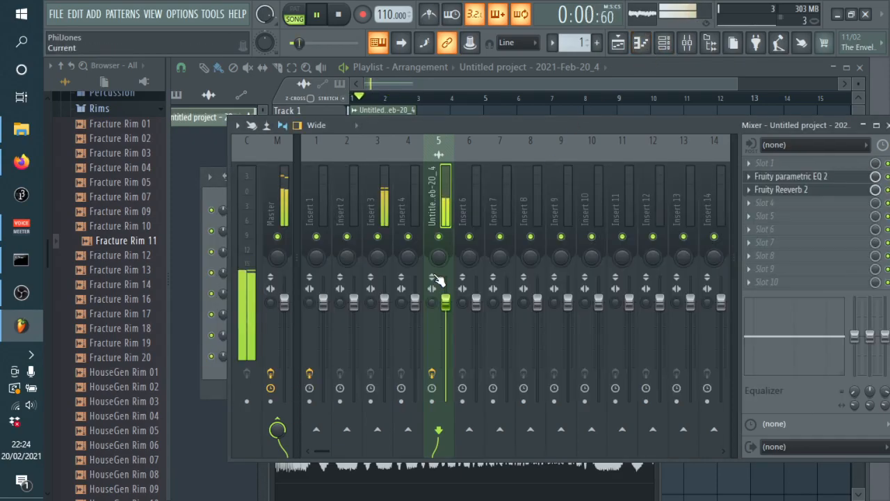
{"action": "left_click", "coordinate": [781, 192]}
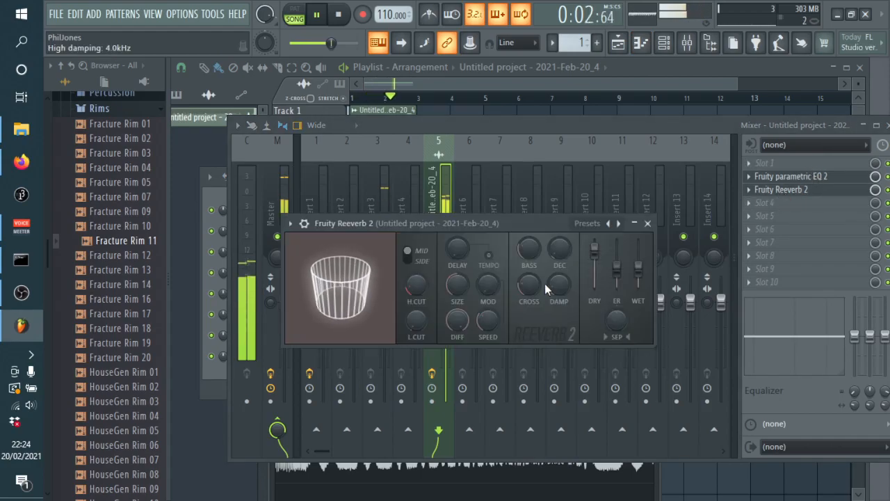
{"action": "left_click_drag", "start_coordinate": [638, 269], "coordinate": [617, 262]}
{"action": "left_click_drag", "start_coordinate": [617, 320], "coordinate": [617, 333]}
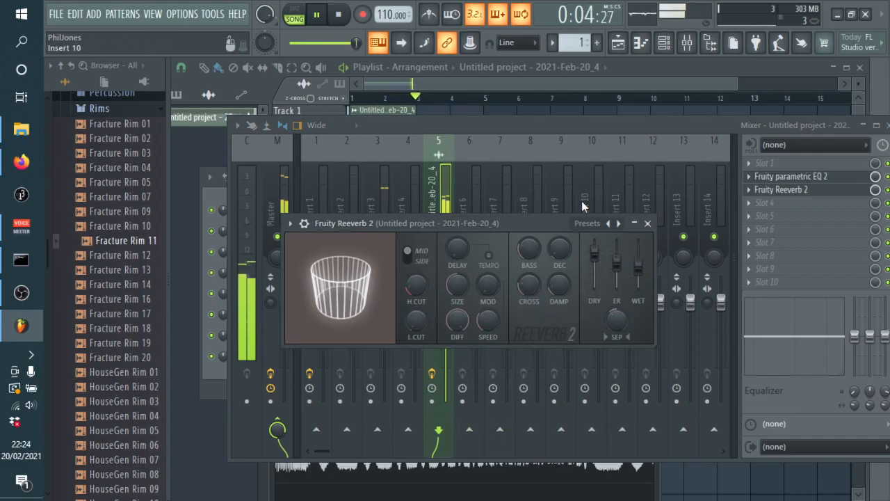
Load Fruity Delay 3 into effect slot 4 of the recorded sample's mixer track and lower its feedback level.
{"action": "left_click", "coordinate": [755, 203]}
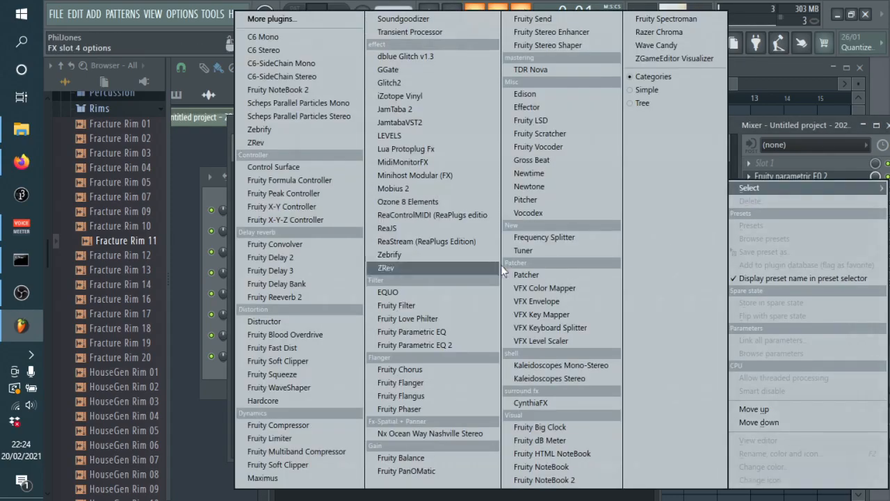
{"action": "left_click", "coordinate": [341, 262]}
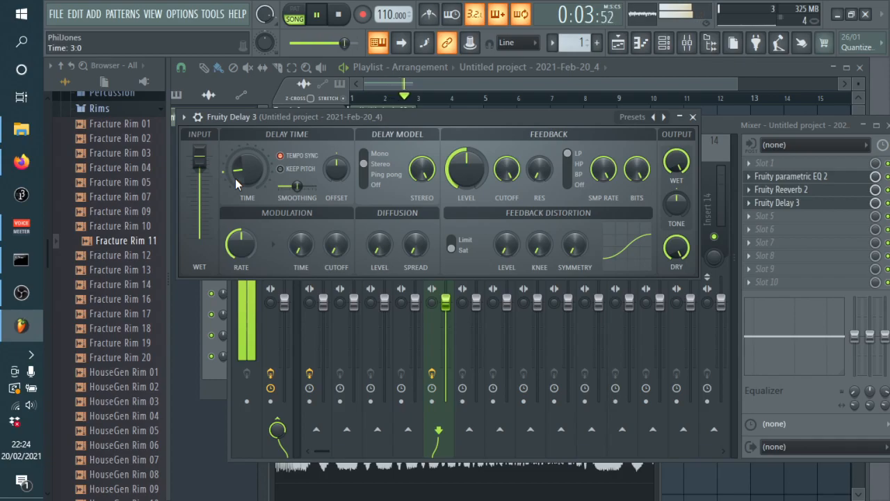
{"action": "left_click_drag", "start_coordinate": [462, 185], "coordinate": [462, 191]}
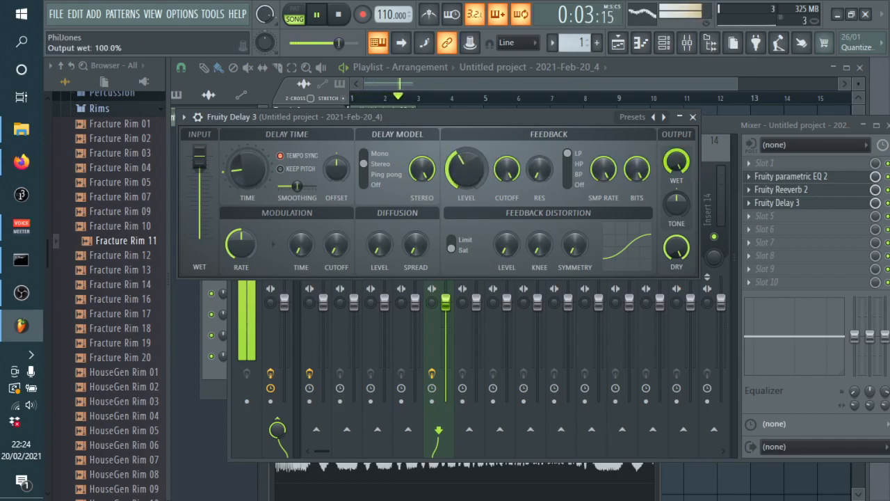
{"action": "left_click_drag", "start_coordinate": [466, 169], "coordinate": [466, 201]}
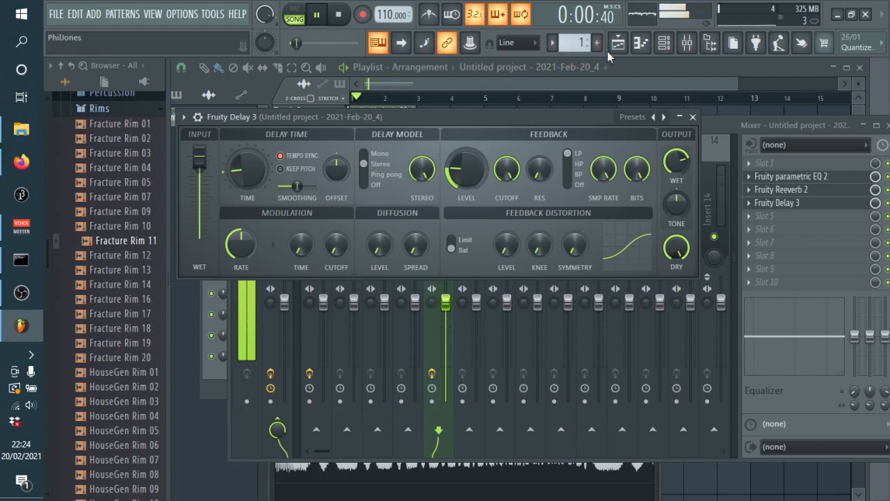
Reopen the recorded sample's mixer track 5 from its channel and load Fruity Compressor into effect slot 5.
{"action": "left_click", "coordinate": [664, 42]}
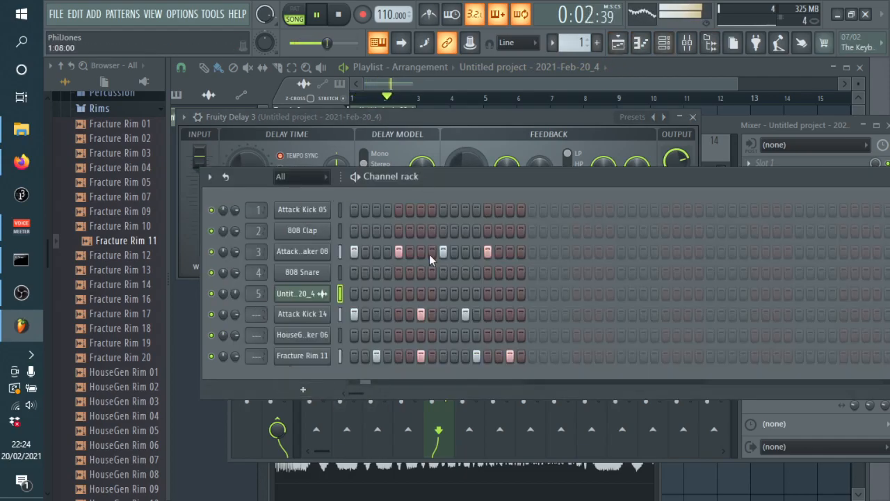
{"action": "left_click", "coordinate": [257, 292]}
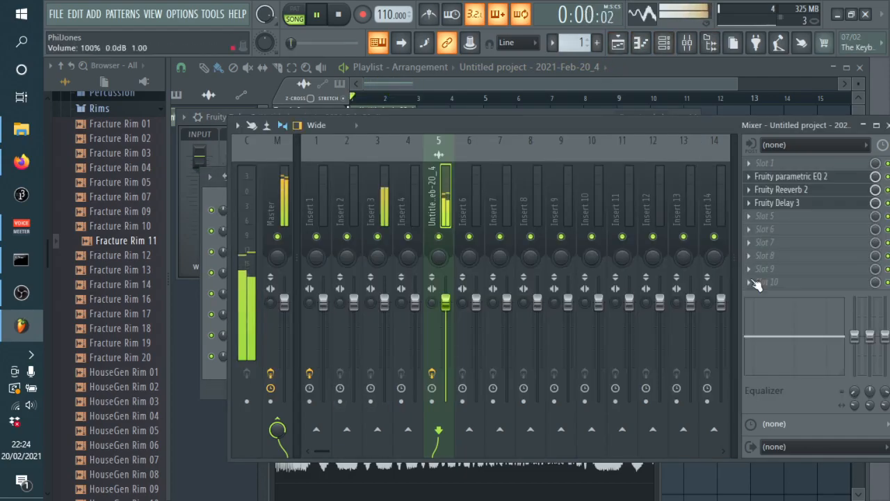
{"action": "left_click", "coordinate": [758, 222]}
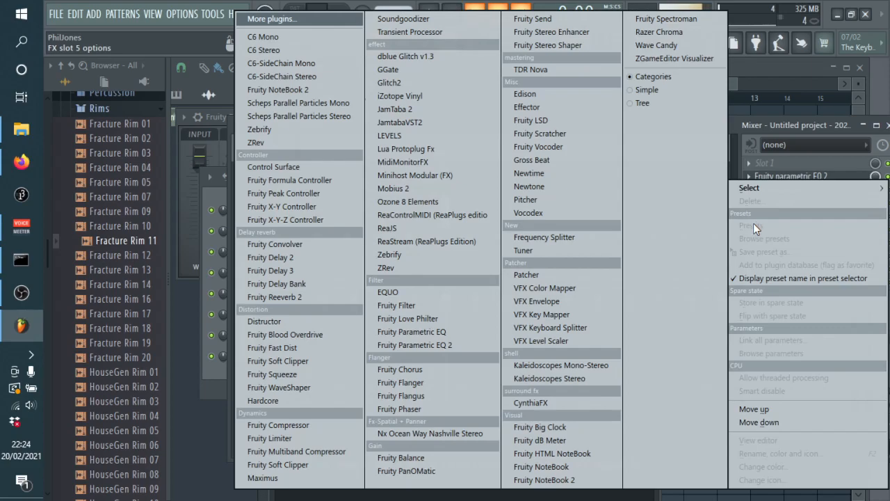
{"action": "left_click", "coordinate": [324, 423]}
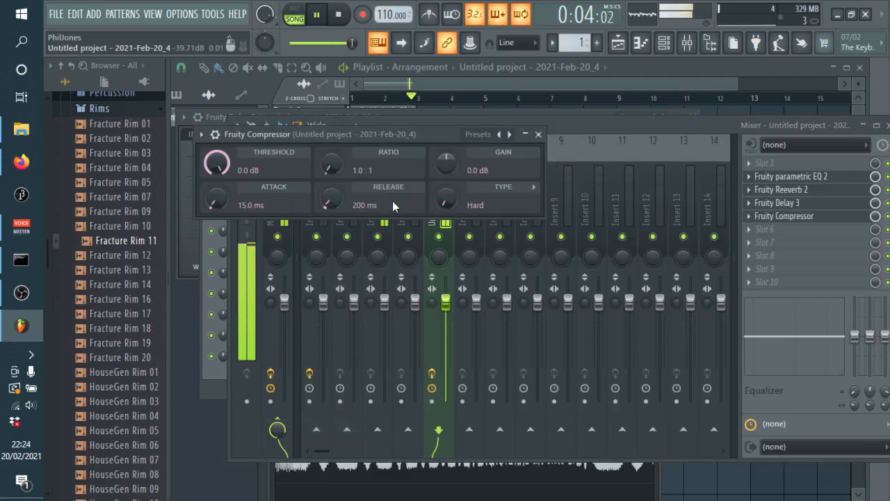
Replace the Fruity Compressor in slot 5 with Fruity Limiter and switch it to compressor mode.
{"action": "right_click", "coordinate": [754, 217]}
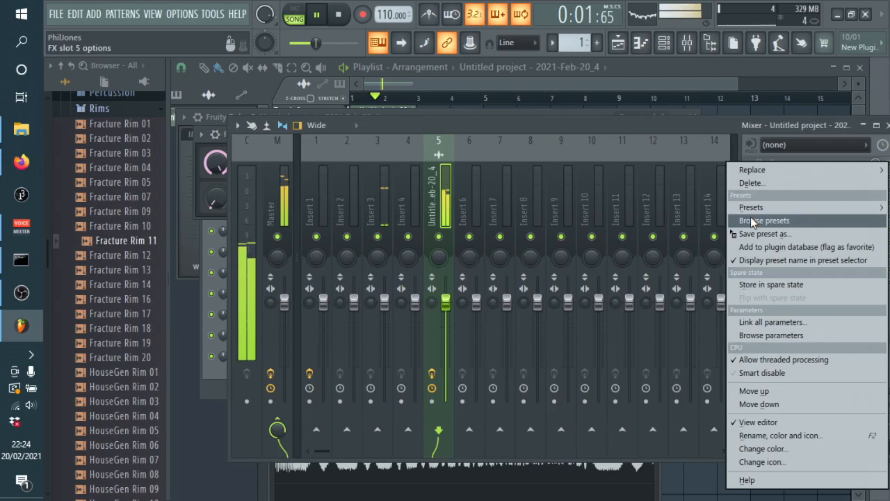
{"action": "mouse_move", "coordinate": [751, 169]}
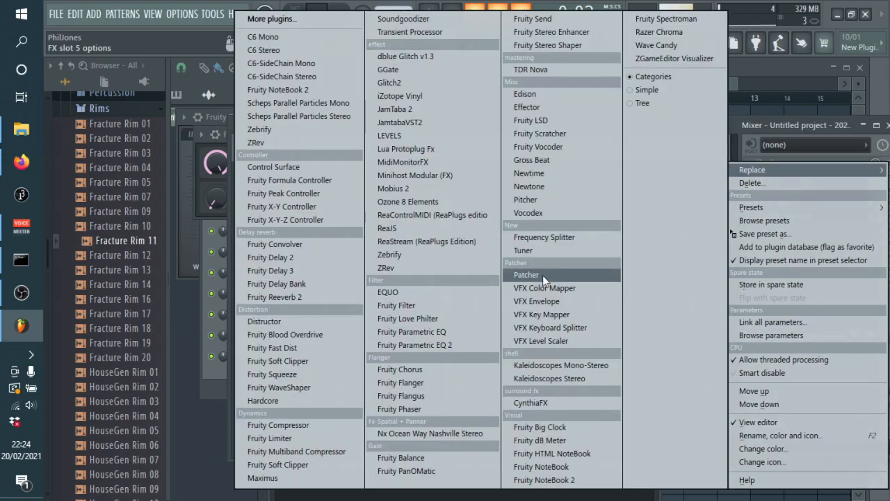
{"action": "left_click", "coordinate": [314, 436]}
{"action": "left_click", "coordinate": [317, 342]}
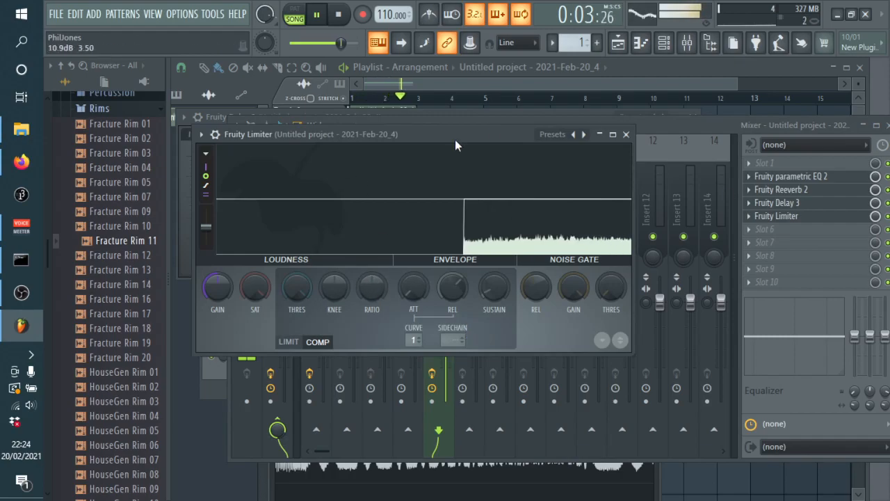
{"action": "left_click_drag", "start_coordinate": [454, 142], "coordinate": [571, 244]}
Assign the Attack Kick 14 channel to mixer track 1 and sidechain that track to the recorded sample's track 5.
{"action": "key", "text": "F6"}
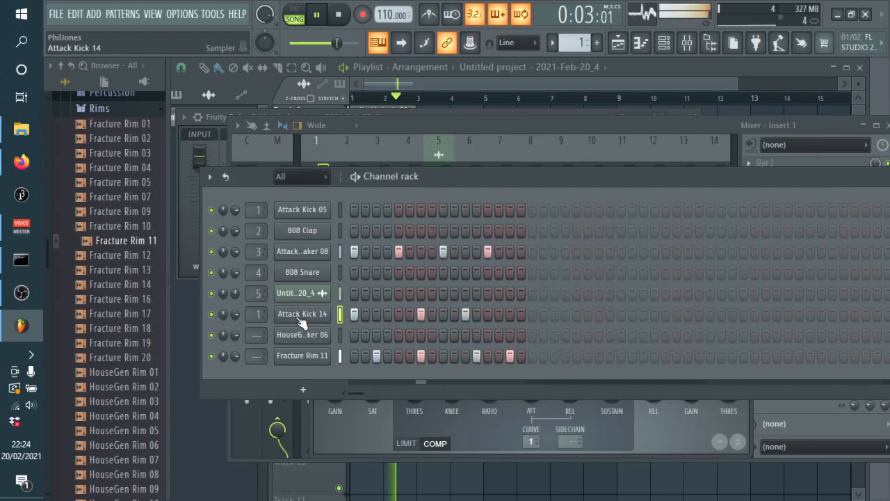
{"action": "left_click", "coordinate": [302, 313]}
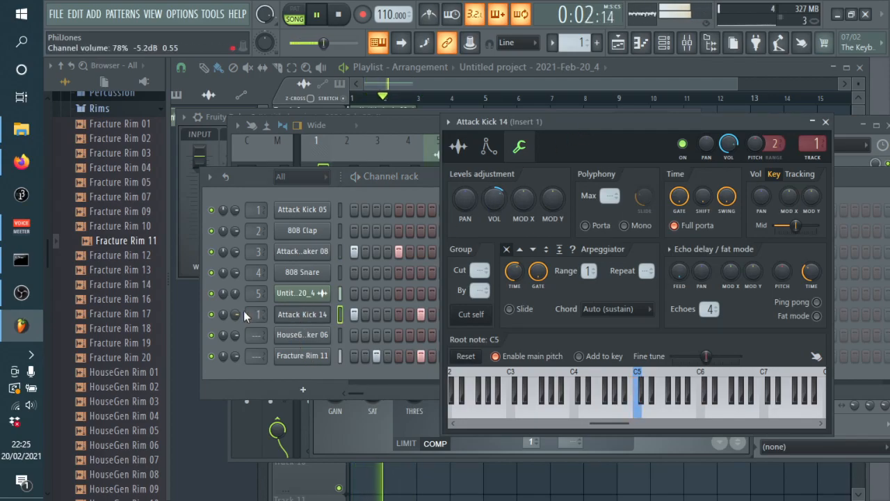
{"action": "left_click", "coordinate": [687, 43]}
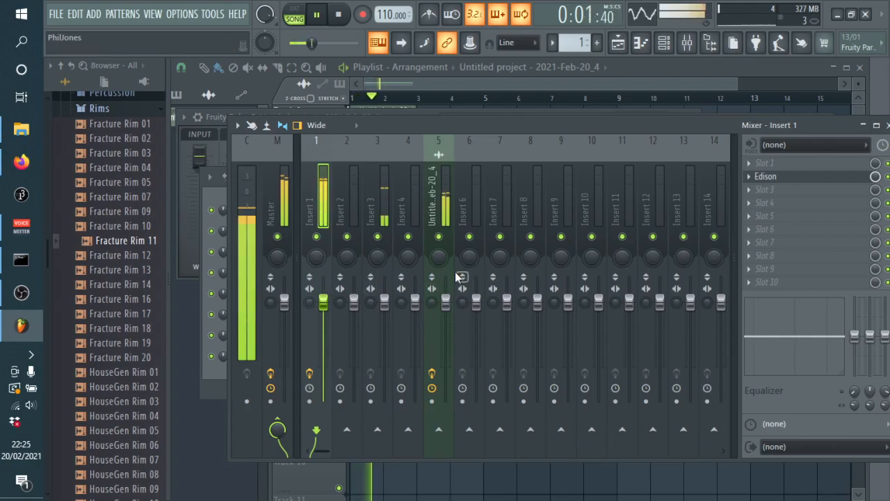
{"action": "right_click", "coordinate": [440, 432]}
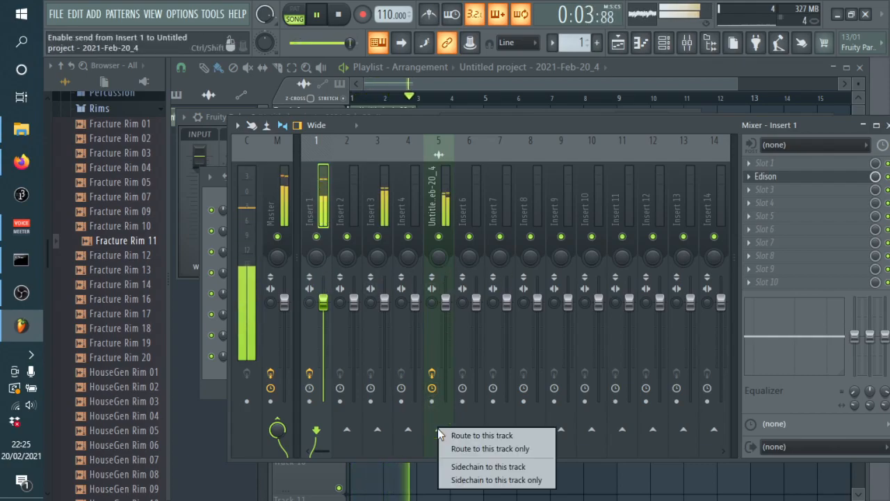
{"action": "left_click", "coordinate": [472, 463]}
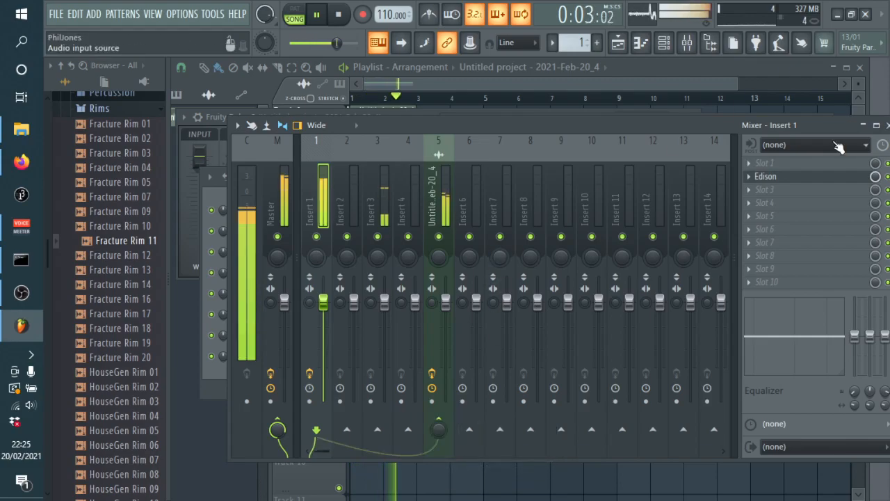
In track 5's Fruity Limiter, set the sidechain input to 1, lower the compressor threshold and raise the ratio.
{"action": "left_click", "coordinate": [445, 199]}
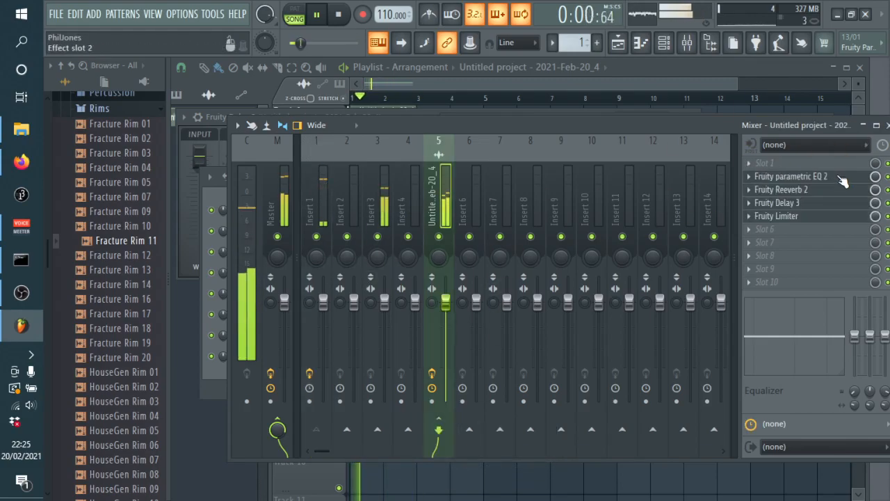
{"action": "left_click", "coordinate": [765, 216]}
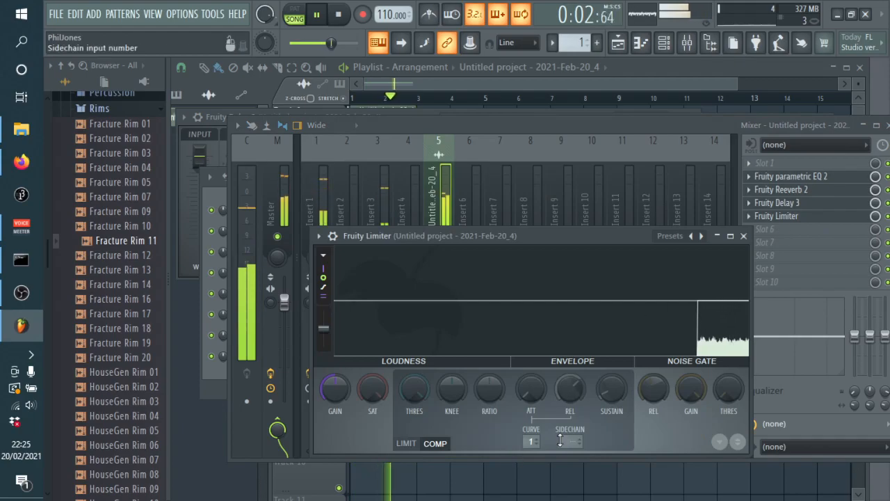
{"action": "left_click_drag", "start_coordinate": [560, 442], "coordinate": [560, 435]}
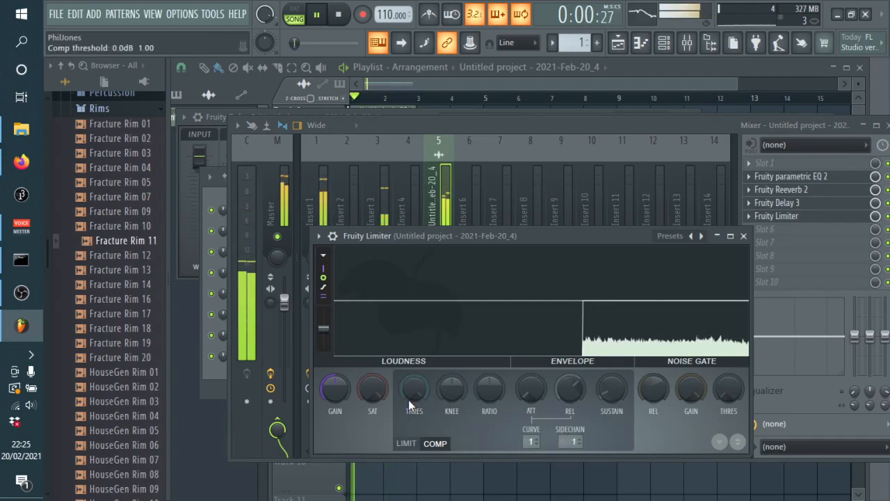
{"action": "left_click_drag", "start_coordinate": [423, 403], "coordinate": [416, 441]}
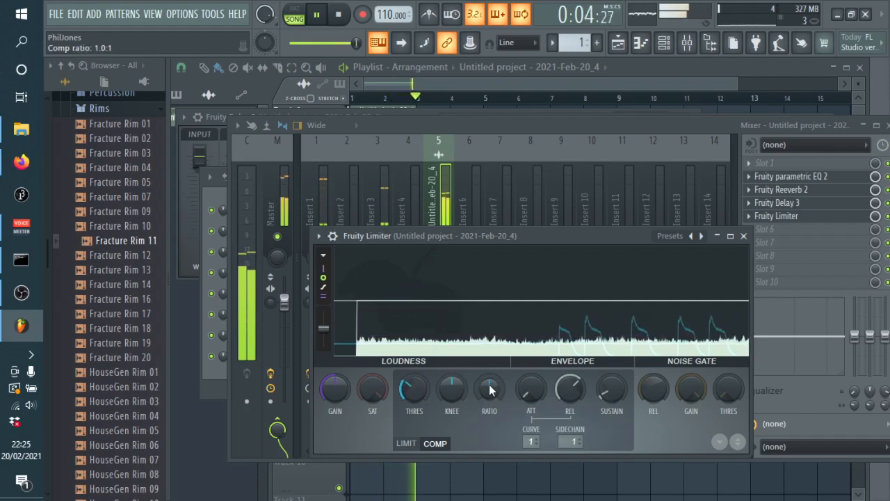
{"action": "scroll", "coordinate": [490, 391], "scroll_direction": "up", "scroll_amount": 5}
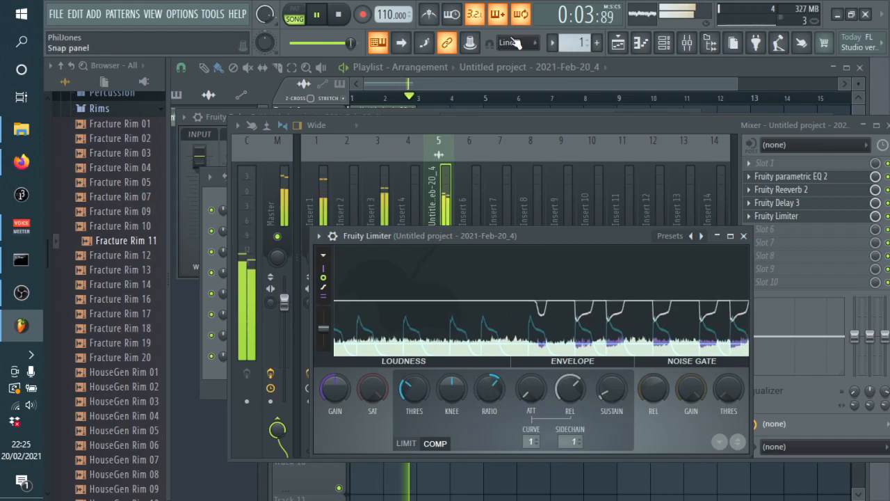
Replace the 808 Snare channel's sample with Attack Snap 03 from the Percussion drum pack.
{"action": "left_click", "coordinate": [664, 42]}
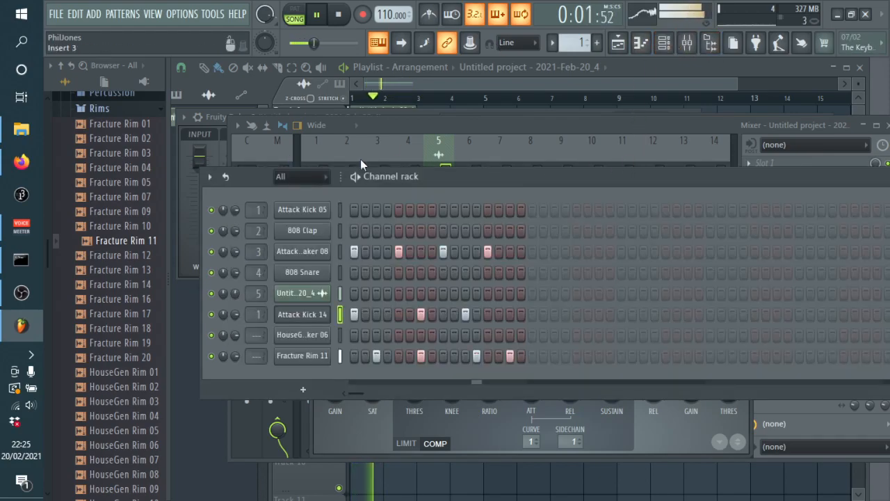
{"action": "scroll", "coordinate": [143, 285], "scroll_direction": "down", "scroll_amount": 2}
{"action": "scroll", "coordinate": [108, 389], "scroll_direction": "up", "scroll_amount": 8}
{"action": "left_click", "coordinate": [119, 371]}
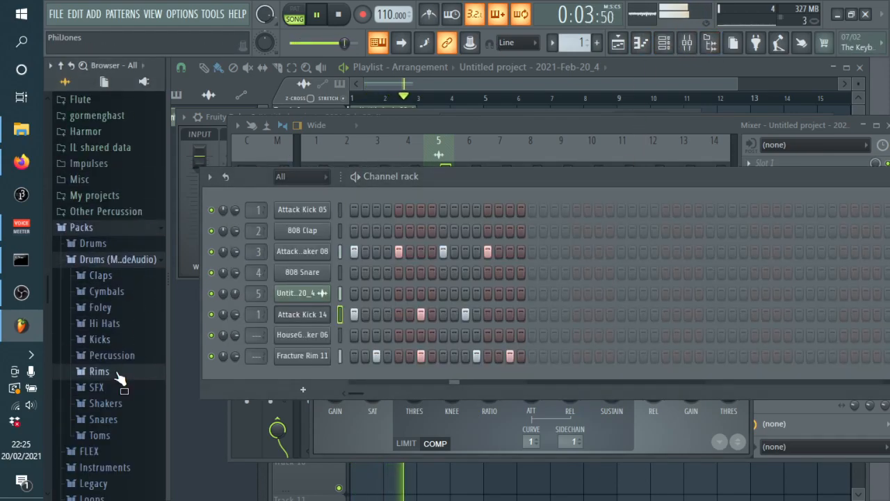
{"action": "left_click", "coordinate": [112, 355]}
{"action": "scroll", "coordinate": [123, 373], "scroll_direction": "down", "scroll_amount": 6}
{"action": "left_click", "coordinate": [123, 298]}
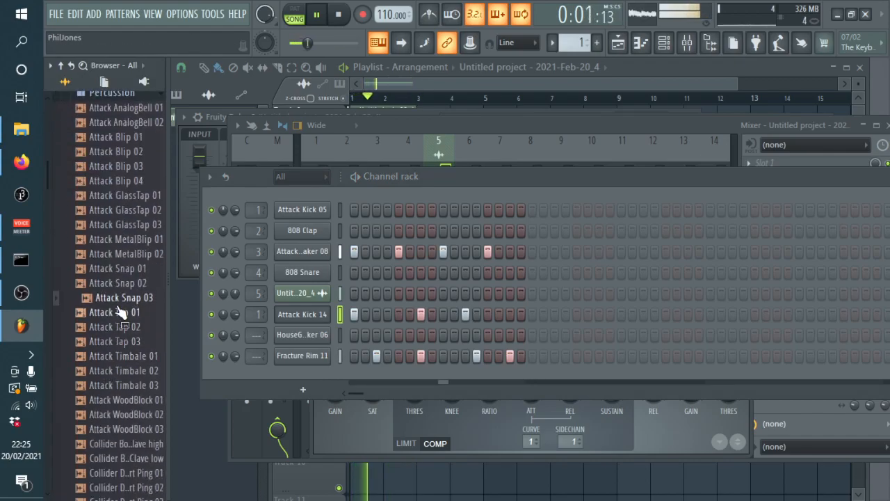
{"action": "left_click_drag", "start_coordinate": [132, 298], "coordinate": [303, 272]}
Program Attack Snap 03 hits on steps 5 and 13 with the channel on mixer track 3, and restart song playback.
{"action": "left_click", "coordinate": [409, 272]}
{"action": "left_click", "coordinate": [410, 272]}
{"action": "left_click", "coordinate": [399, 271]}
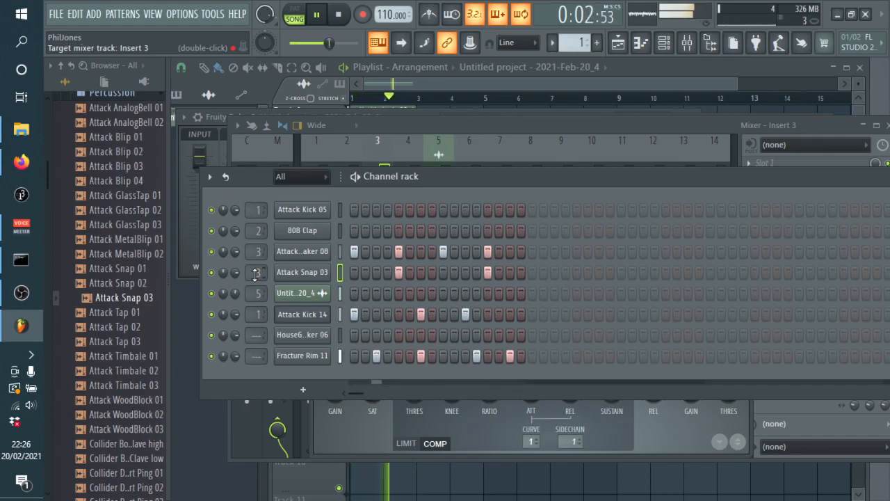
{"action": "left_click", "coordinate": [339, 15]}
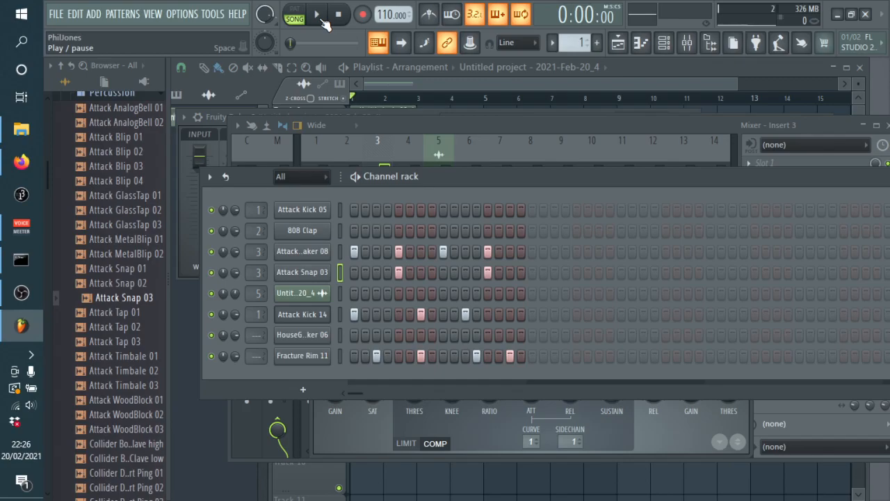
{"action": "left_click", "coordinate": [319, 15]}
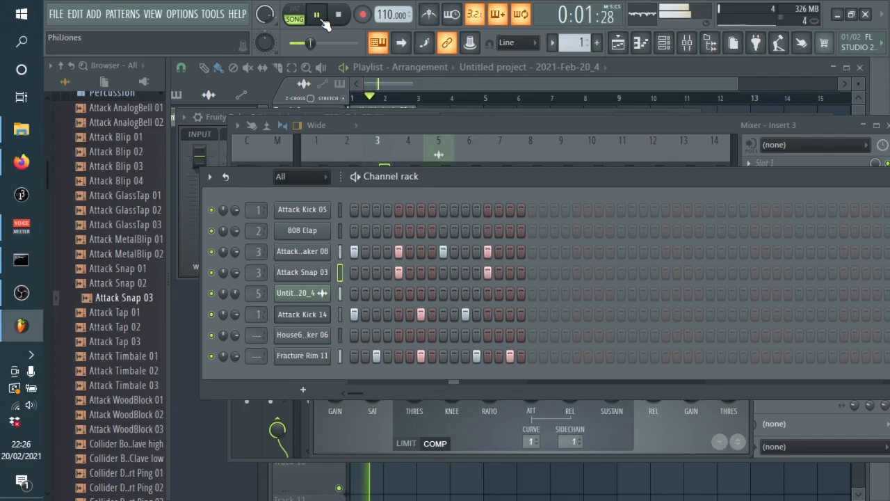